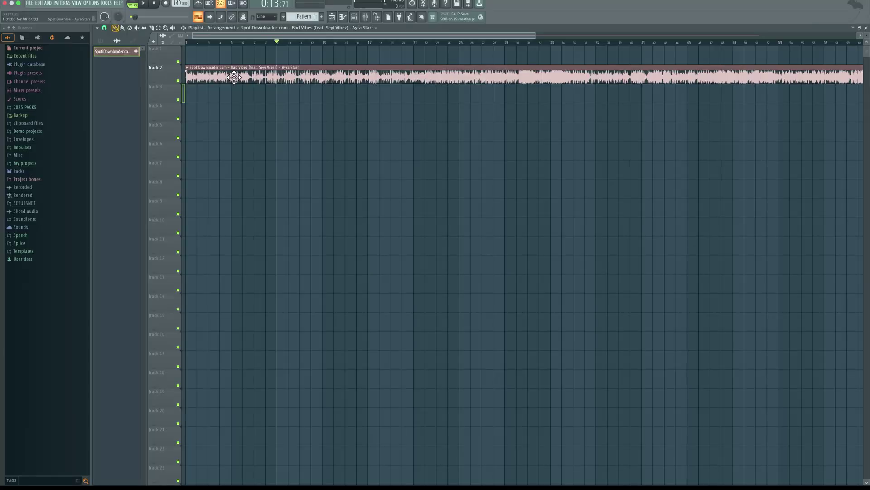
Detect the song stem's tempo in the 75–150 range and set the project tempo to 96 BPM.
double_click(335, 73)
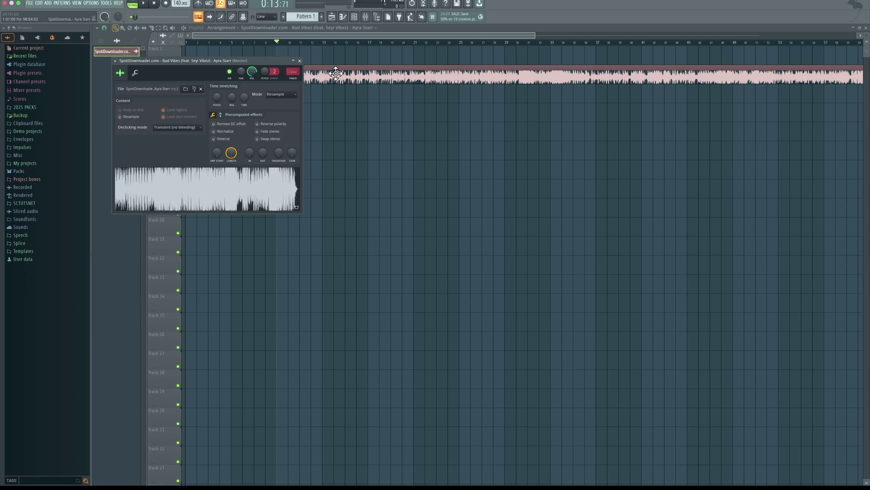
right_click(204, 179)
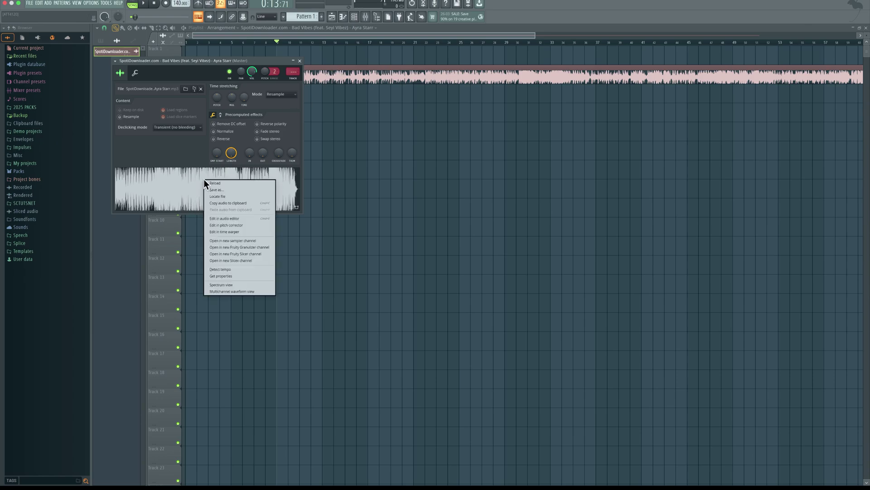
left_click(229, 271)
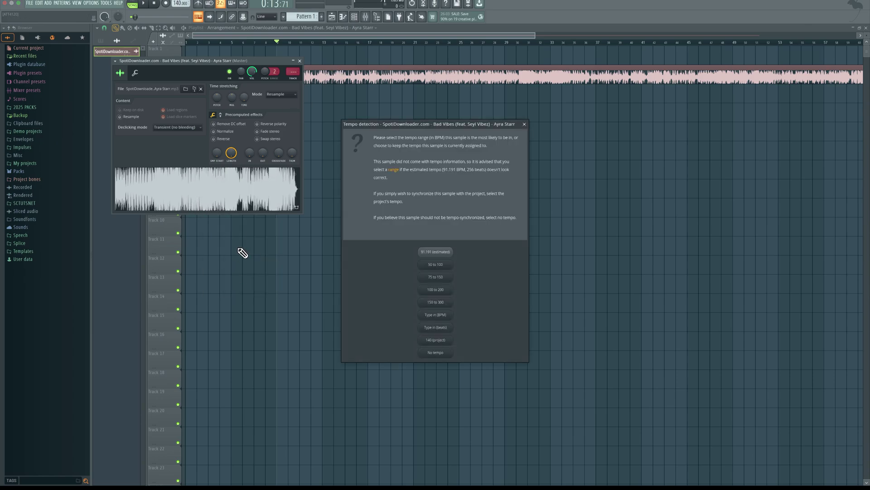
left_click(435, 277)
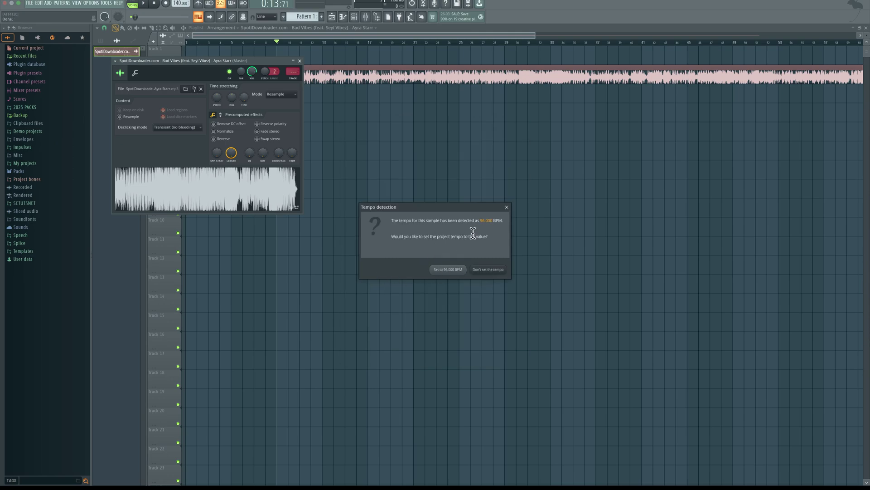
left_click(448, 269)
Close the sample settings and briefly play the song from bar 5.
key("Escape")
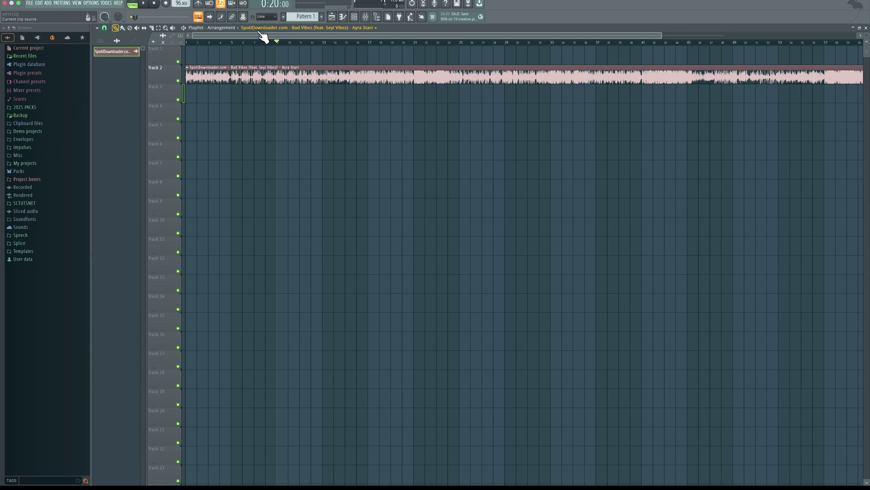
left_click(231, 42)
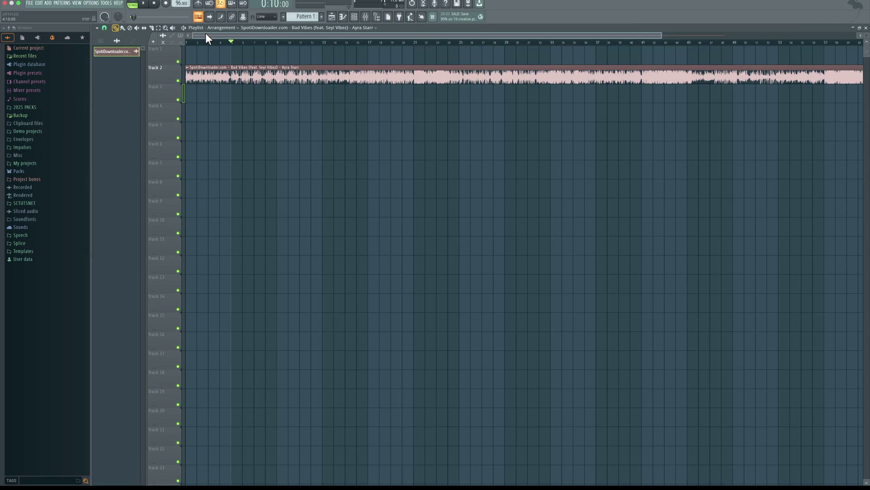
key("space")
scroll(210, 43, "up", 2)
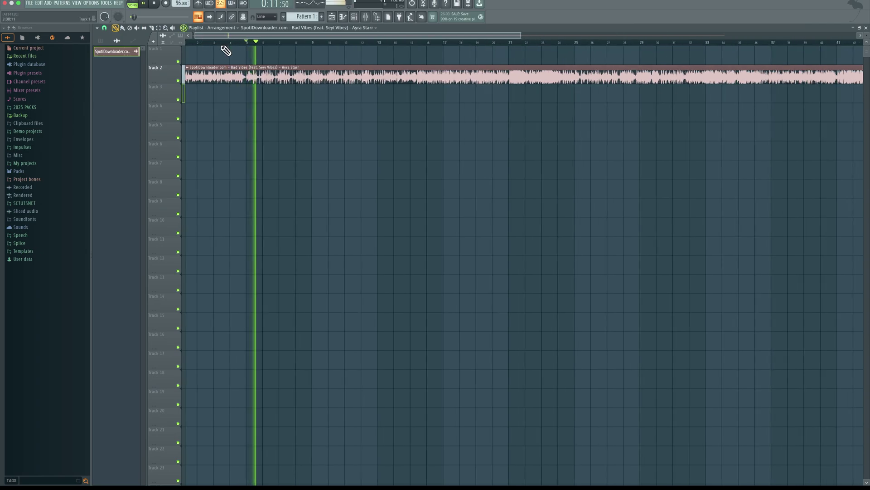
key("space")
Zoom in and audition the song from bar 3, then again from bar 5.
scroll(254, 45, "up", 3)
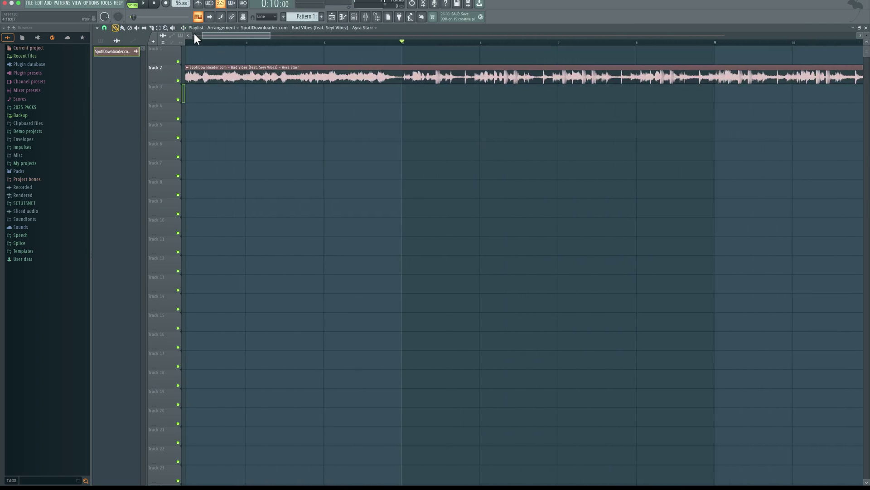
left_click(245, 40)
key("space")
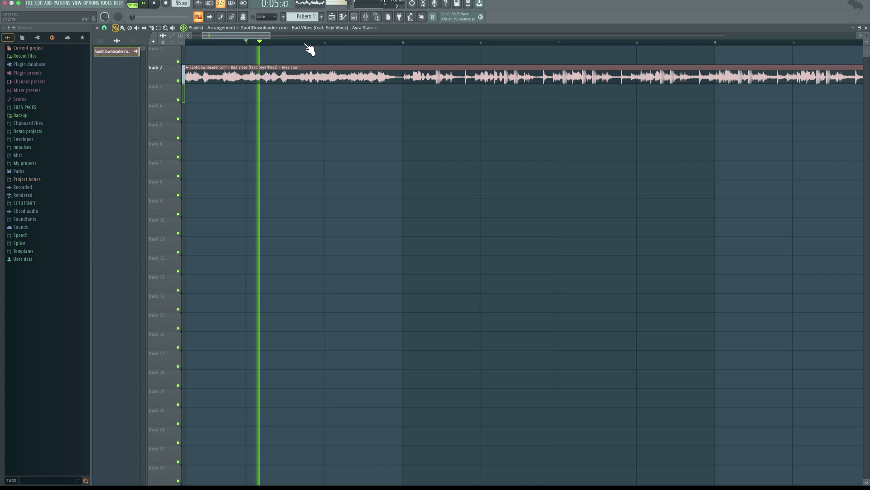
key("space")
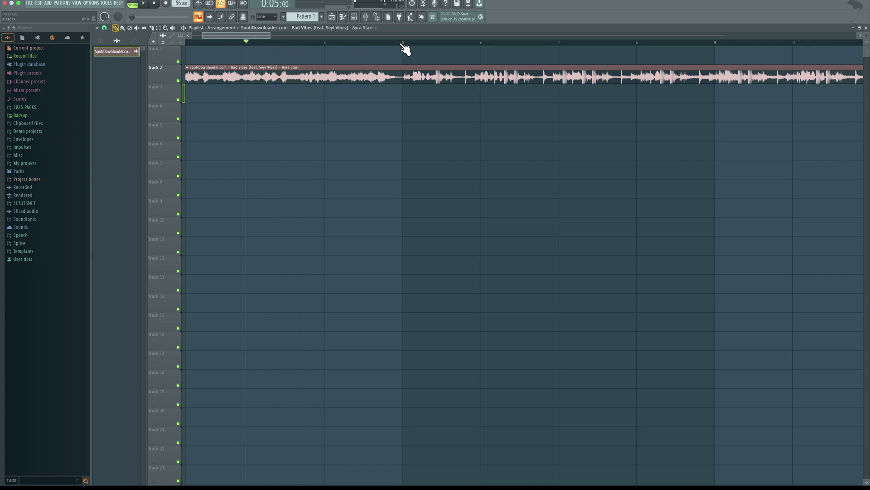
left_click(403, 42)
key("space")
key("space")
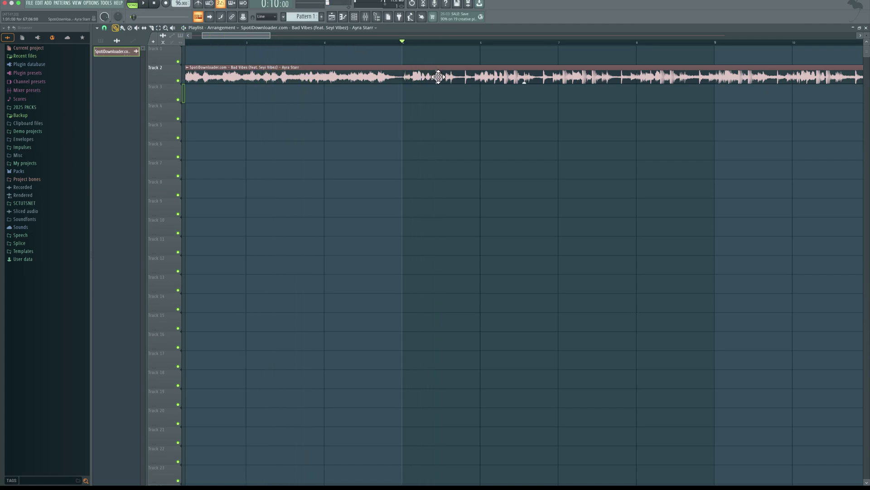
Turn grid snapping off and slide the song audio earlier inside its clip with the Slip tool.
left_click(106, 27)
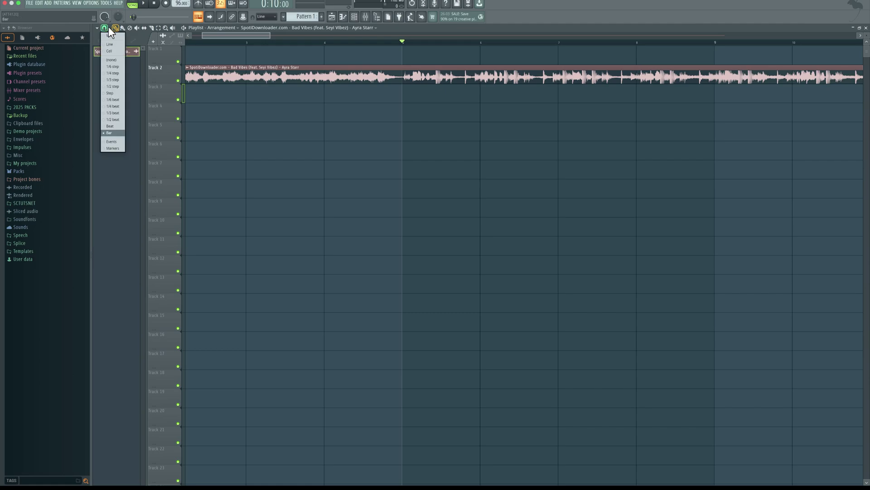
left_click(112, 61)
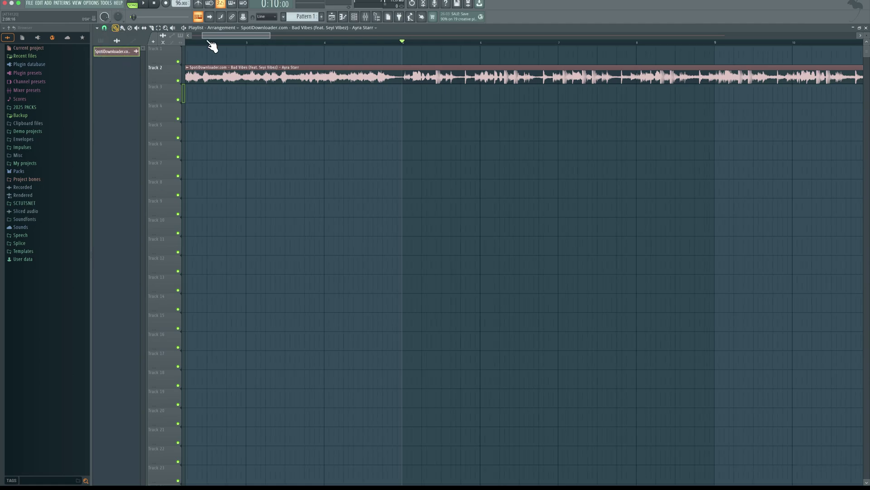
left_click(145, 29)
left_click_drag(437, 76, 410, 83)
Fine-tune the audio's position so its downbeat lands on bar 5, checking by playback.
left_click(371, 41)
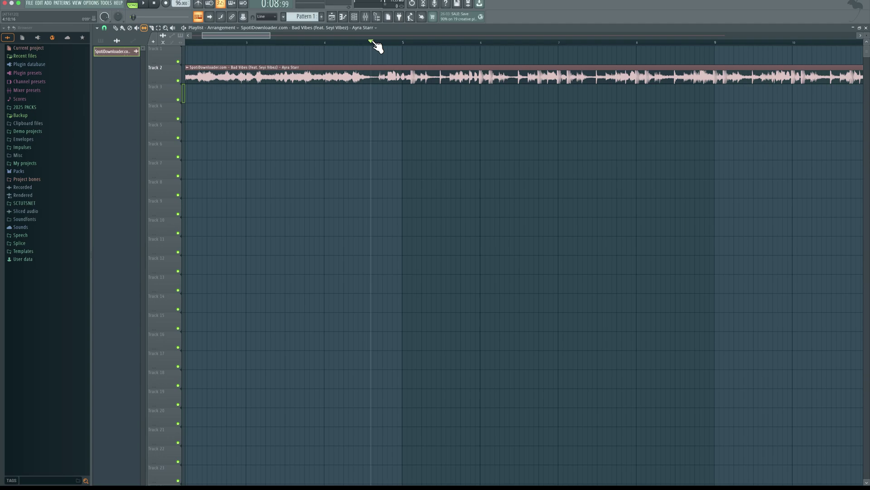
left_click(391, 42)
scroll(392, 45, "up", 5)
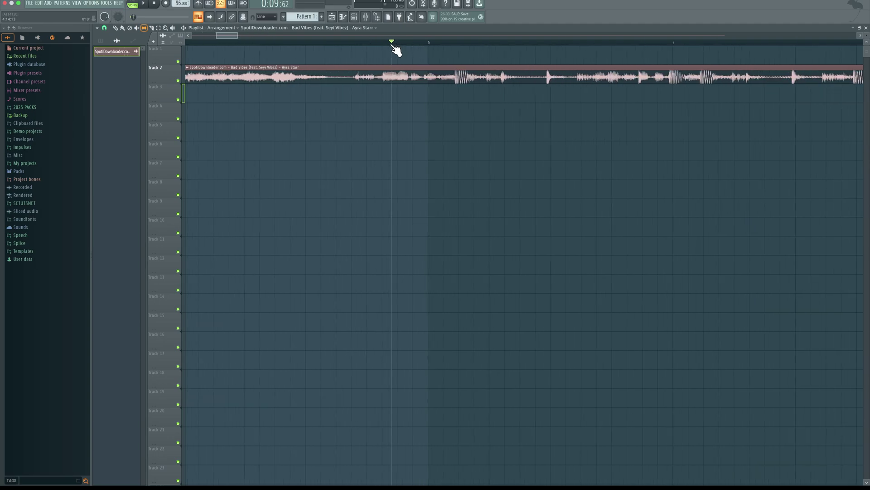
left_click_drag(445, 82, 425, 78)
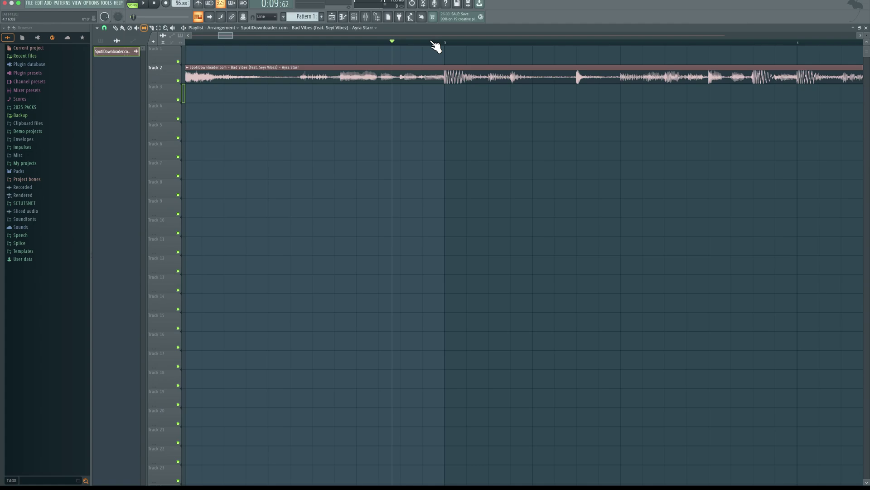
scroll(436, 46, "up", 2)
left_click_drag(435, 80, 438, 80)
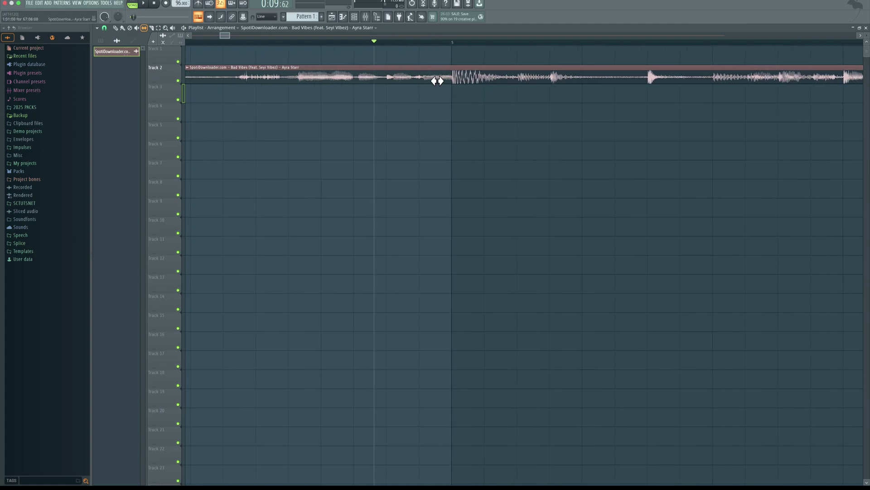
left_click(455, 42)
key("space")
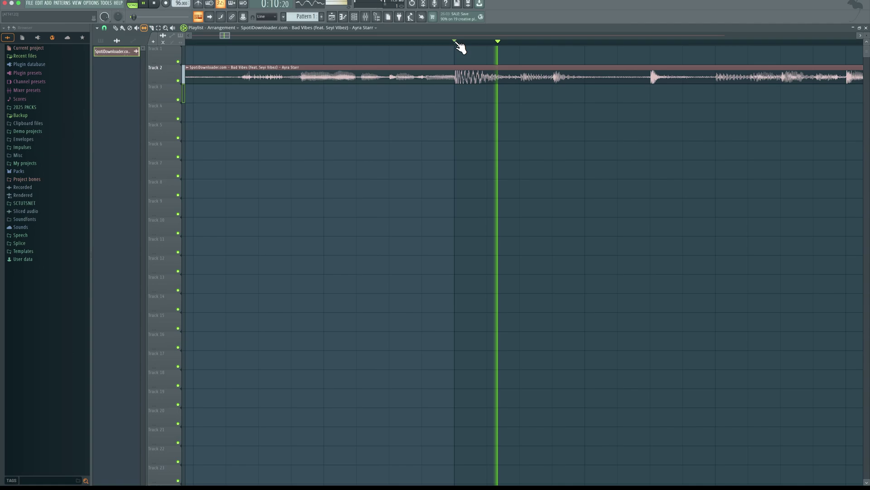
key("space")
key("space")
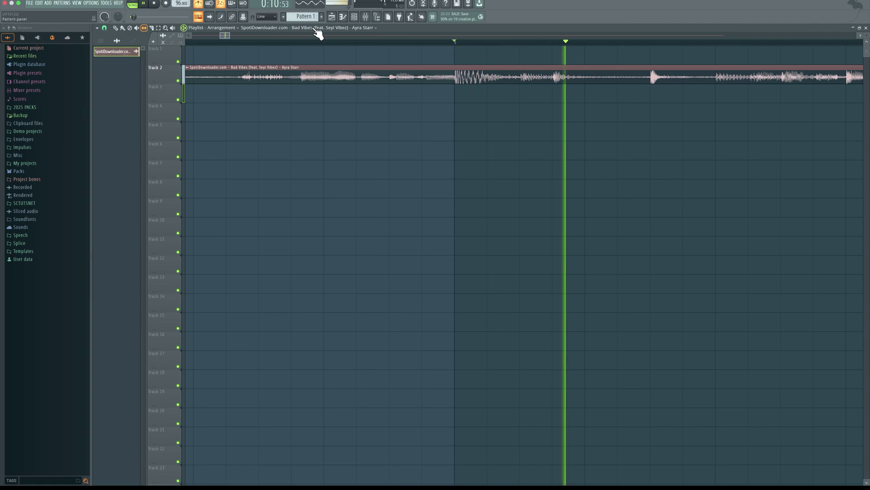
Stop playback and set grid snapping to Beat.
left_click(105, 28)
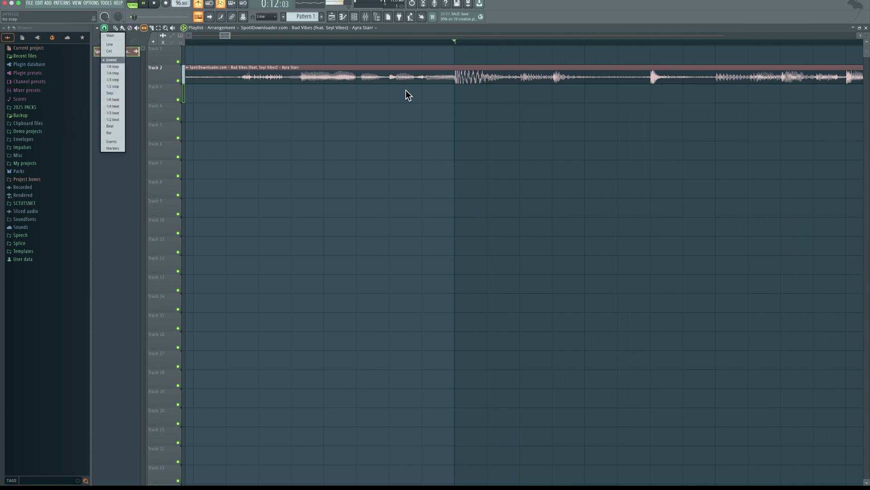
left_click(378, 70)
key("space")
left_click(104, 29)
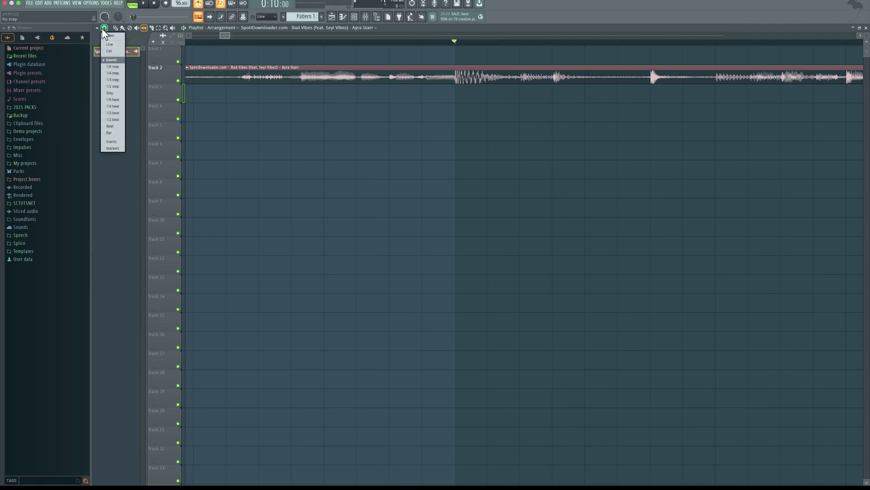
left_click(112, 130)
Switch back to the Draw tool, play from bar 5, and close the clip's sample settings.
double_click(347, 75)
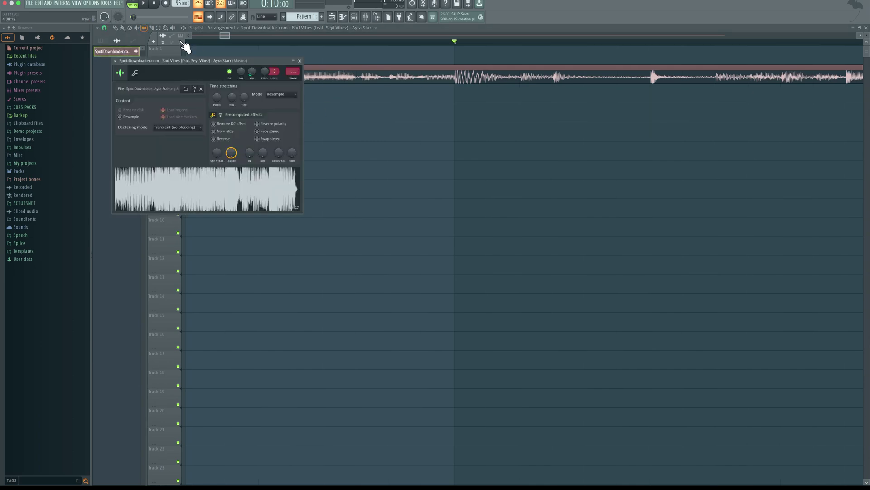
left_click(116, 28)
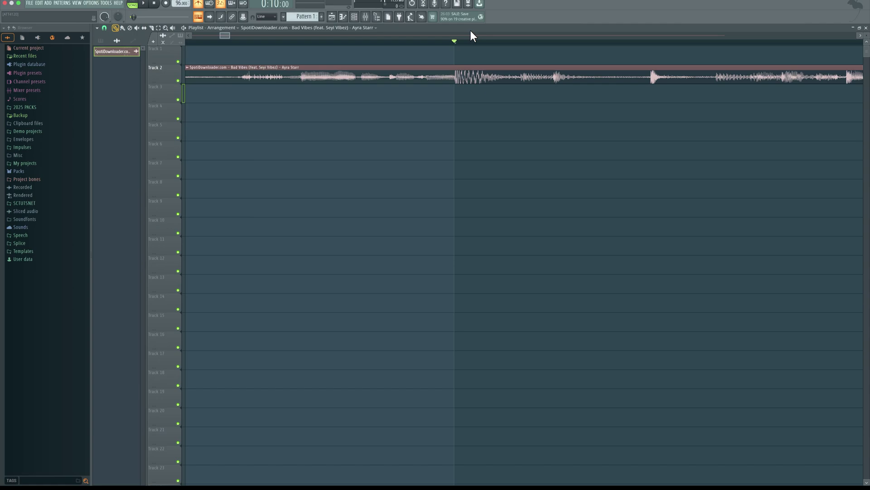
key("space")
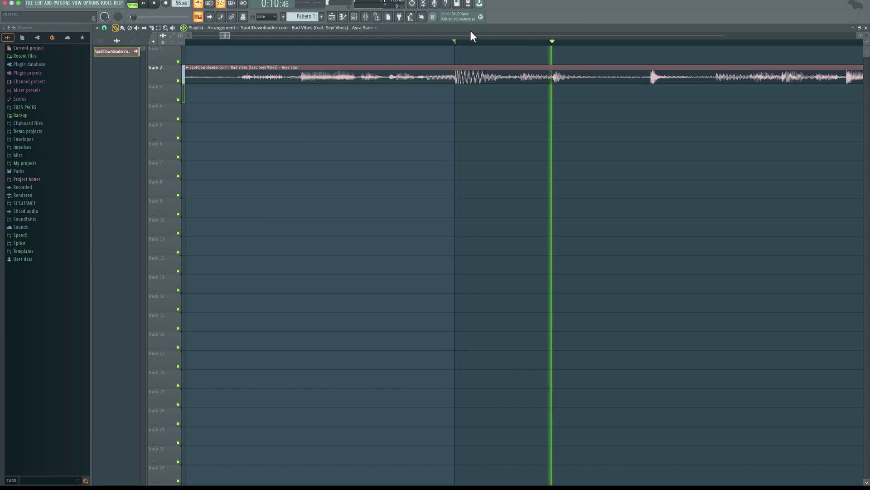
double_click(239, 68)
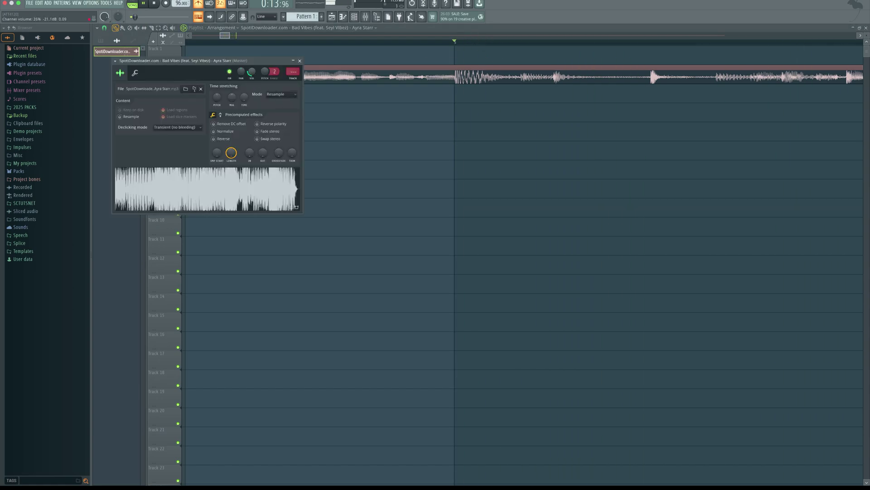
left_click(397, 73)
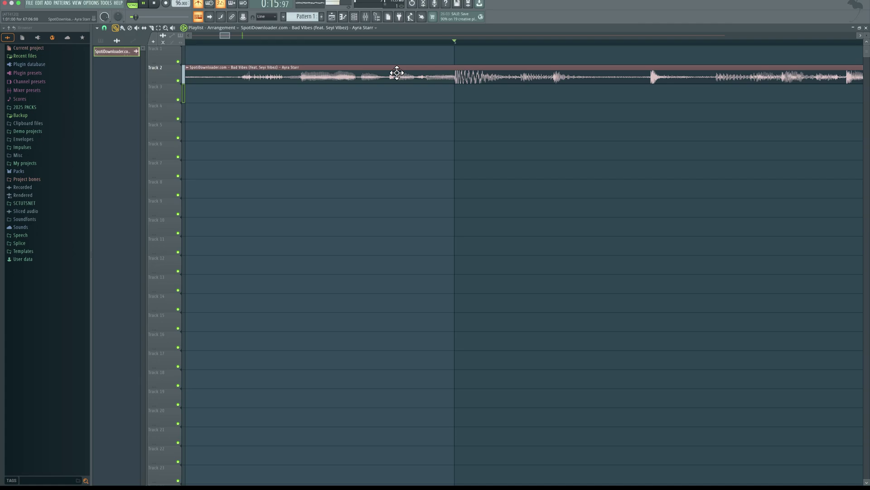
key("space")
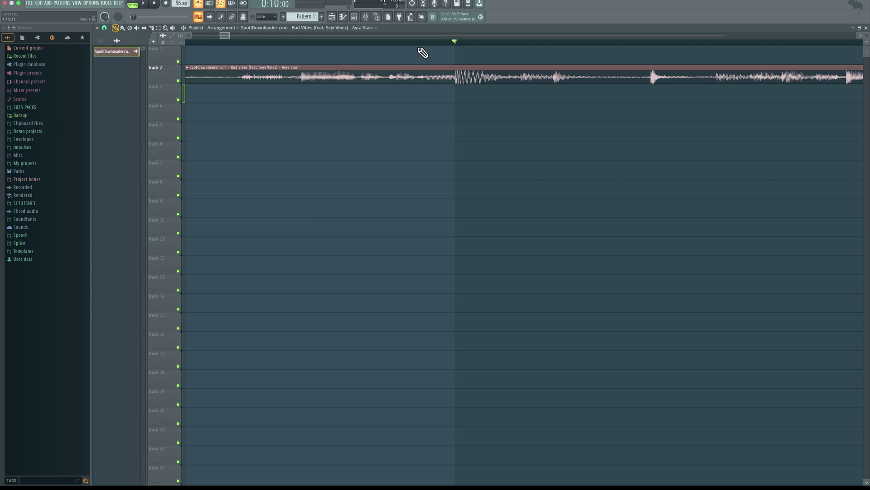
Zoom the playlist out and scroll so the view starts at bar 1.
scroll(422, 47, "down", 3)
scroll(422, 47, "down", 1)
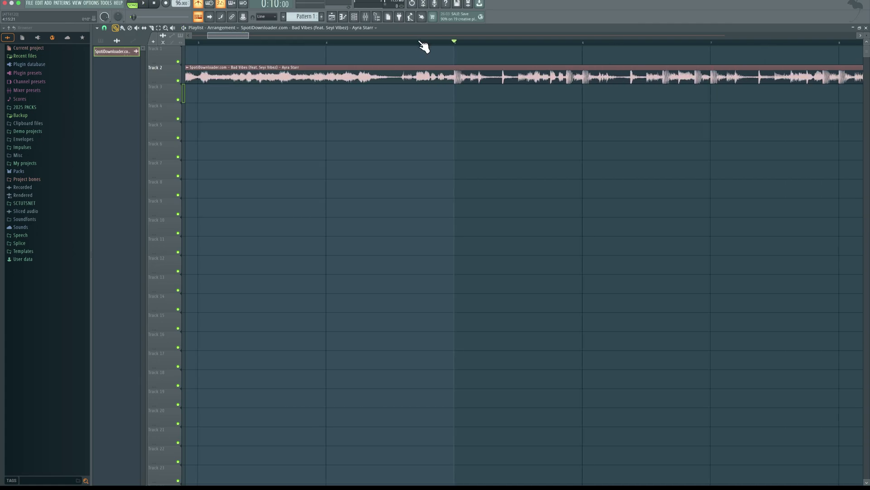
left_click_drag(223, 36, 159, 32)
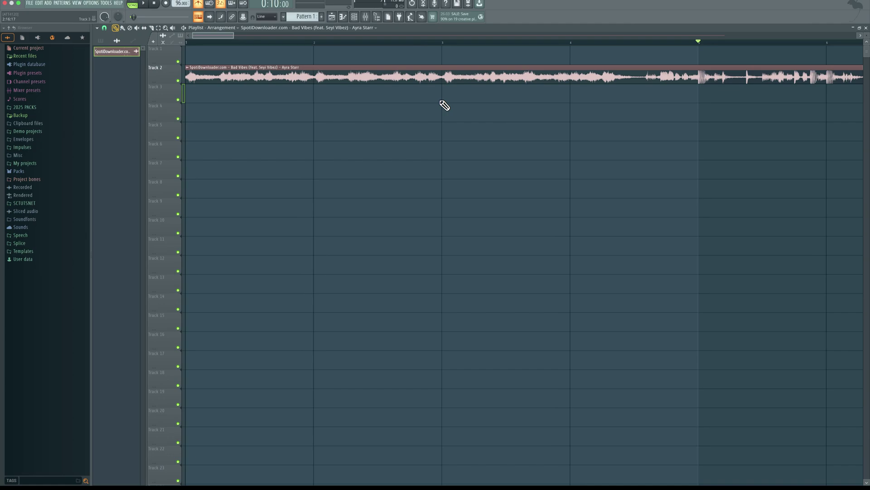
scroll(445, 120, "down", 1)
scroll(445, 120, "down", 2)
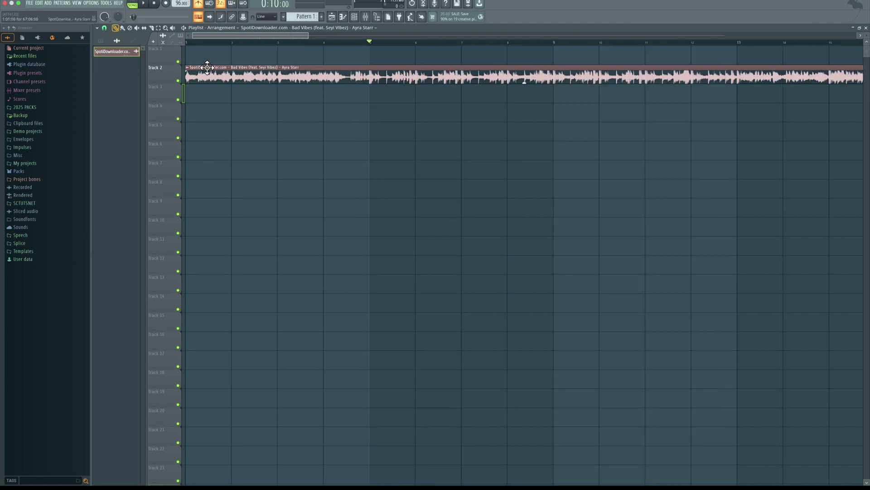
Extract Drums, Bass, Instruments and Vocals stems from the song clip with Mute source track enabled.
right_click(187, 68)
left_click(186, 65)
right_click(187, 67)
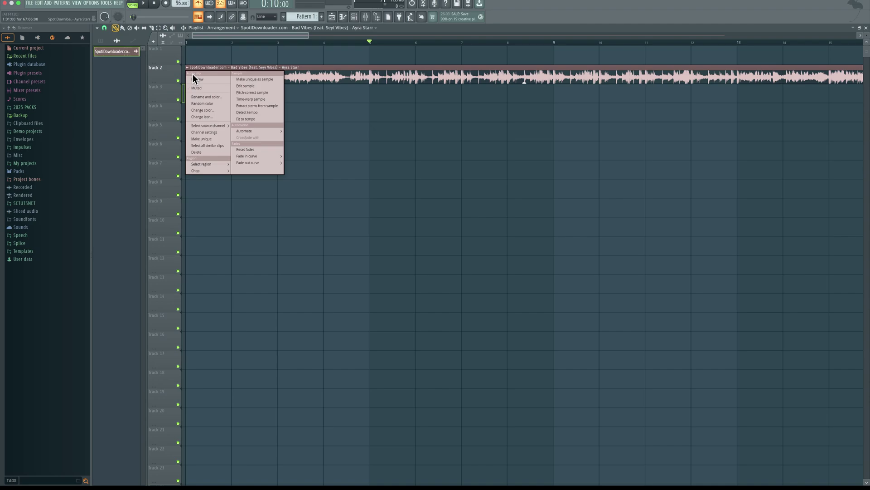
left_click(243, 106)
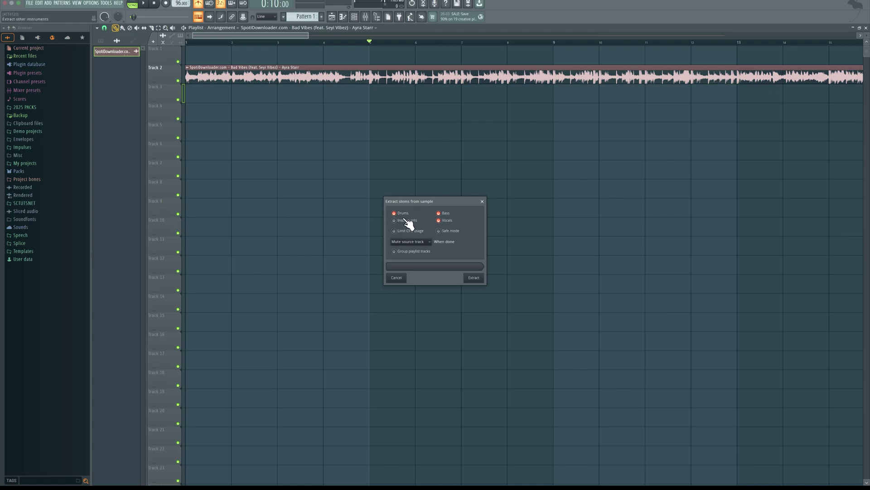
left_click(440, 220)
left_click(440, 213)
left_click(444, 220)
left_click(401, 220)
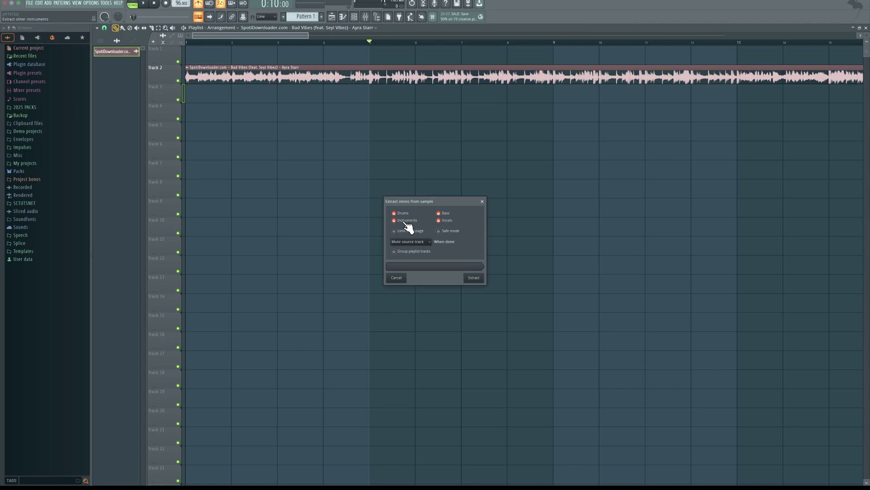
left_click(472, 280)
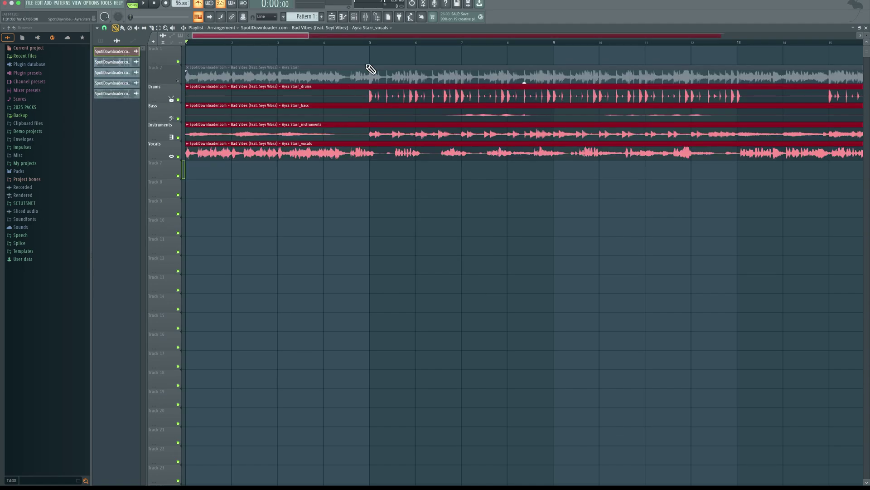
Solo the Drums track and play the drums from bar 5.
left_click(368, 42)
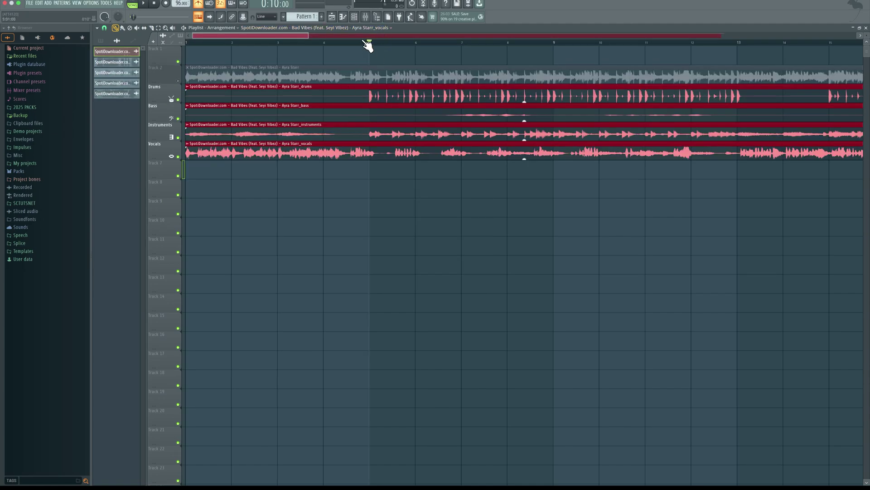
right_click(178, 100)
key("space")
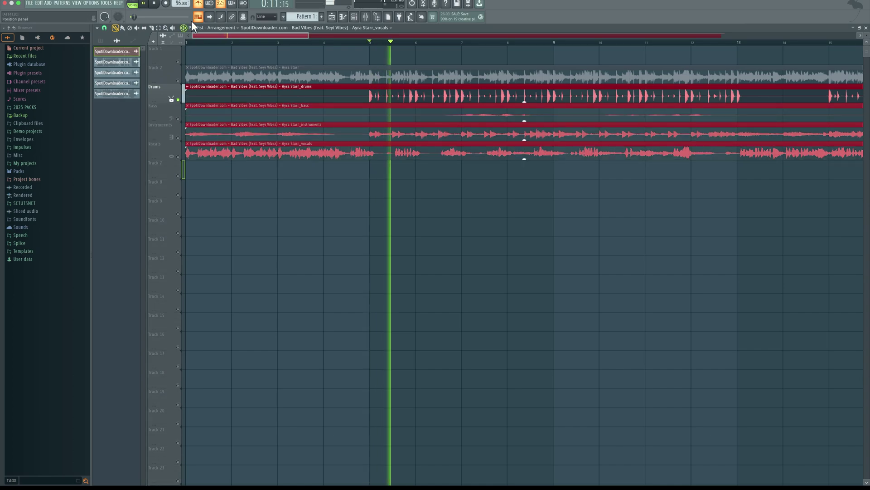
key("space")
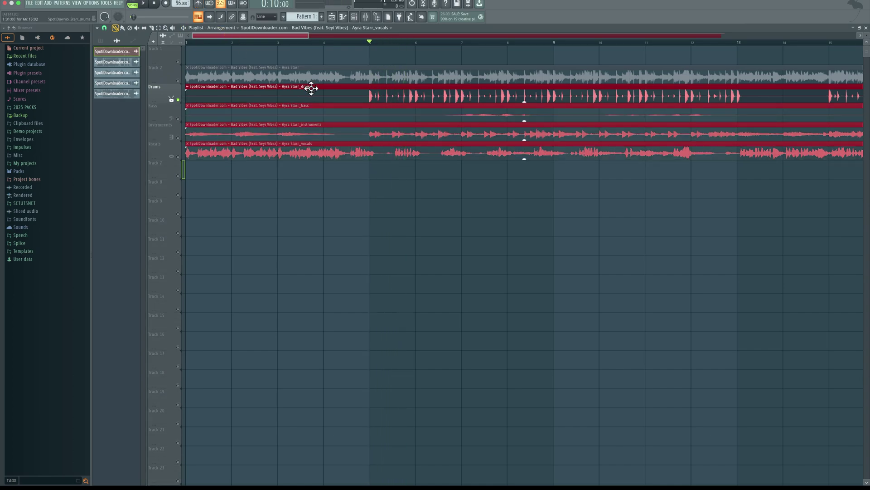
key("space")
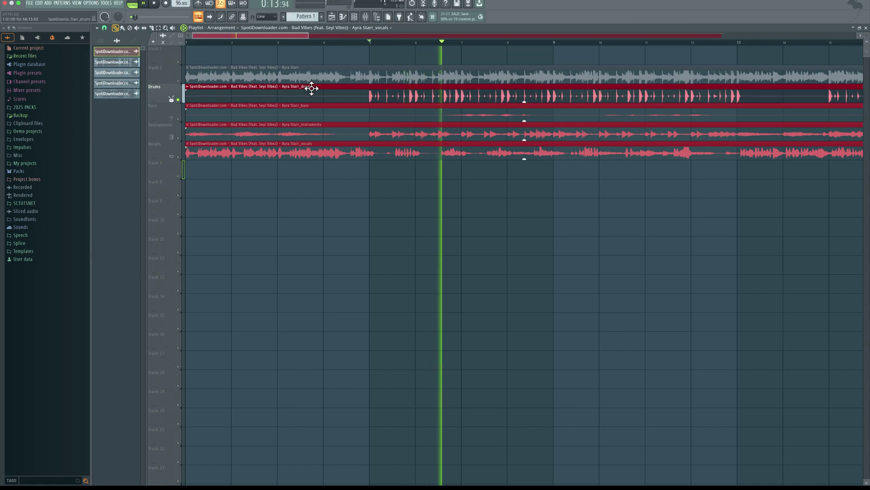
key("space")
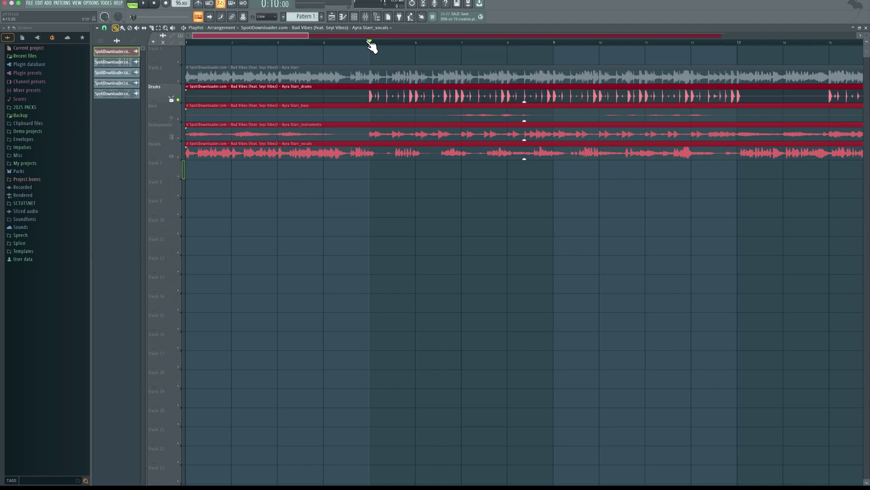
Deselect the stem clips and audition the soloed drums again from bar 5.
scroll(372, 42, "up", 5)
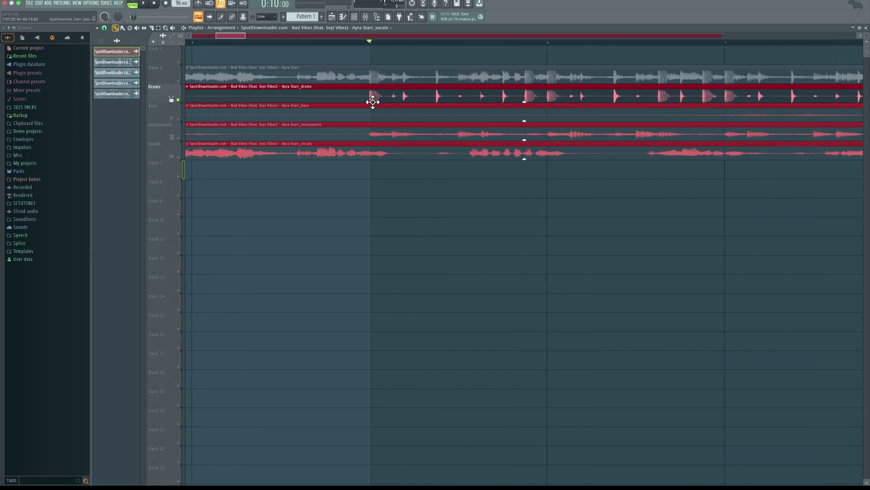
key("space")
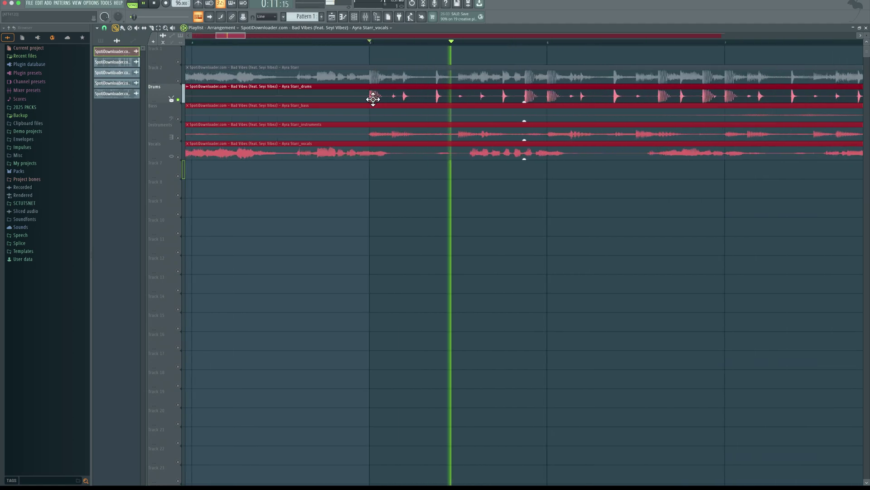
key("space")
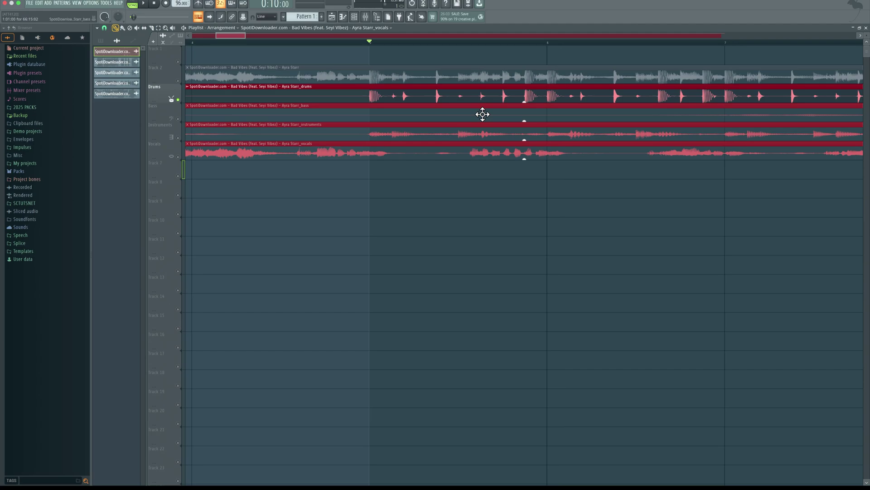
left_click(374, 96)
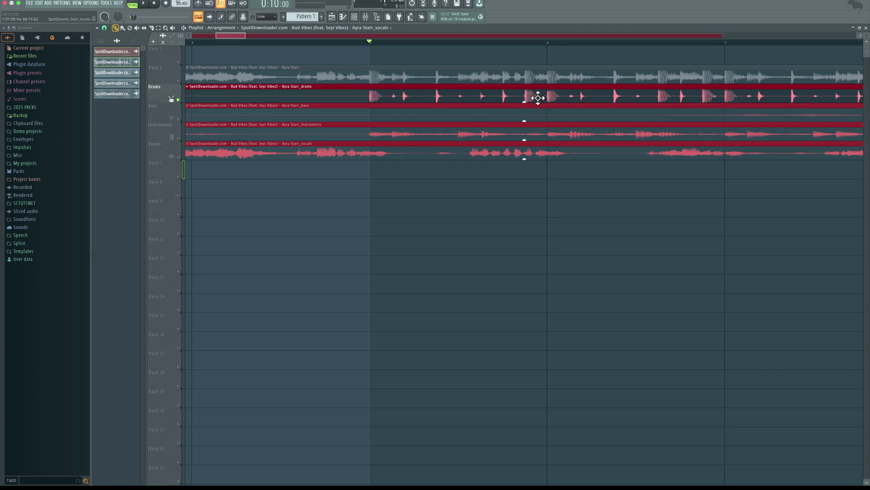
left_click(474, 225)
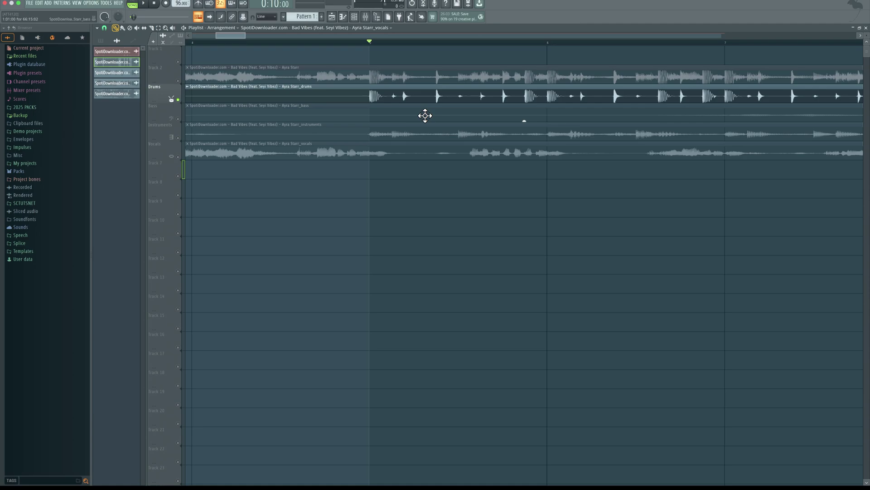
key("space")
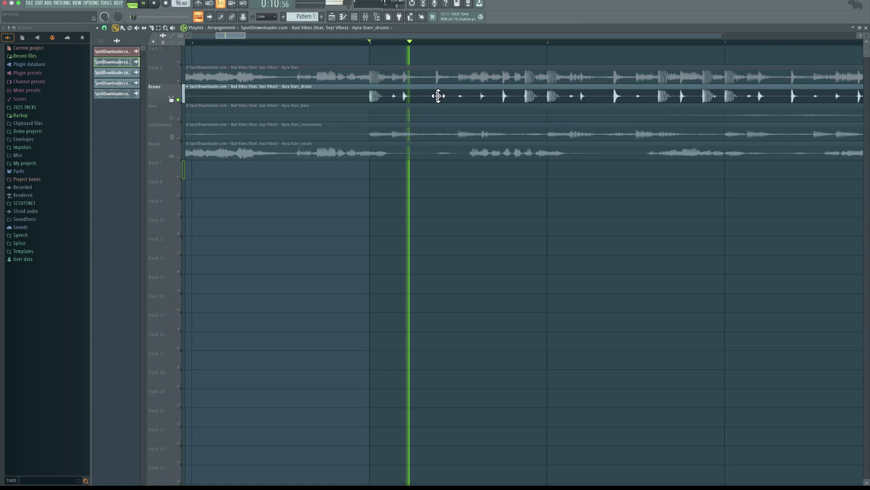
key("space")
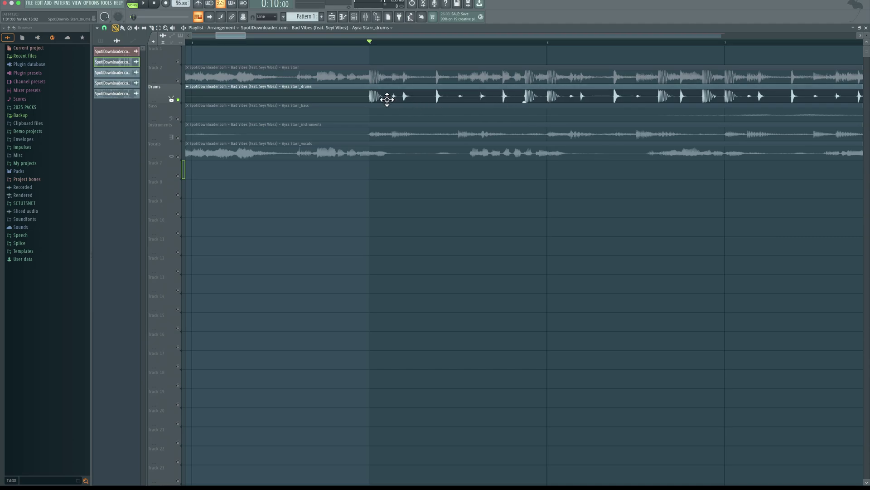
key("space")
key("space")
key("space")
key("space")
key("space")
key("space")
key("space")
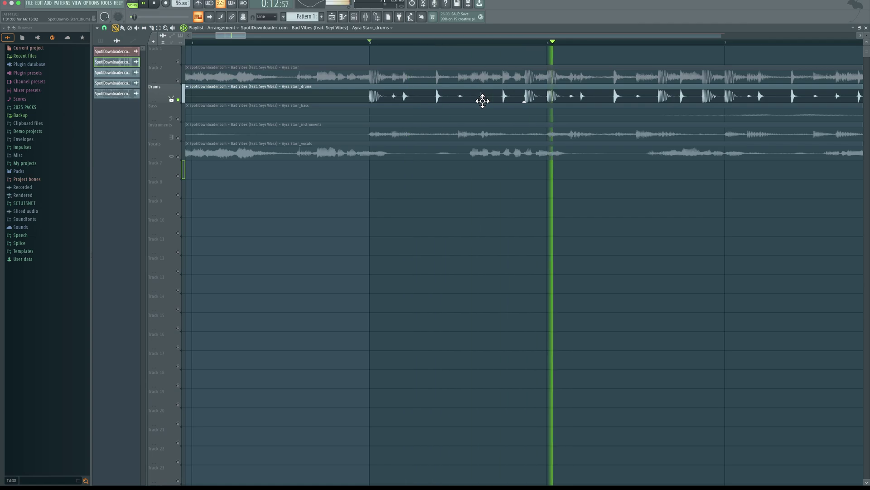
key("space")
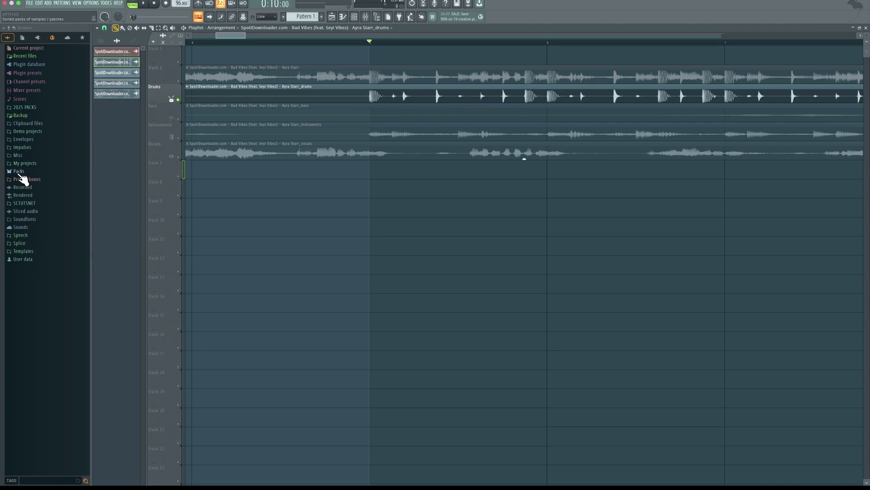
Browse to the Teflon Afroswing Drumkit One_Shots > Kick folder and preview kick (3).
left_click(22, 116)
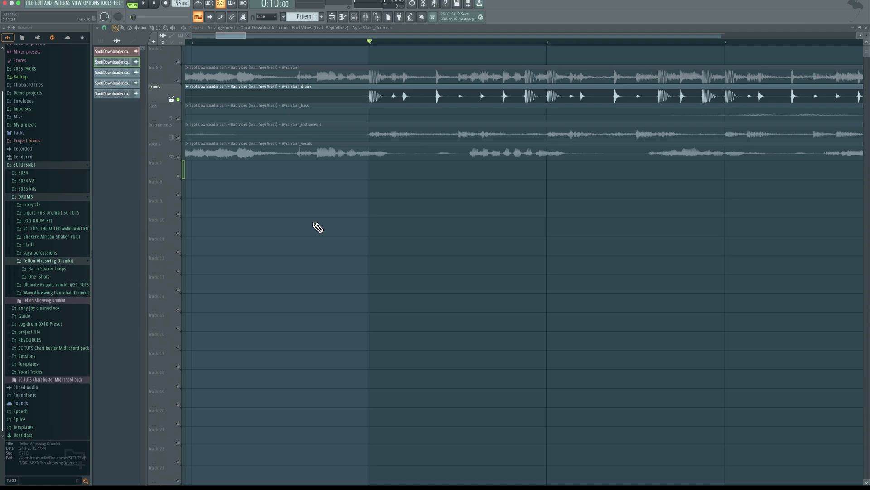
left_click(45, 278)
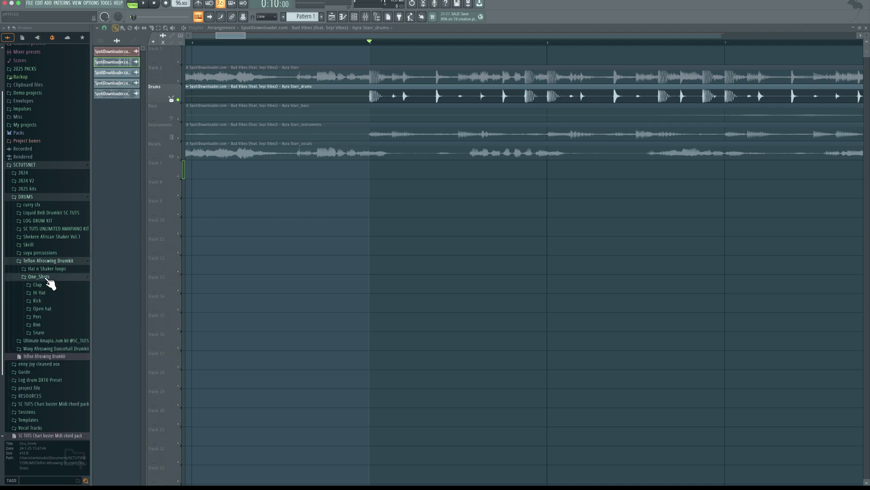
scroll(50, 281, "down", 1)
left_click(37, 257)
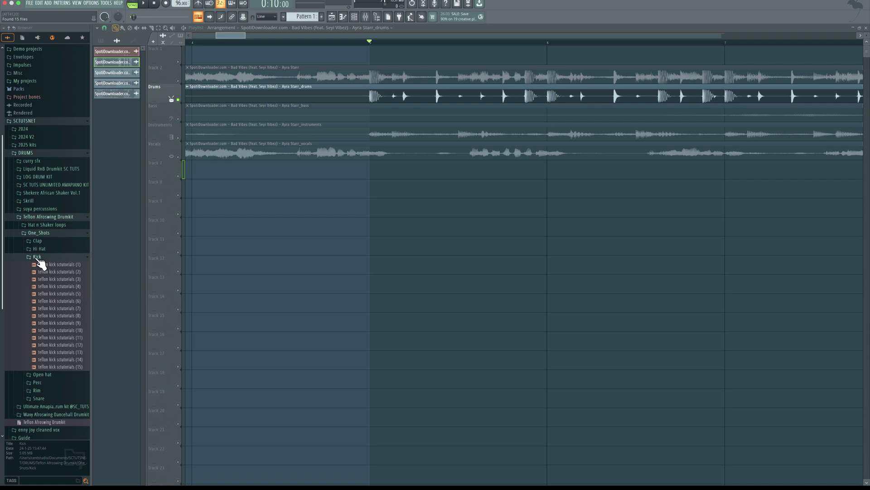
left_click(57, 278)
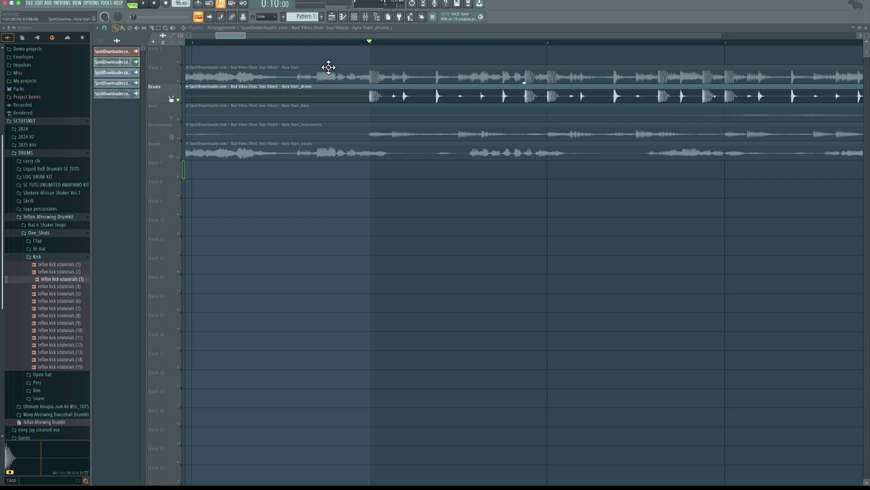
Load kick sample (13) into the Channel rack and switch on its first step.
left_click(354, 17)
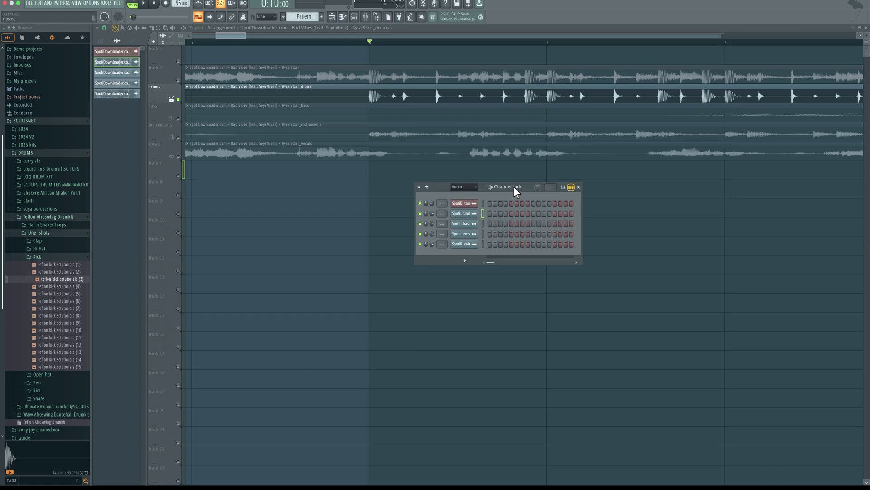
left_click_drag(513, 186, 532, 225)
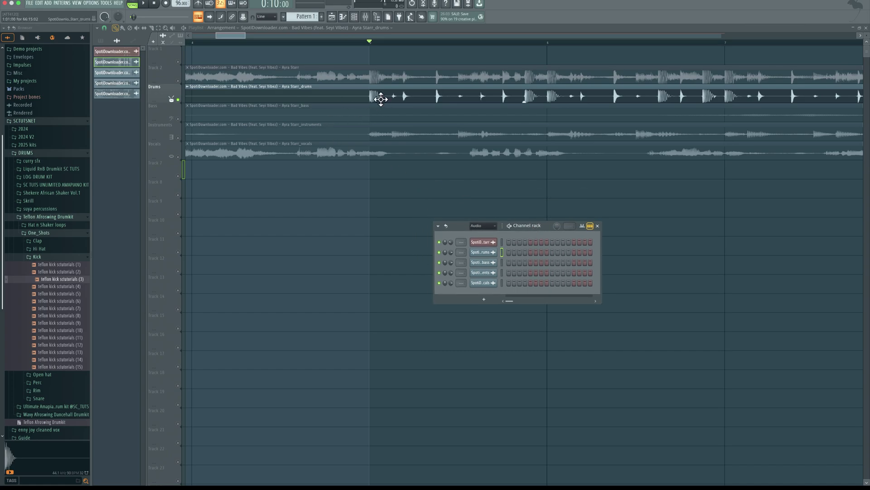
key("F6")
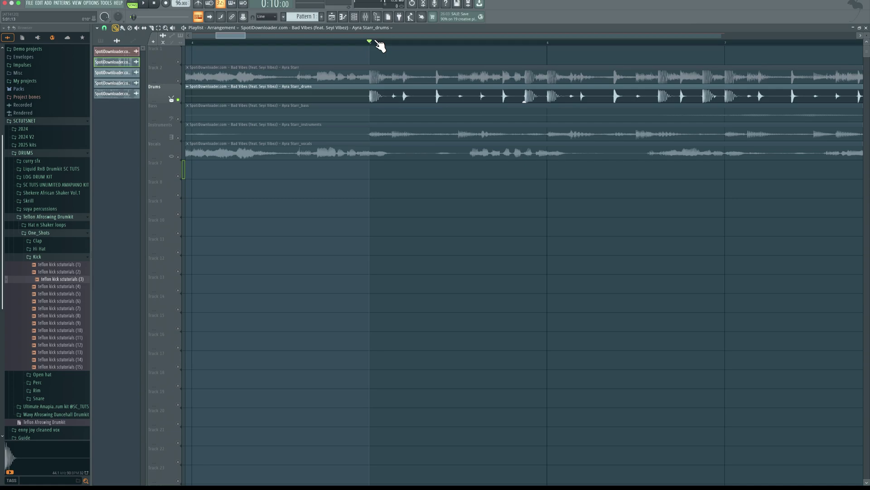
left_click(354, 17)
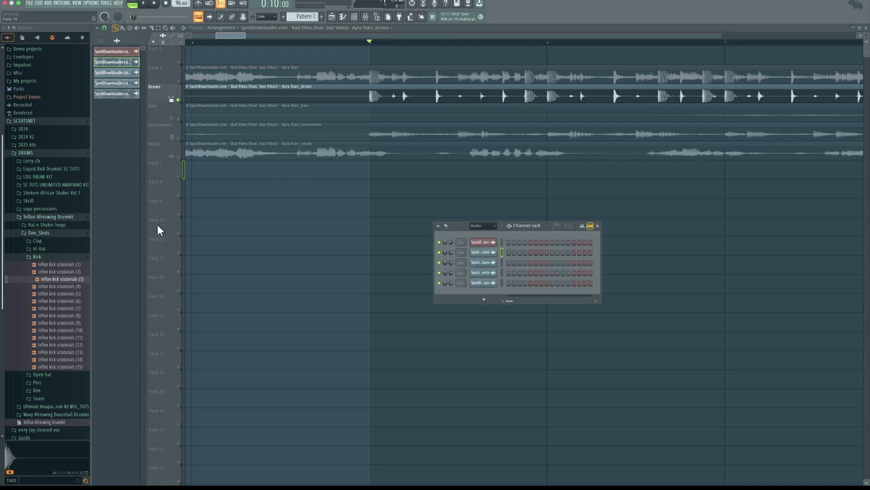
left_click(63, 301)
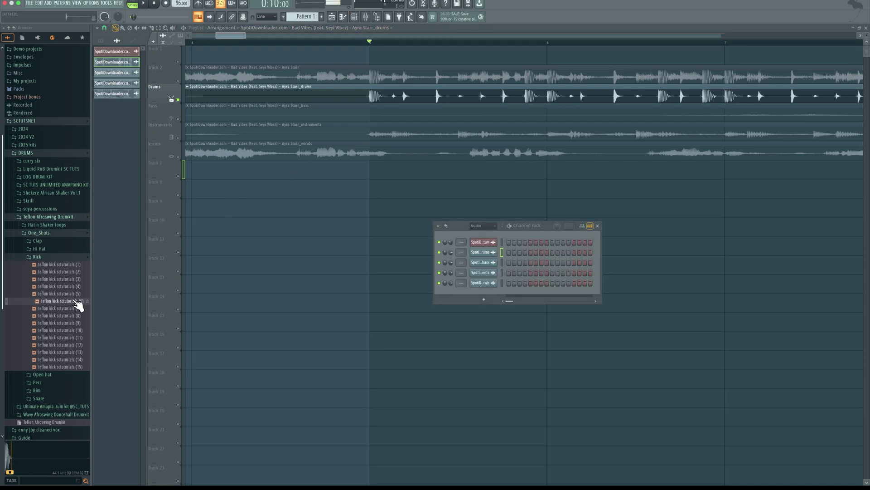
left_click_drag(61, 351, 468, 254)
key("space")
key("space")
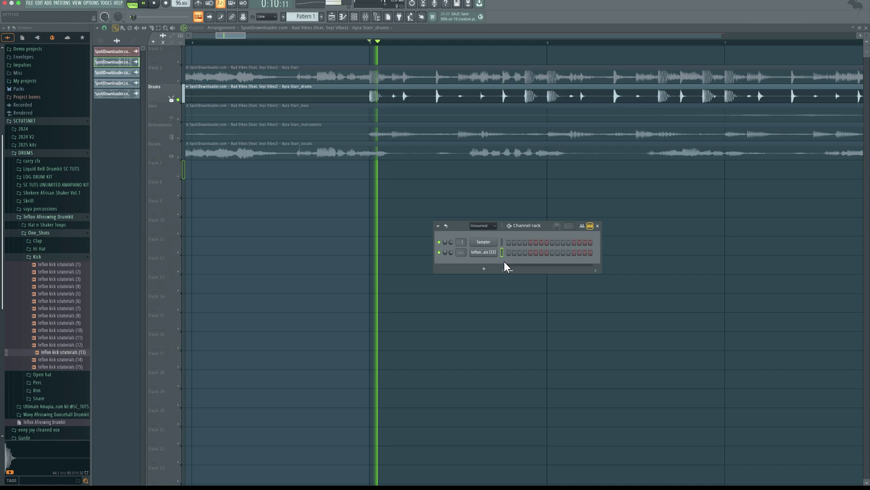
left_click(509, 252)
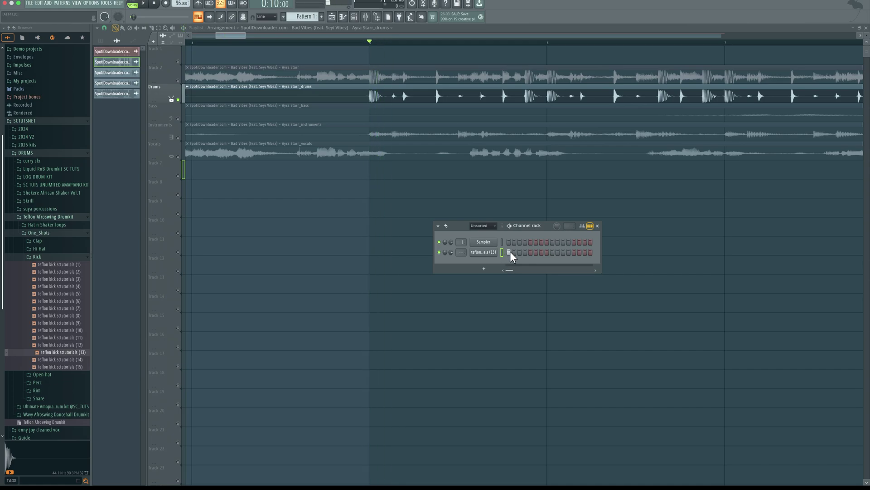
Paint a Pattern 1 clip onto Track 7 at bar 5.
left_click(304, 16)
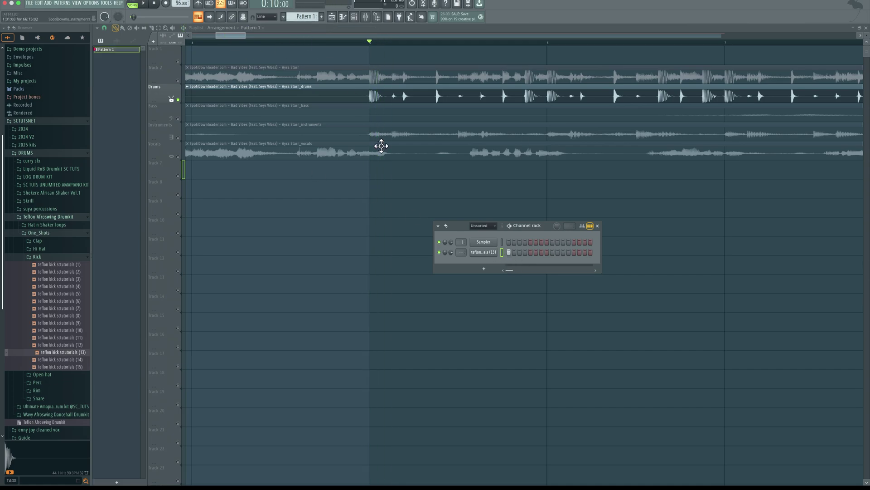
left_click(383, 177)
scroll(363, 185, "down", 1)
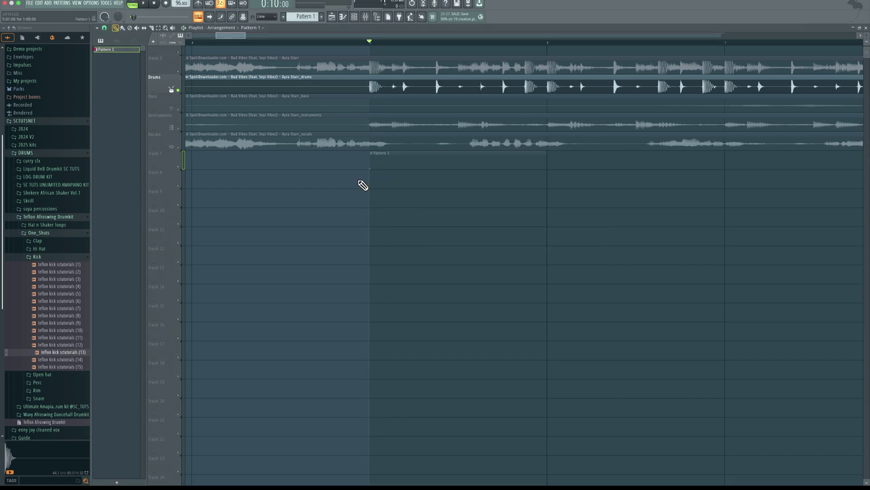
left_click(175, 150)
scroll(290, 179, "up", 1)
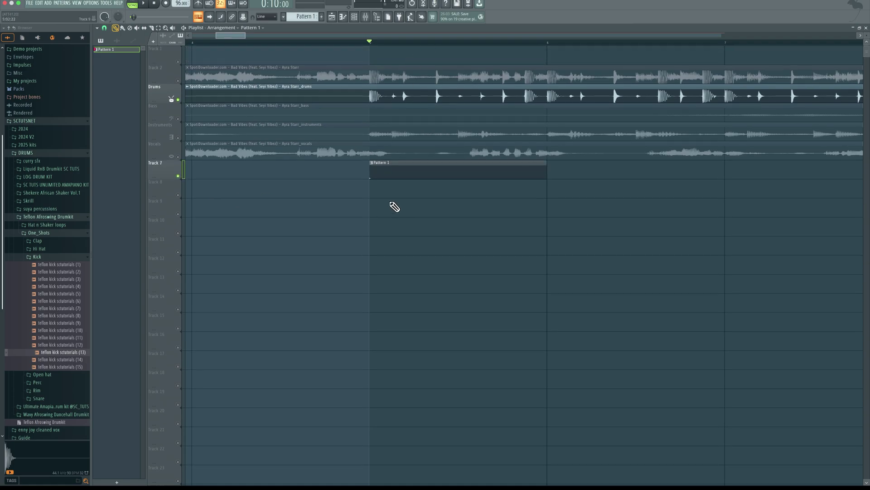
Set the Channel rack filter to All channels and make Pattern 1 current again.
left_click(366, 17)
key("F4")
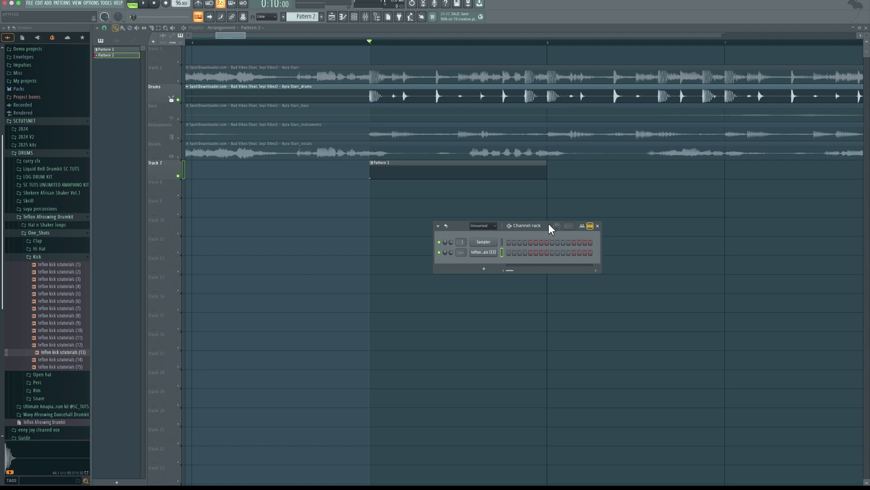
left_click_drag(548, 224, 540, 244)
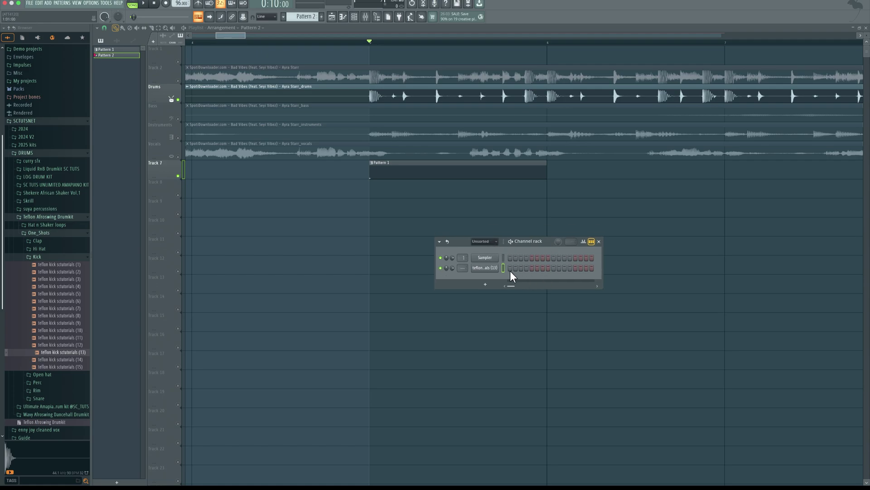
left_click(487, 241)
left_click(483, 248)
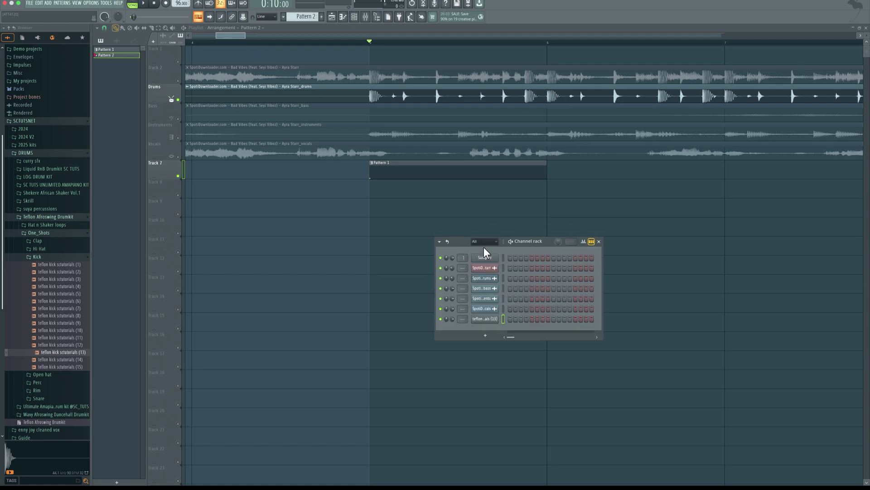
left_click(401, 169)
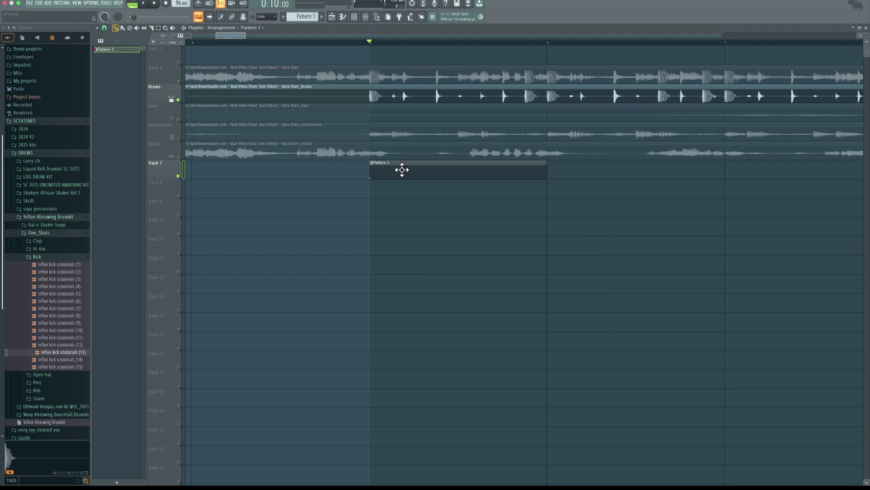
Widen the Channel rack and add kick hits past step 16, extending Pattern 1 to 32 steps.
left_click(354, 17)
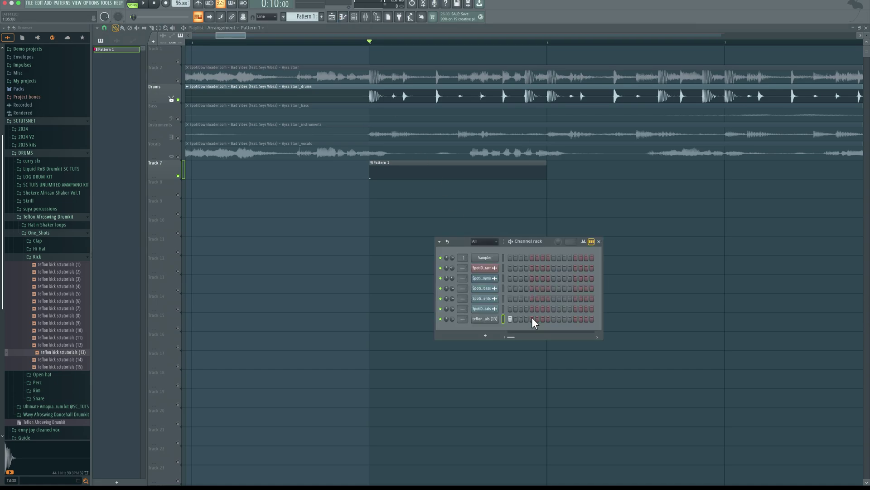
key("space")
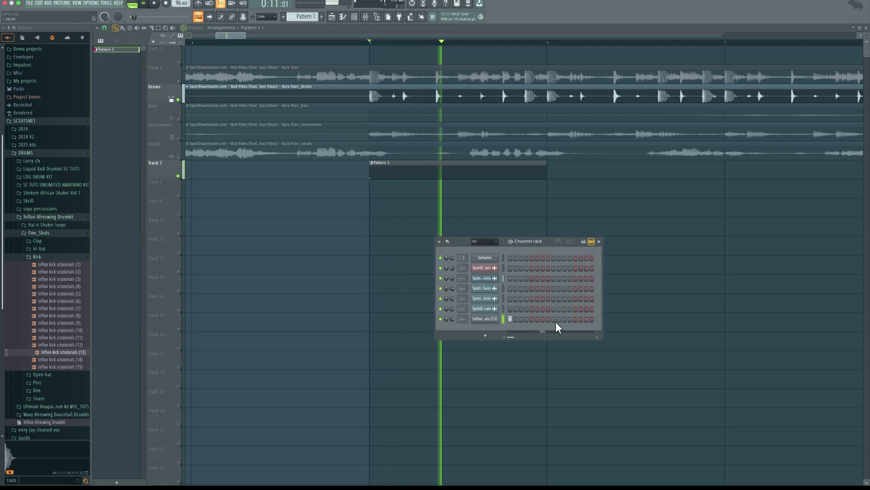
key("space")
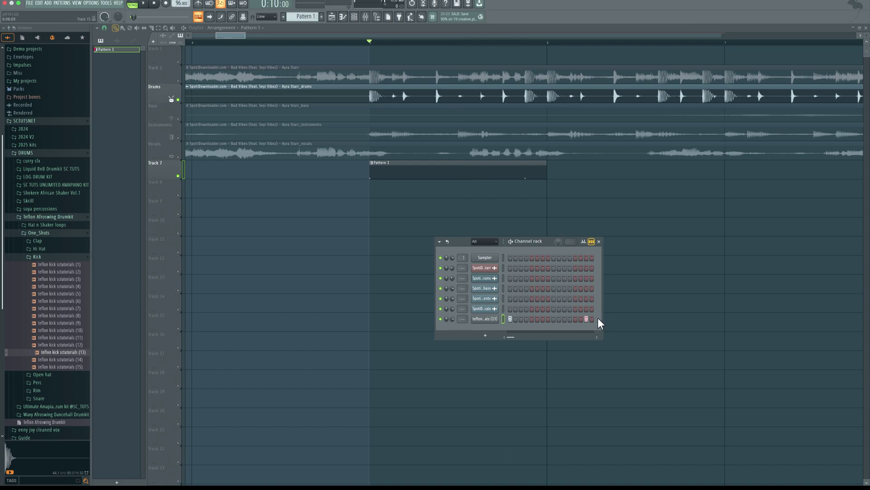
left_click_drag(602, 316, 775, 326)
key("space")
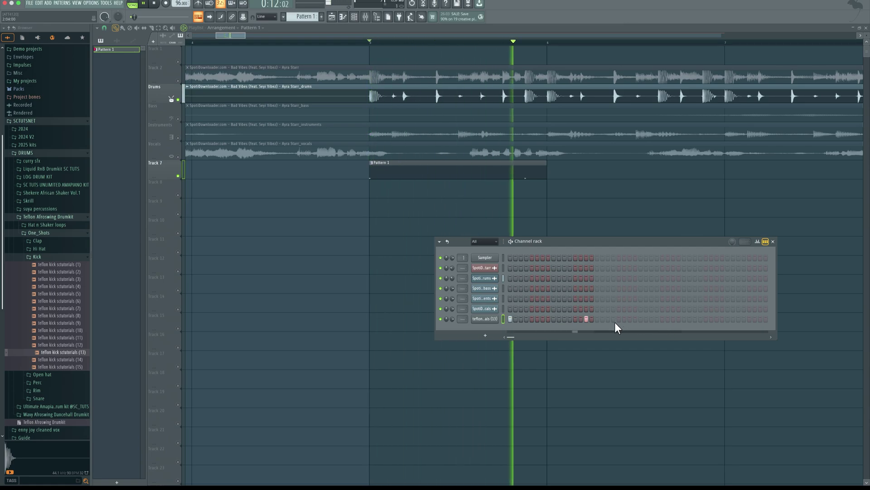
left_click(596, 319)
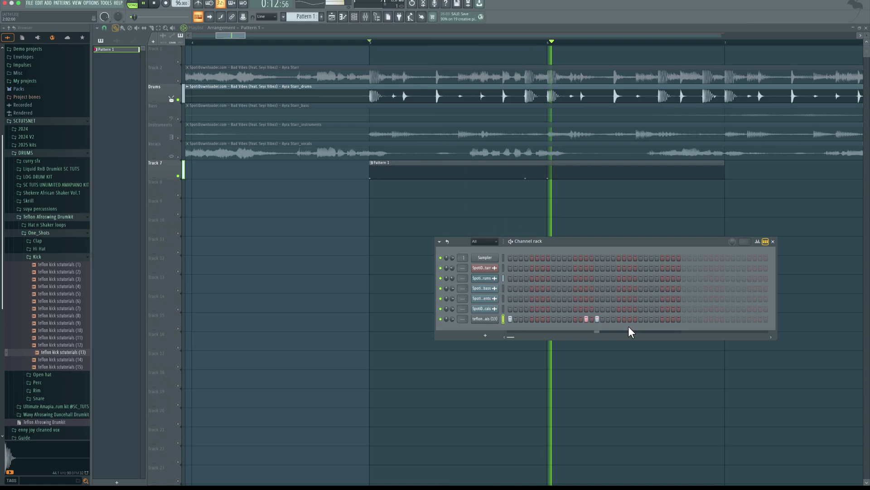
Play the 32-step kick pattern over the stems several times to check it.
key("space")
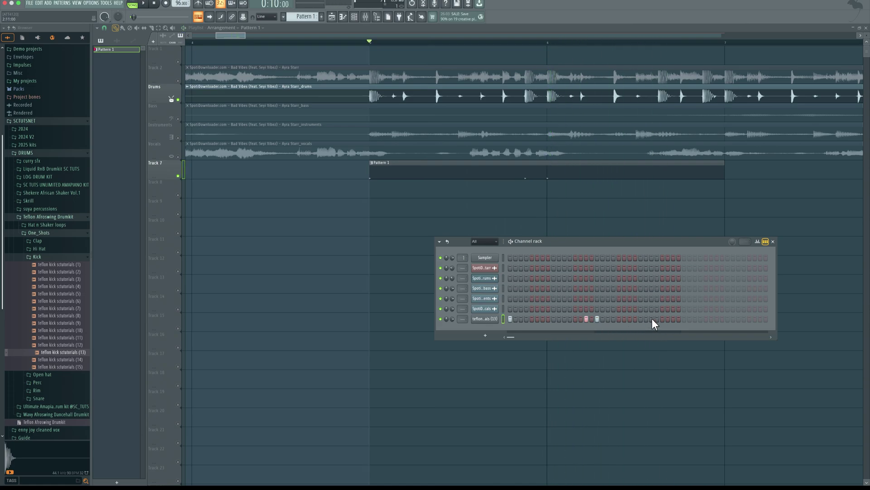
key("space")
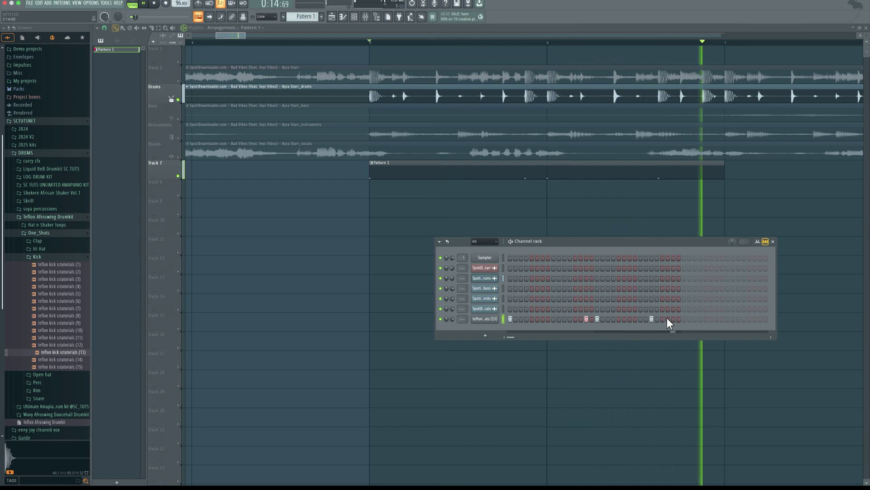
key("space")
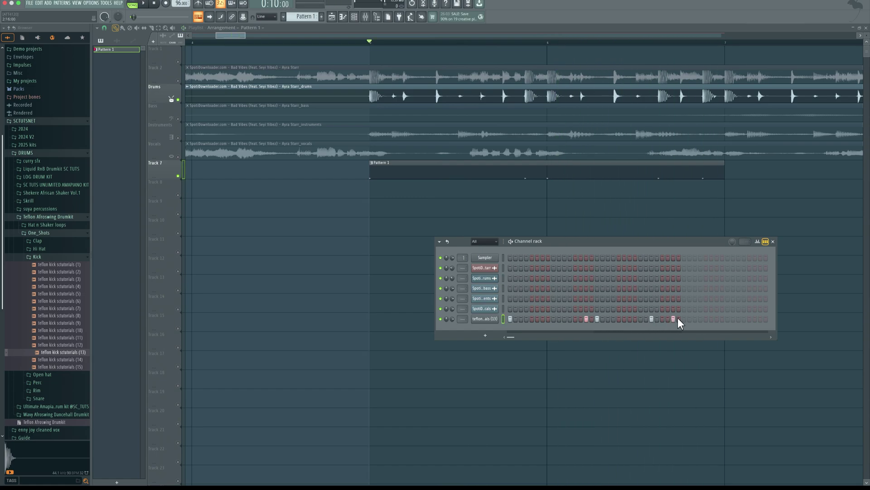
key("space")
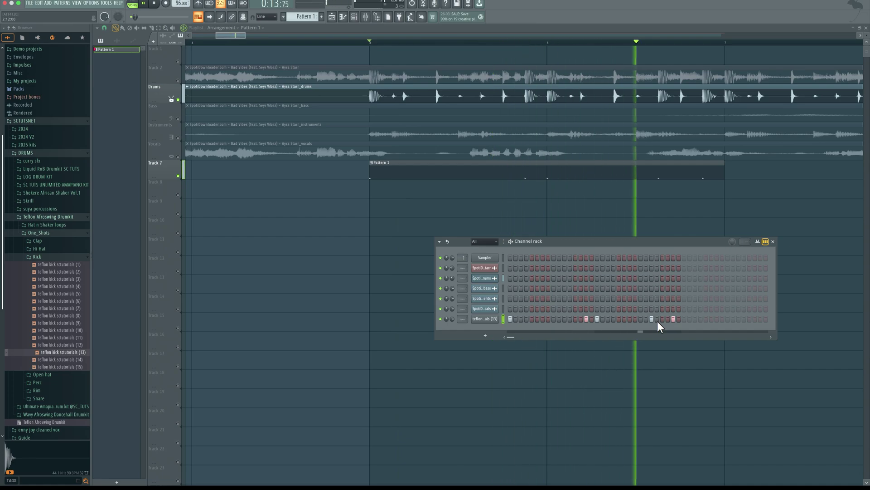
key("space")
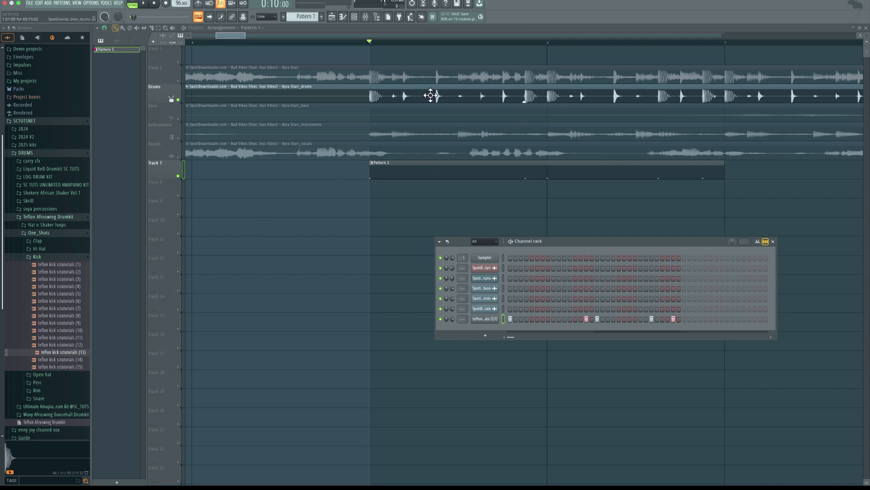
key("space")
key("space")
Preview snare samples and add snare (10) as a new channel.
left_click(51, 398)
scroll(50, 369, "down", 4)
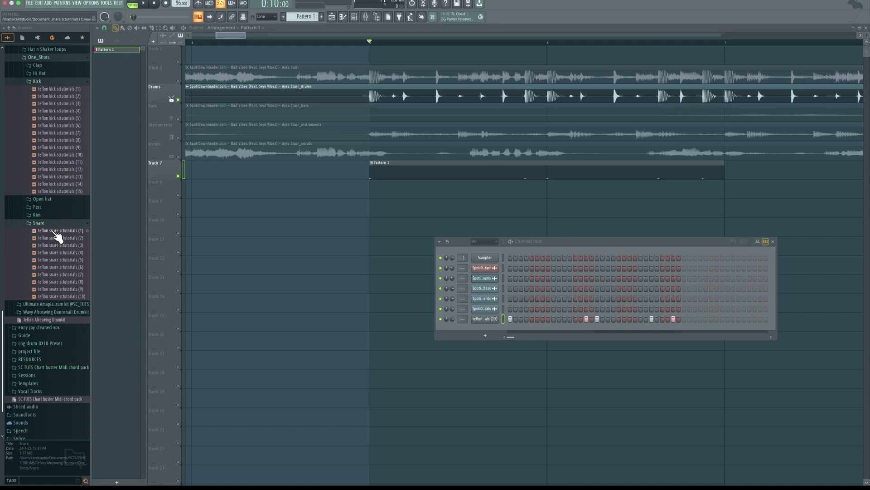
left_click(64, 231)
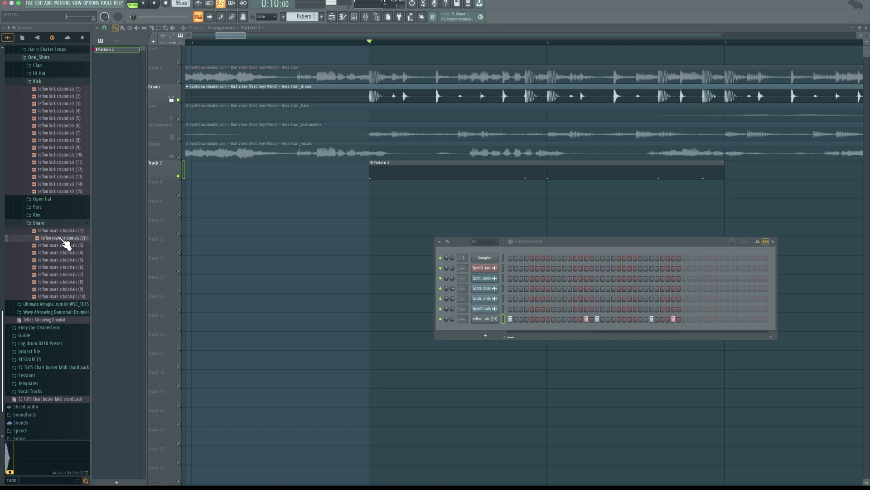
left_click(65, 244)
key("Down")
key("Down")
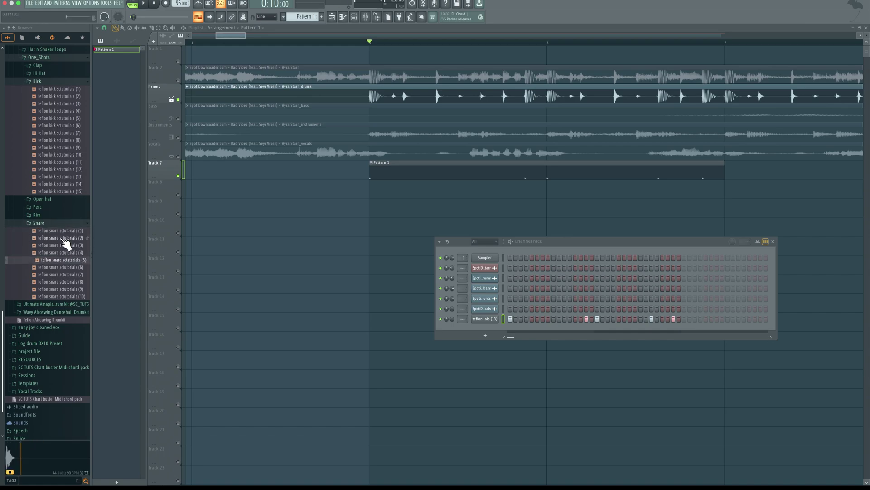
left_click_drag(62, 296, 481, 347)
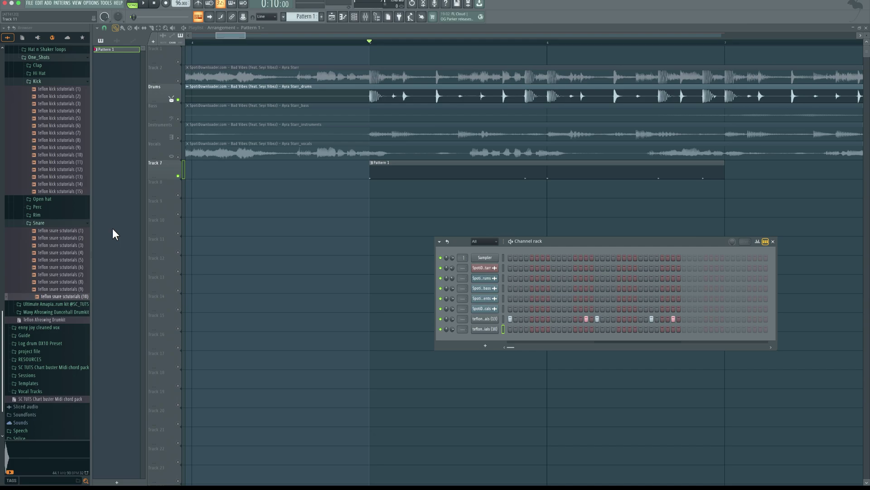
Preview rim samples and add rim (6) as a new channel.
left_click(59, 215)
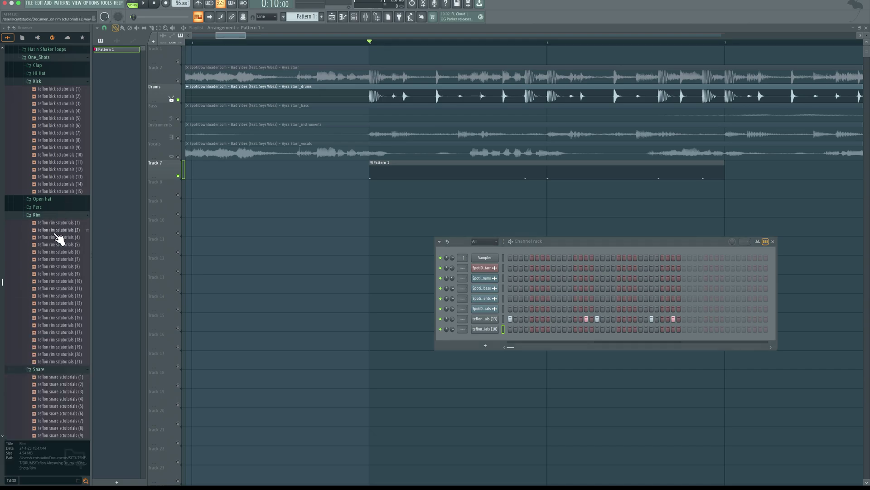
left_click(61, 237)
left_click(62, 252)
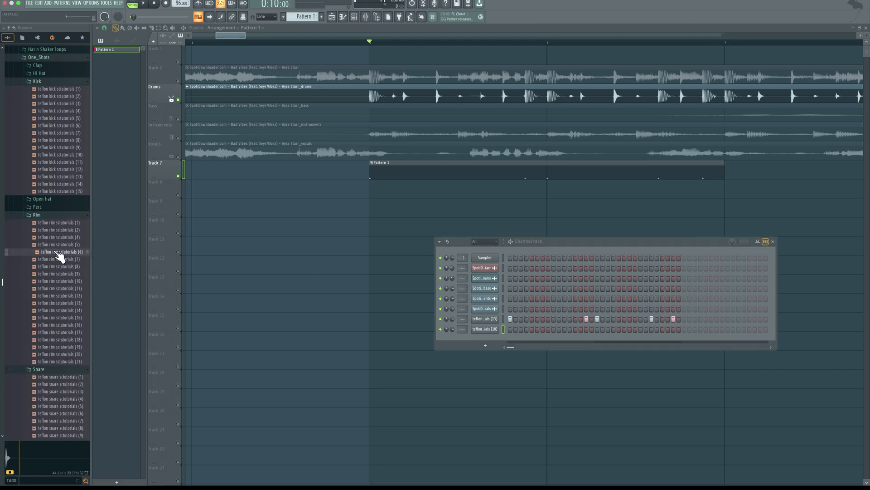
left_click_drag(61, 252, 499, 344)
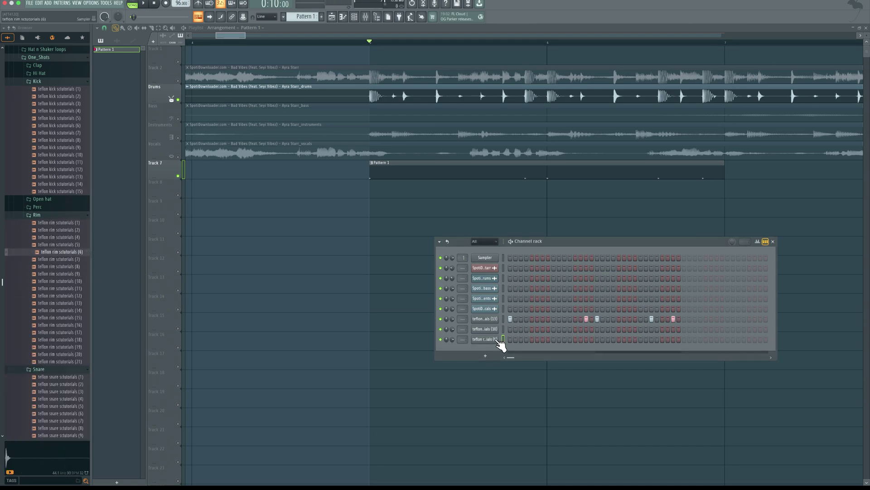
Place a first hit on the rim (6) and (10) rows and audition the beat.
left_click(542, 339)
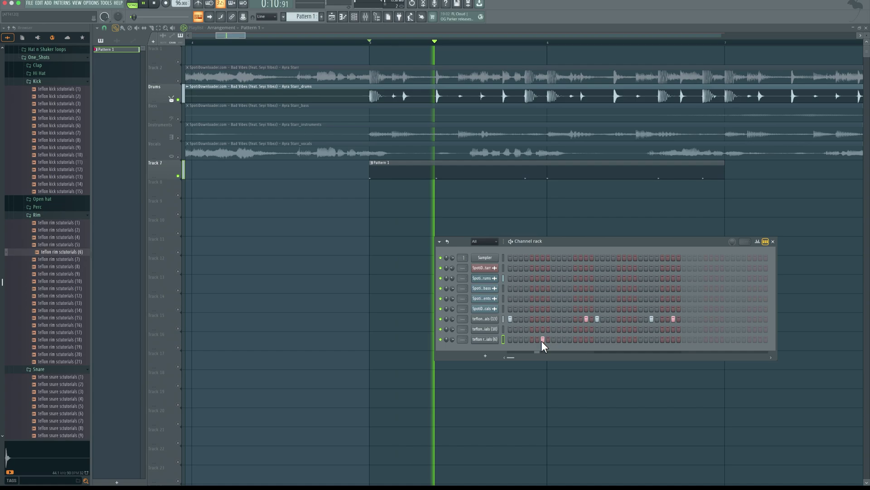
left_click(543, 329)
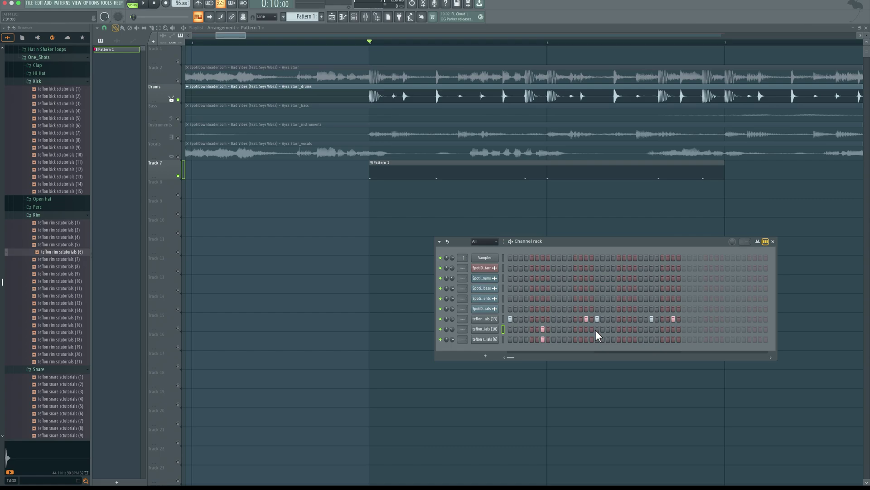
key("space")
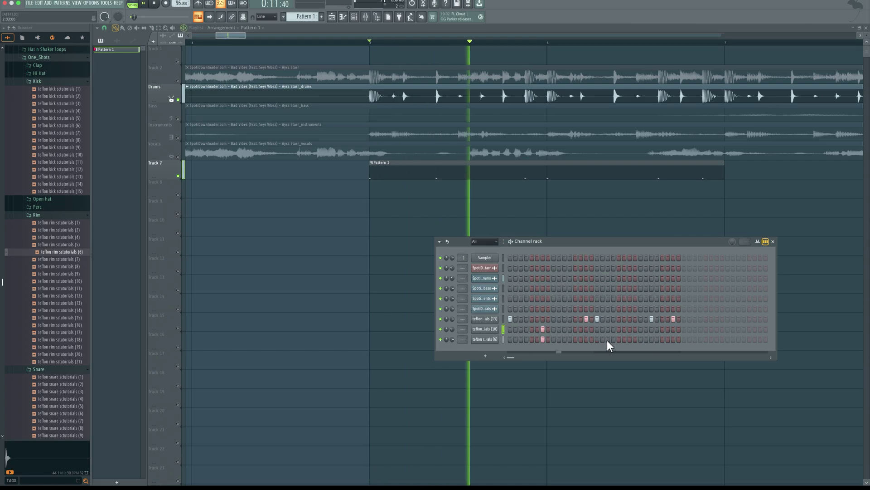
key("space")
Add more hits across the rim (6) and (10) rows, auditioning the pattern between them.
left_click(570, 339)
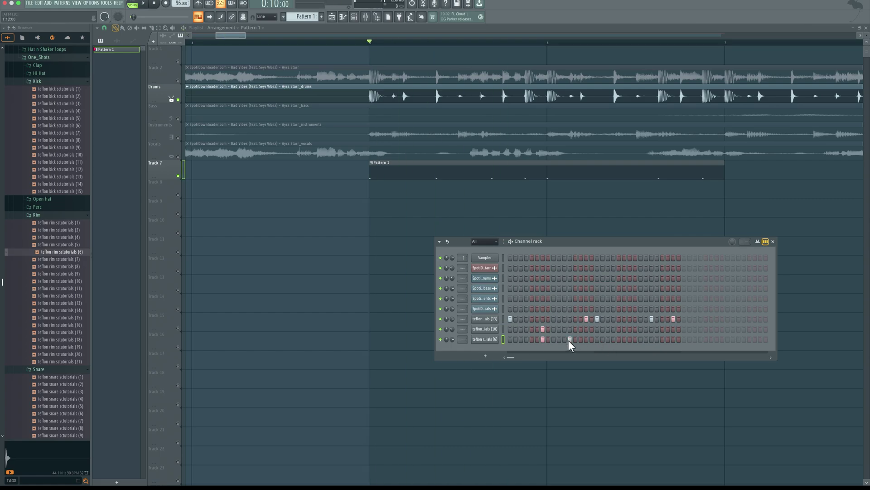
key("space")
left_click(576, 329)
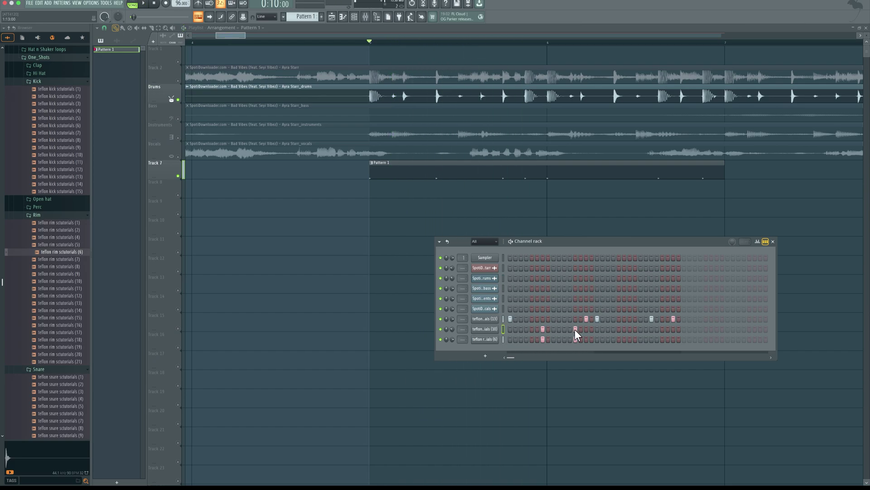
key("space")
left_click(631, 339)
left_click(629, 328)
key("space")
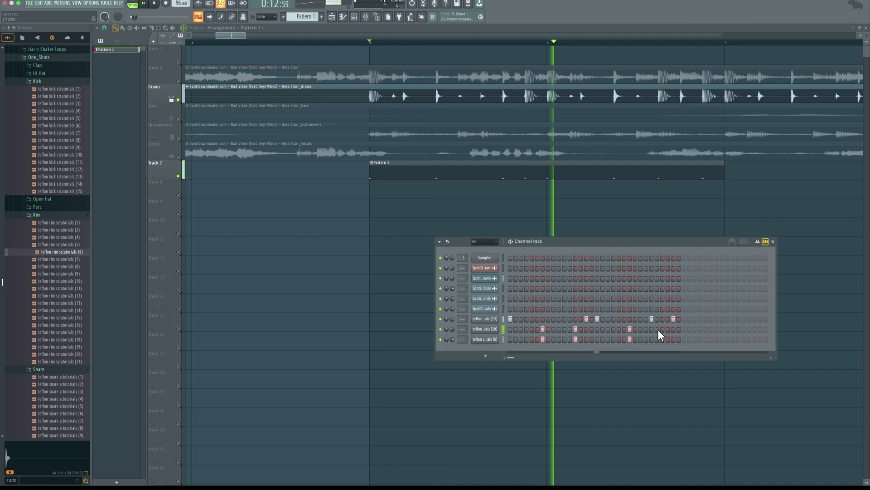
left_click(663, 331)
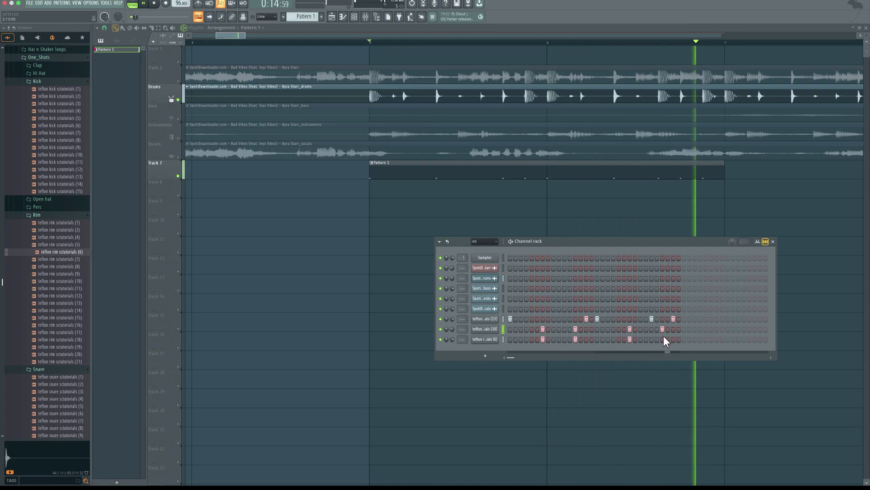
key("space")
key("space")
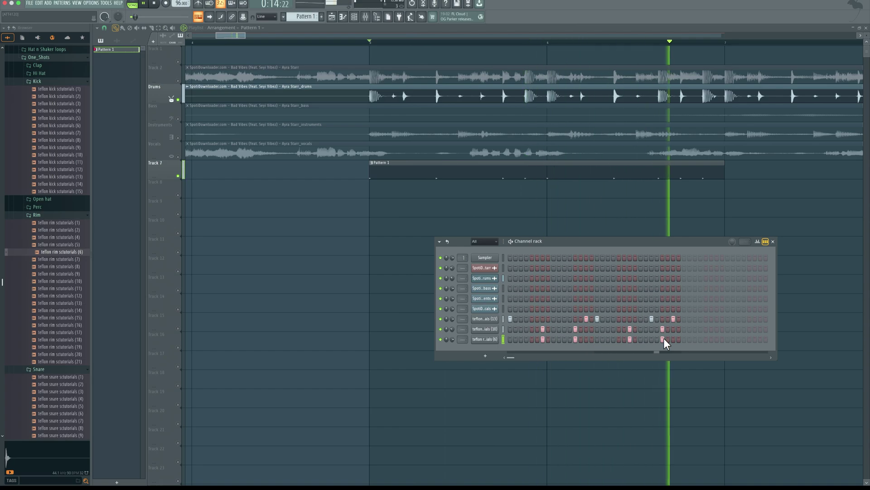
Turn channel (13) down to -10 dB, check the balance, and open the rim (6) Sampler settings.
key("space")
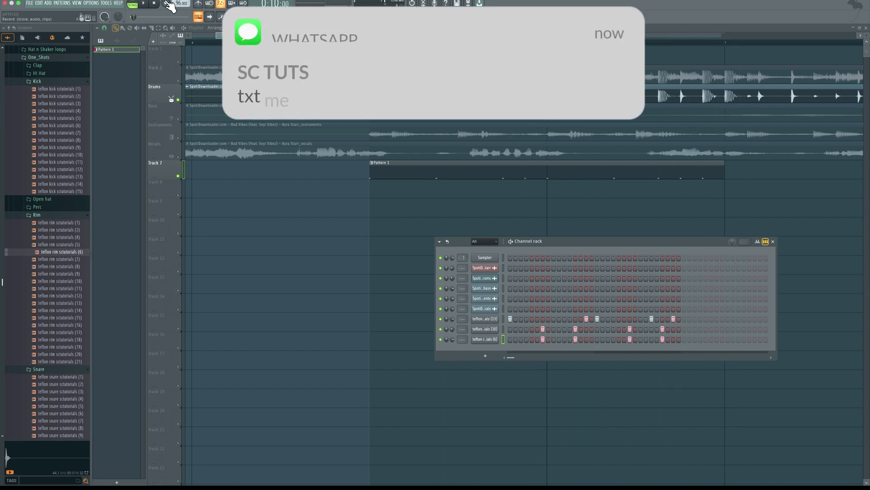
key("space")
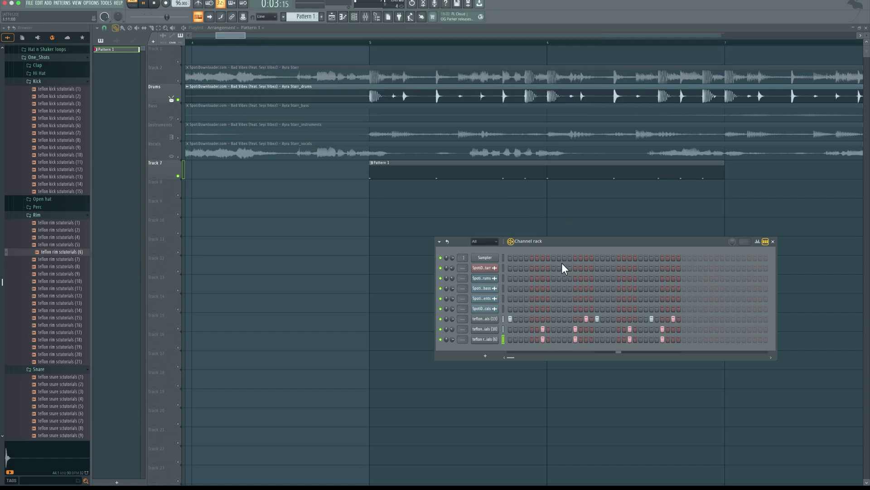
key("space")
left_click_drag(452, 319, 452, 327)
key("space")
key("space")
left_click(484, 340)
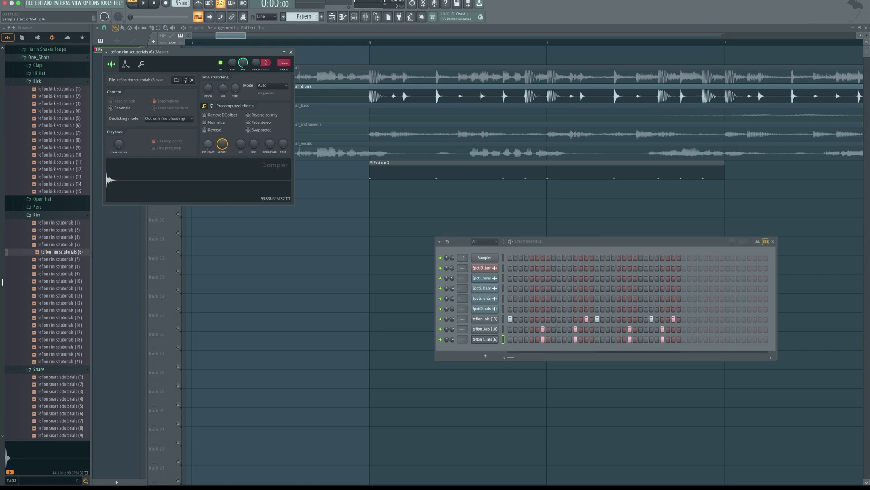
Audition the rim sample, close its Sampler settings, and mute drum channel (10).
left_click(488, 335)
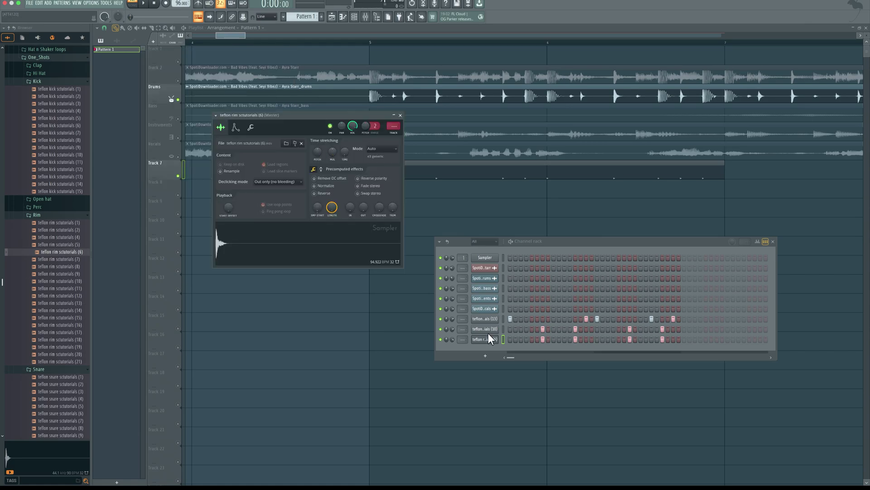
key("space")
left_click(484, 341)
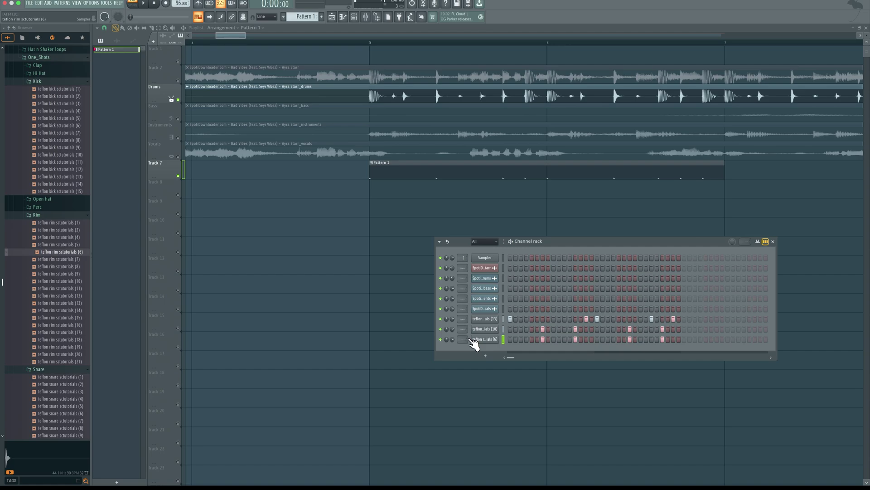
key("space")
left_click(441, 329)
Play the whole arrangement in Song mode starting from bar 5.
left_click(371, 42)
key("space")
key("space")
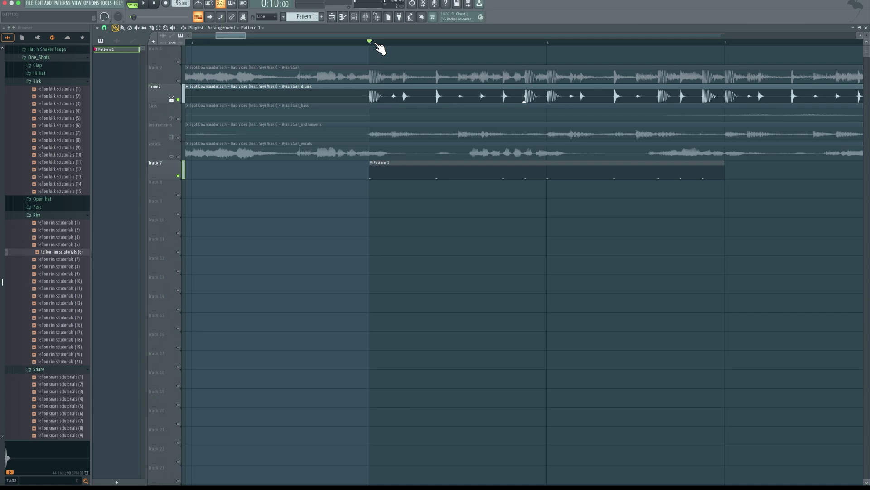
key("space")
key("space")
key("space")
key("F6")
key("space")
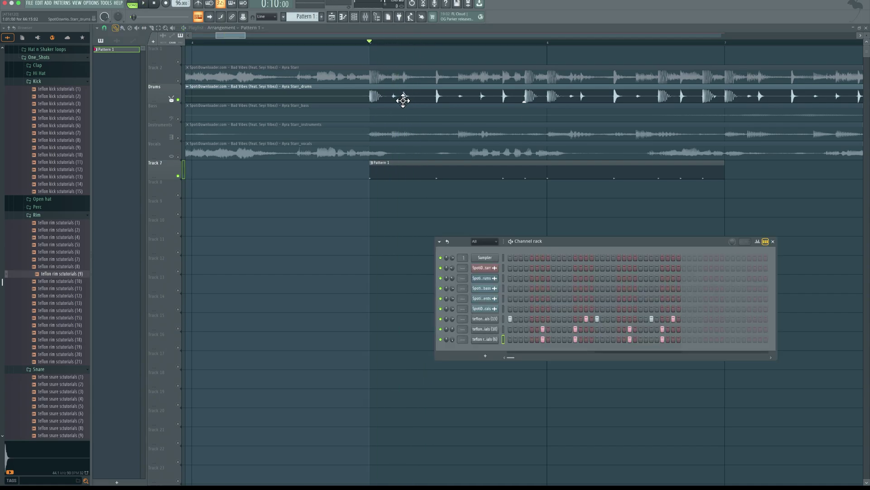
Add hi-hat sample teflon HH sctutorials (5) to the Channel rack as a new channel.
left_click(39, 82)
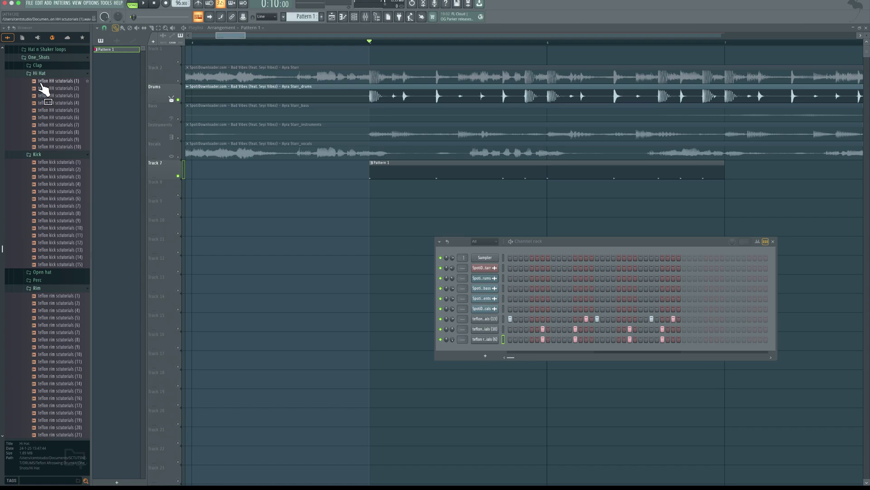
left_click(47, 82)
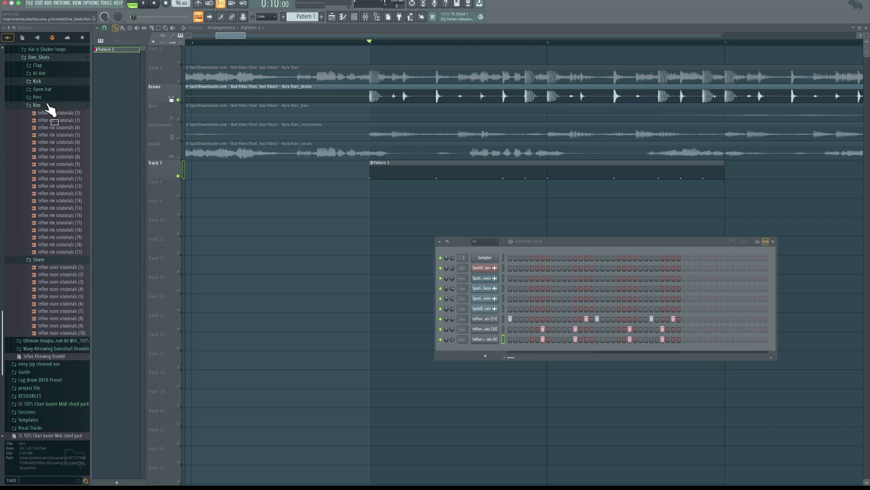
left_click(48, 105)
left_click(53, 180)
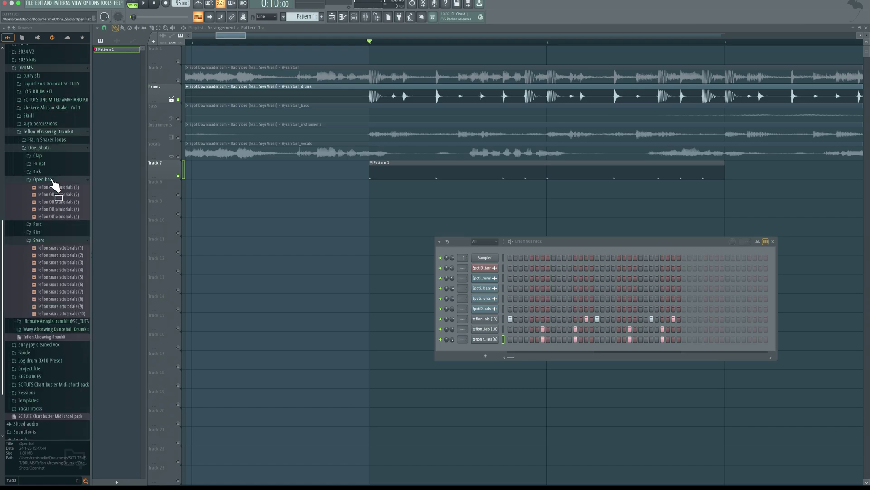
left_click(55, 187)
left_click_drag(54, 192, 535, 352)
Program two hits on the new hi-hat row, moving the second one a step later.
key("space")
left_click(526, 349)
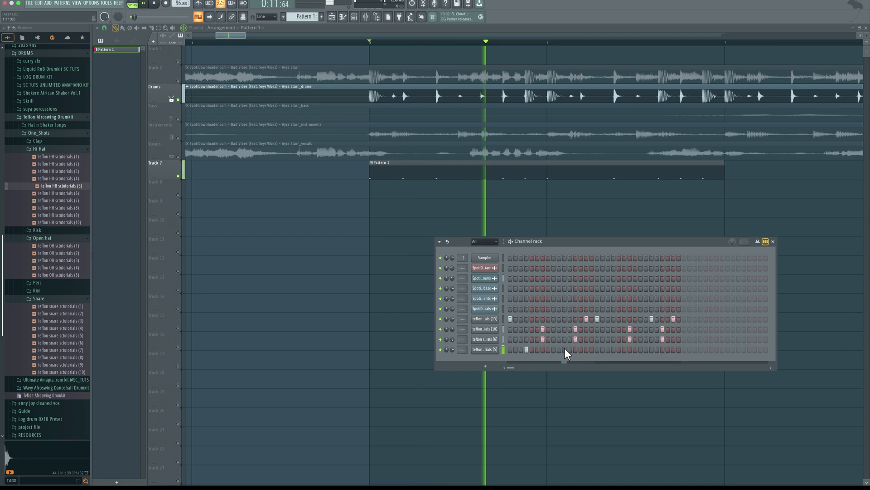
left_click(608, 350)
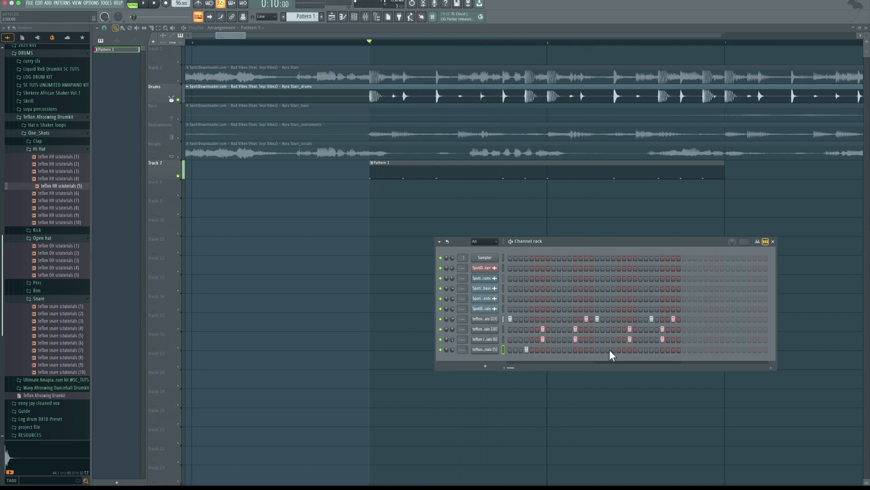
key("space")
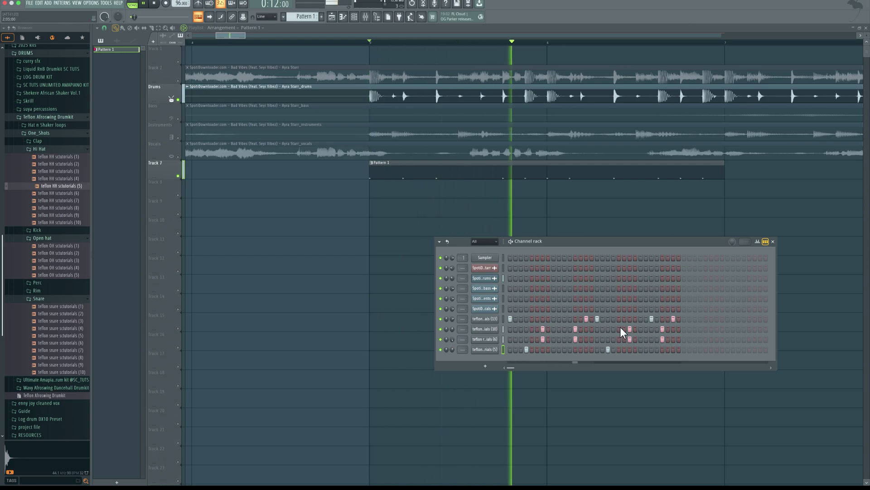
left_click(608, 349)
left_click(613, 349)
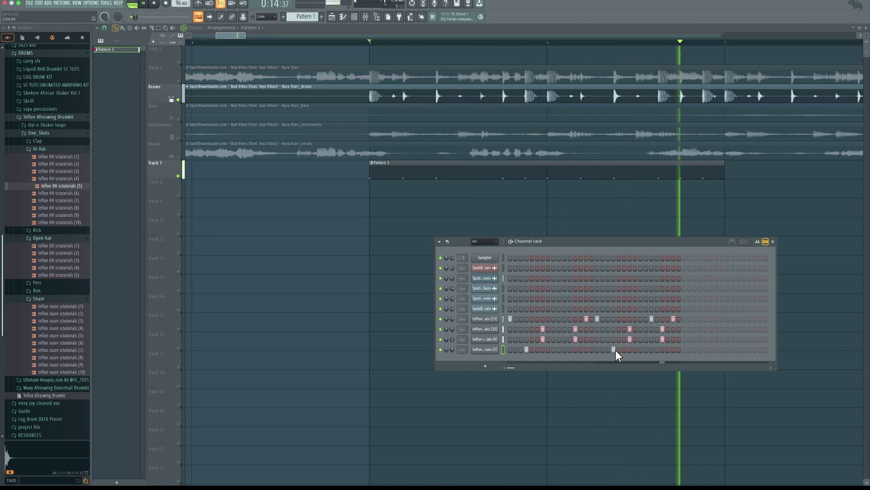
Preview hi-hat samples (6) to (9) and add teflon HH sctutorials (9) as a new channel.
left_click_drag(58, 193, 59, 194)
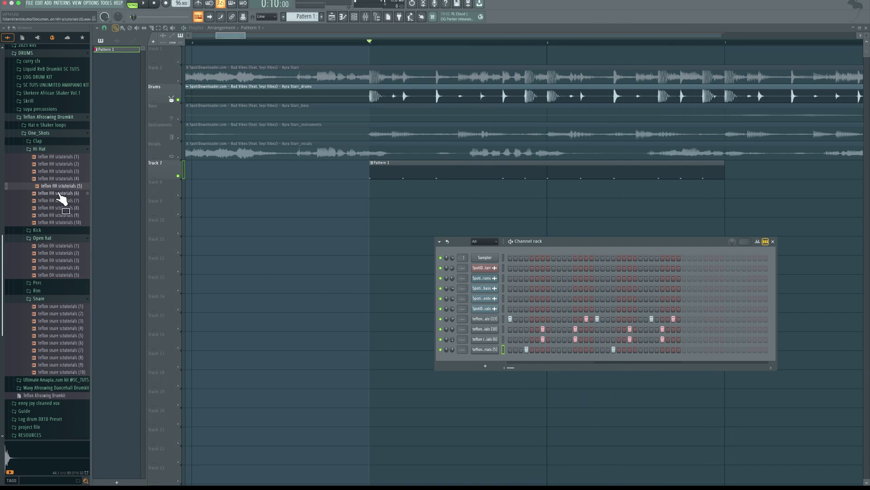
left_click(57, 195)
left_click(59, 202)
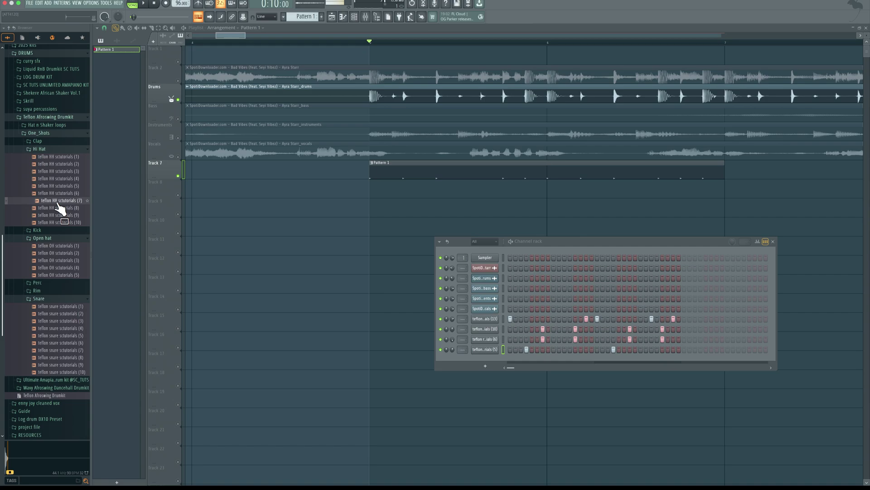
left_click(58, 207)
left_click(54, 216)
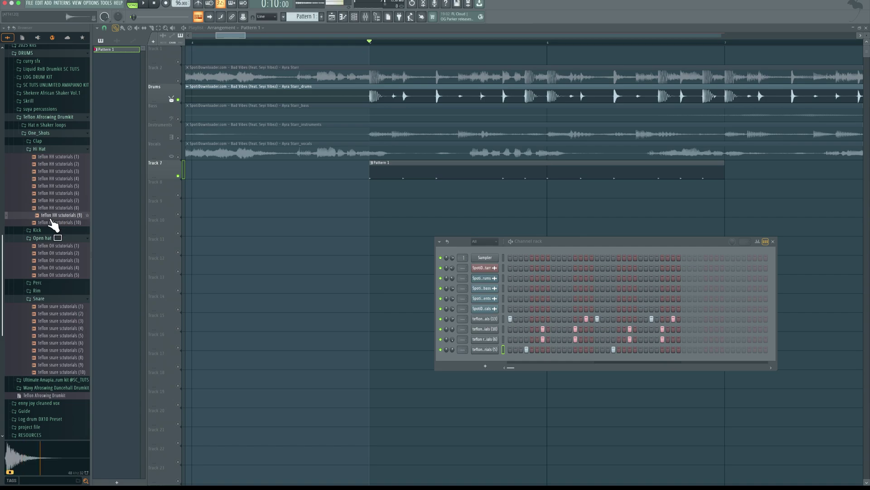
left_click_drag(53, 221, 478, 360)
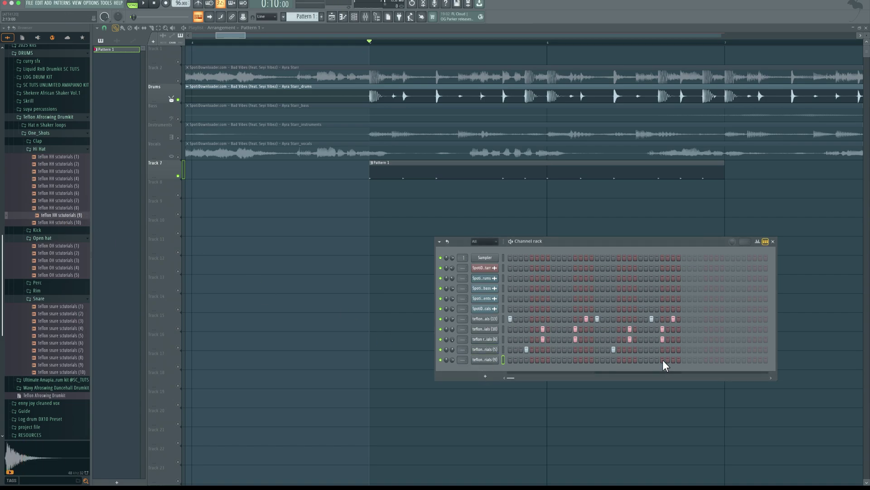
Show the new hi-hat channel's notes in the piano roll, moved aside from the drum channels.
right_click(498, 360)
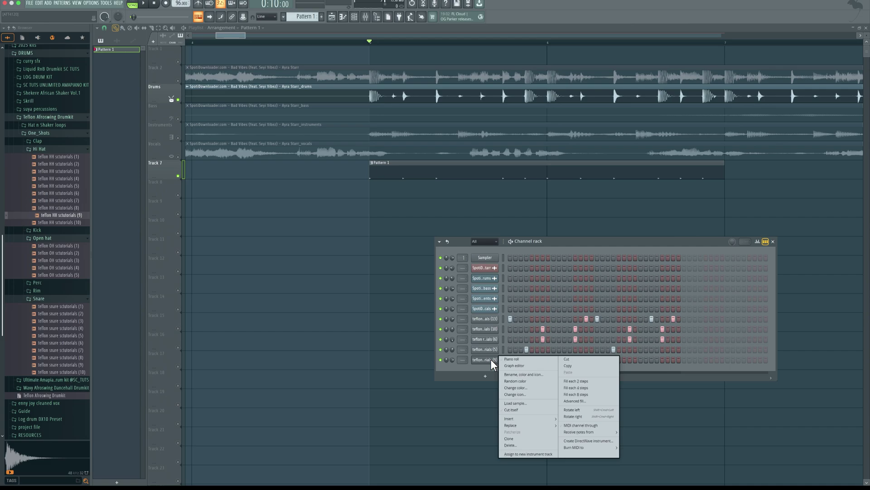
left_click(507, 362)
key("space")
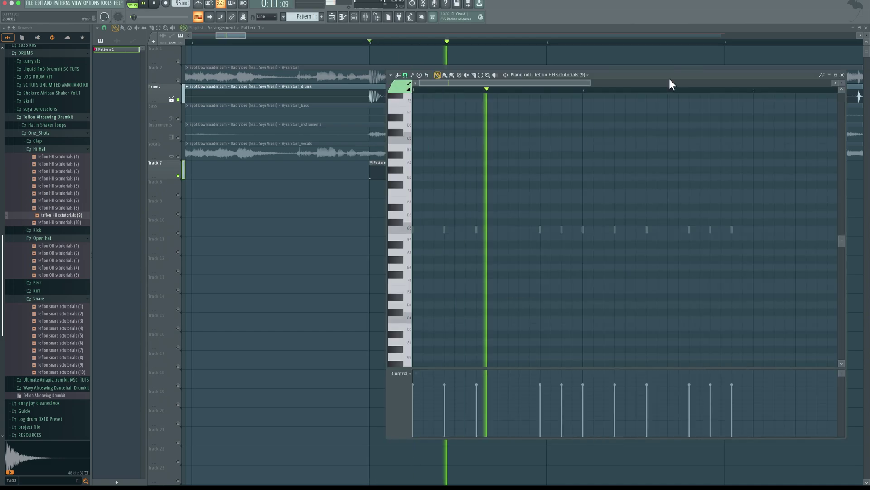
left_click_drag(669, 77, 441, 106)
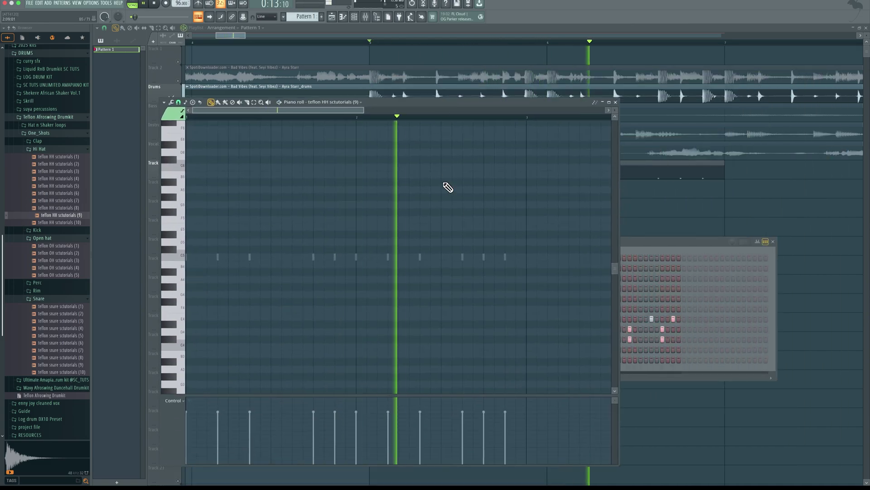
key("space")
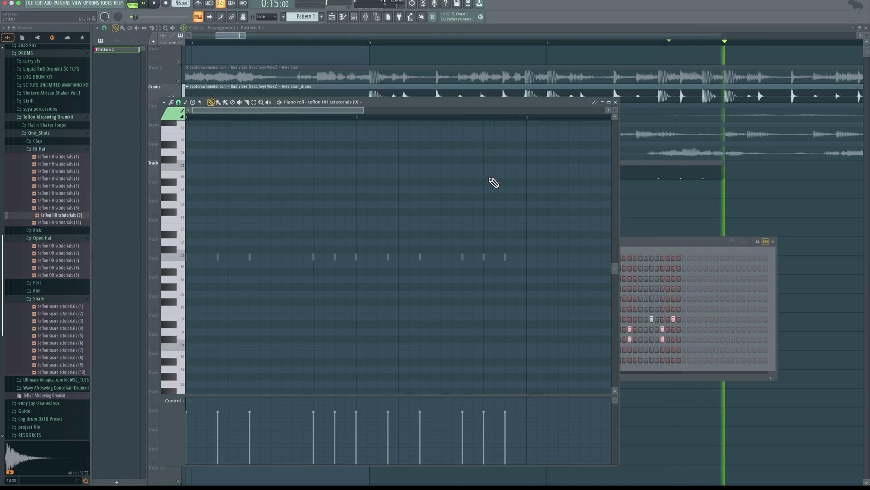
Move the last hi-hat note down to C5 and select it.
left_click_drag(506, 257, 508, 250)
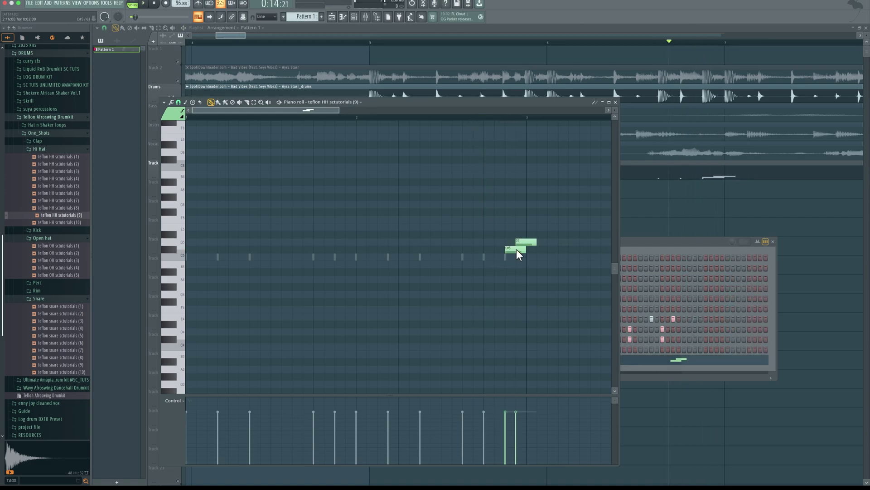
right_click(522, 250)
left_click(510, 256)
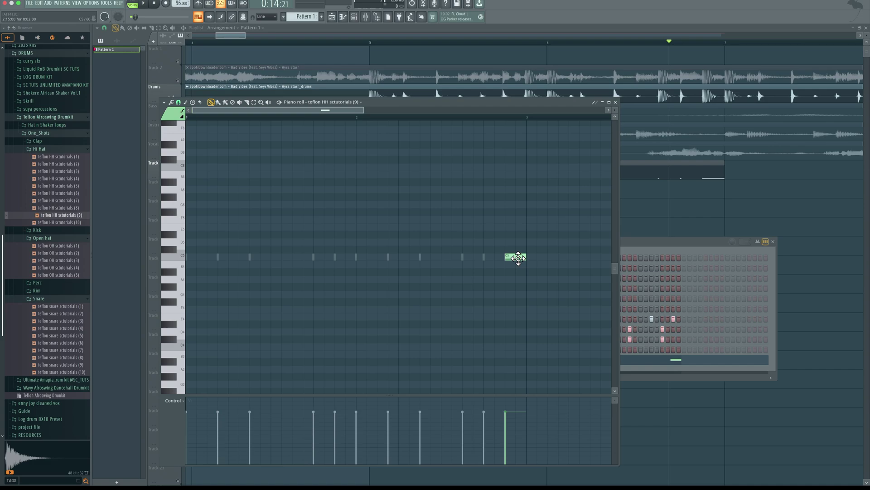
left_click_drag(514, 239, 508, 260)
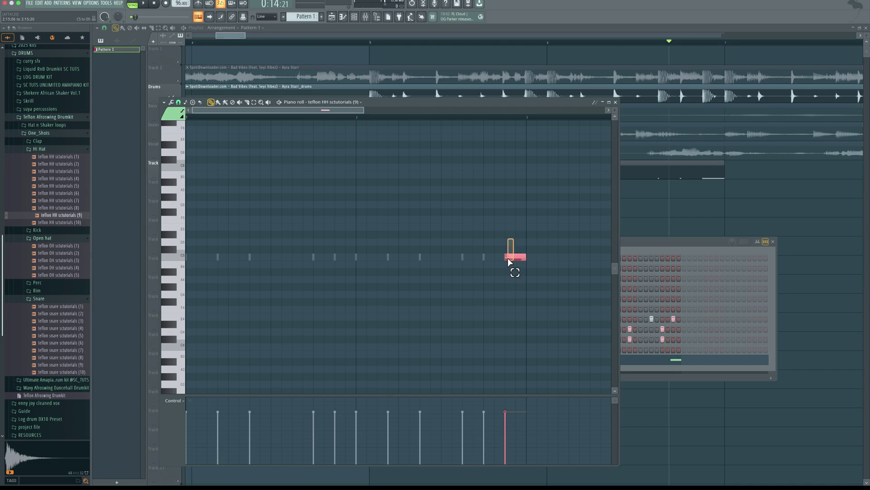
Chop the selected C5 note into about ten fast slices with Tools > Chop.
left_click(164, 102)
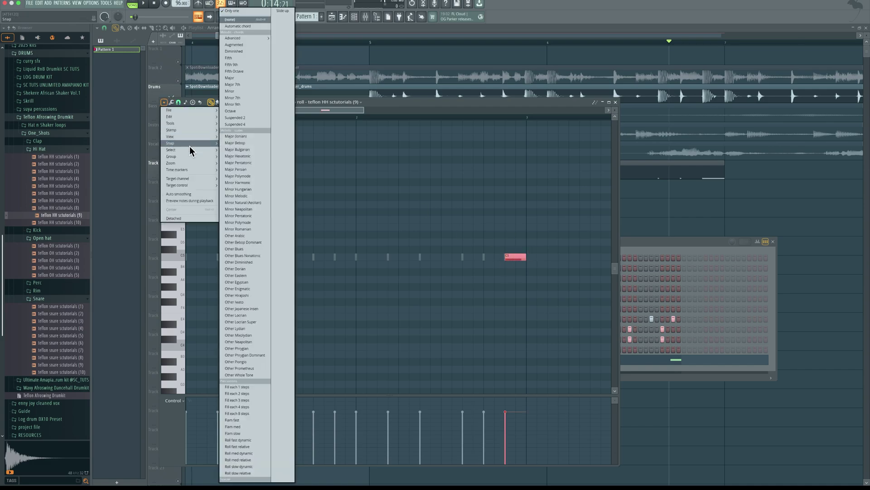
mouse_move(189, 124)
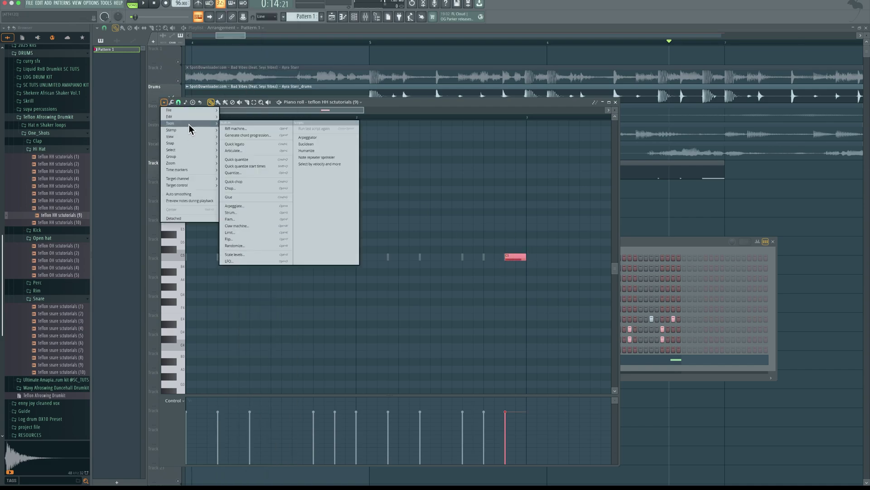
left_click(255, 188)
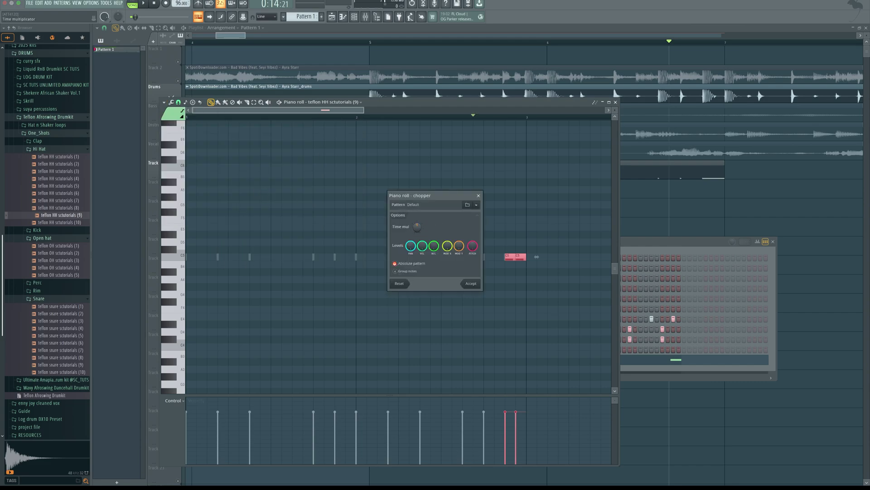
left_click_drag(417, 227, 537, 256)
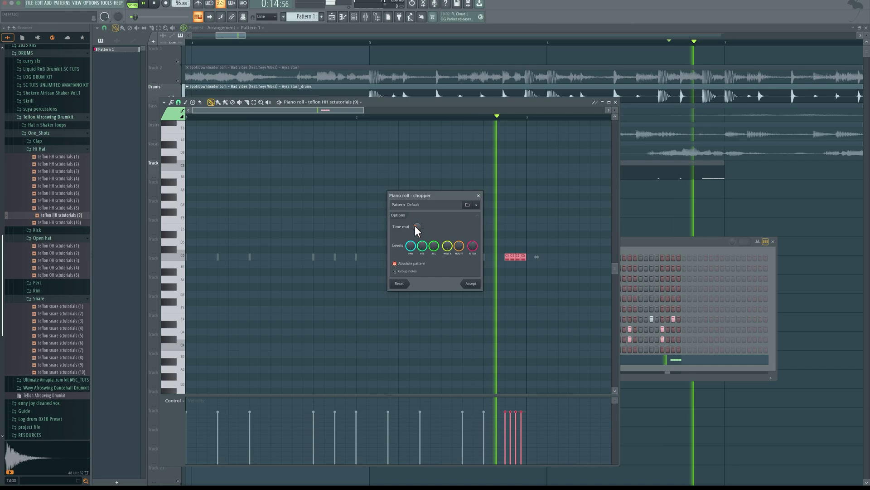
left_click_drag(415, 226, 415, 218)
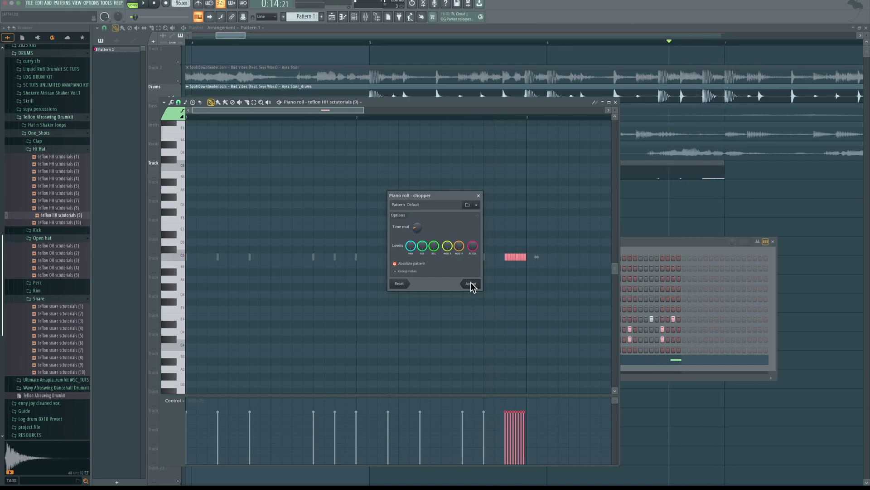
left_click(471, 284)
Reopen the hi-hat piano roll, play back the roll, then close the piano roll.
left_click(615, 102)
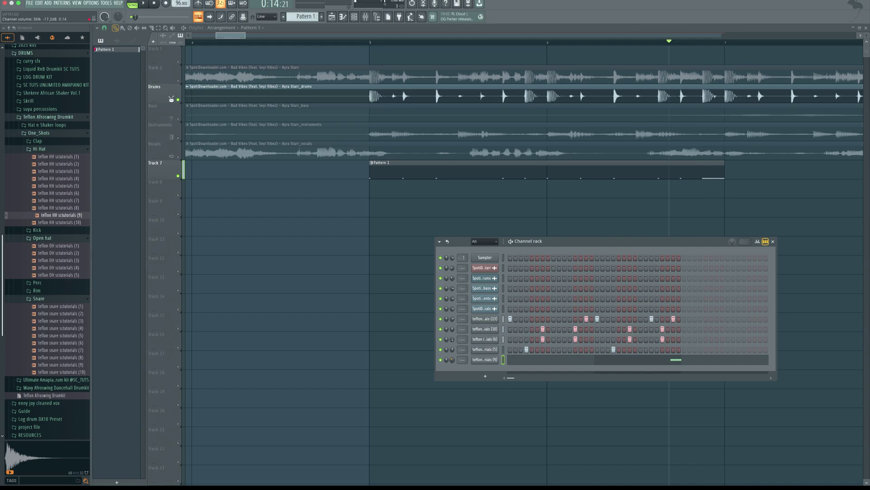
left_click(592, 361)
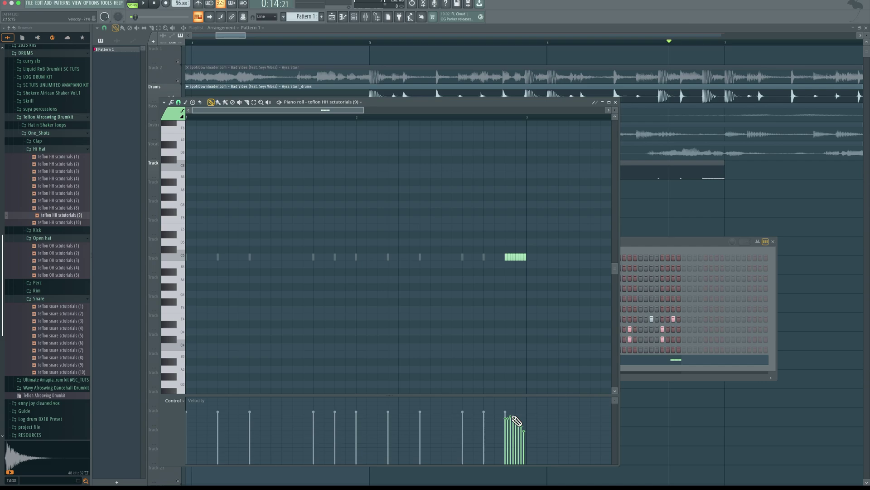
key("space")
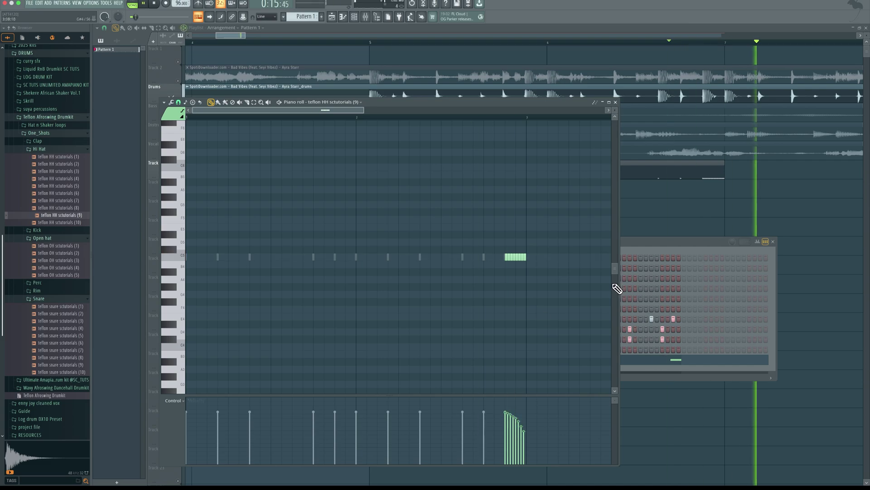
left_click(615, 103)
key("space")
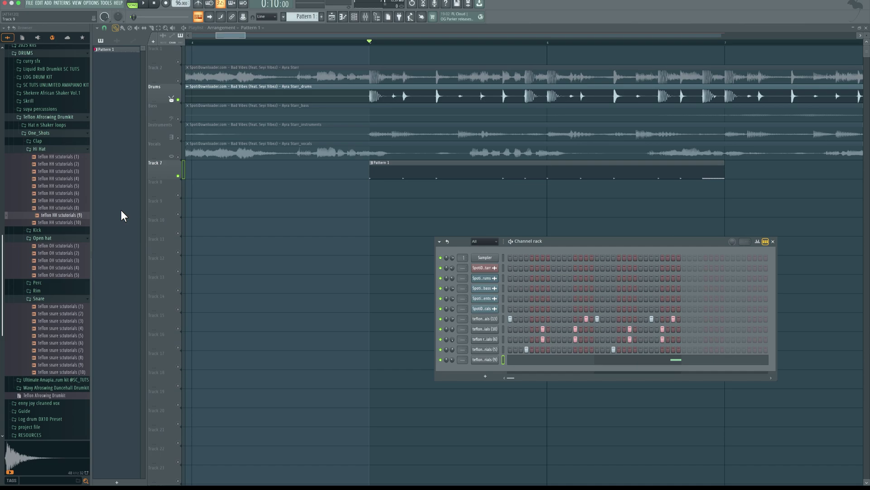
Drag hi-hat samples (9) and (10) from the Browser toward the playlist.
left_click_drag(60, 215, 71, 180)
scroll(81, 267, "down", 3)
left_click_drag(77, 218, 88, 237)
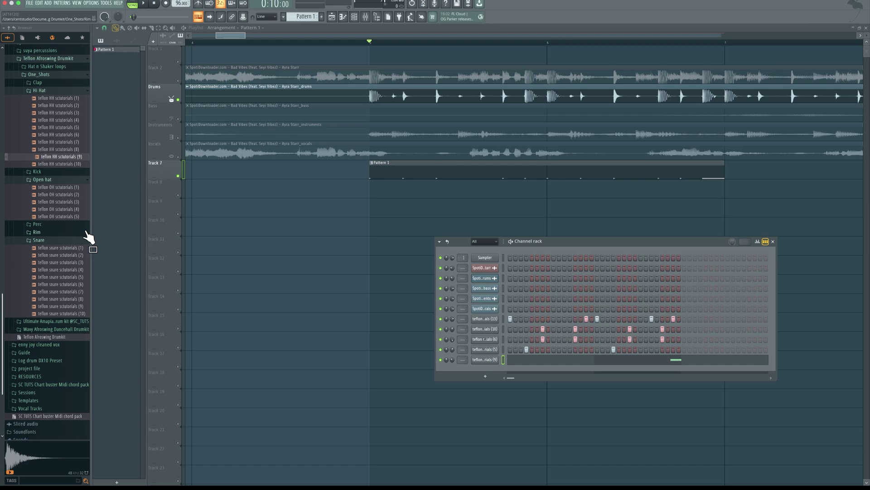
left_click_drag(72, 199, 430, 326)
left_click_drag(45, 164, 47, 164)
scroll(45, 136, "up", 7)
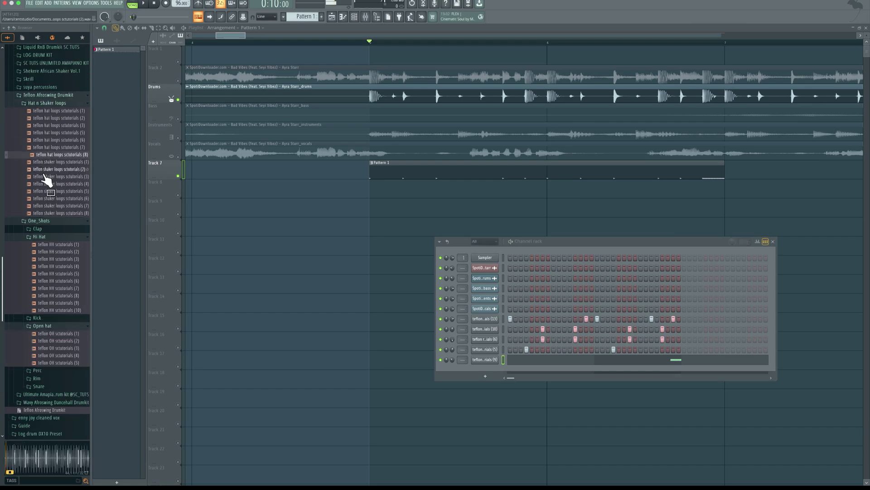
Preview shaker loops (1) to (7) and place shaker loop (8) on Track 8 at bar 5.
left_click(55, 162)
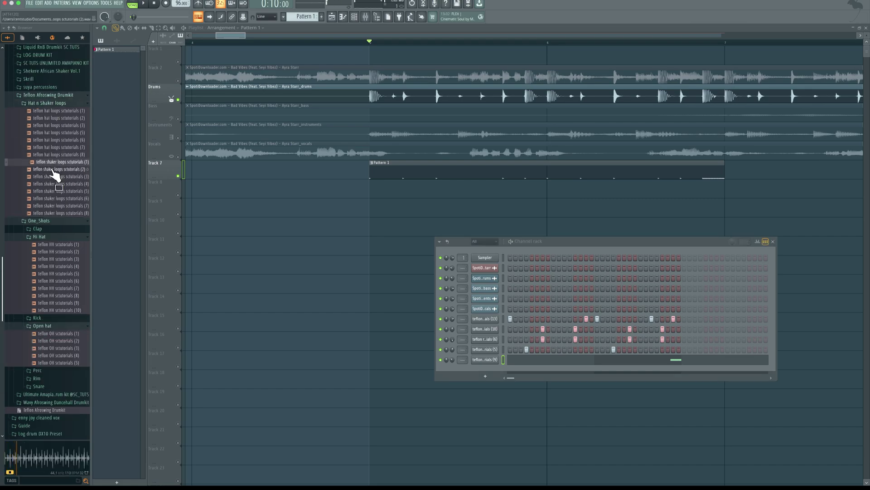
left_click(53, 169)
left_click(55, 176)
left_click(55, 184)
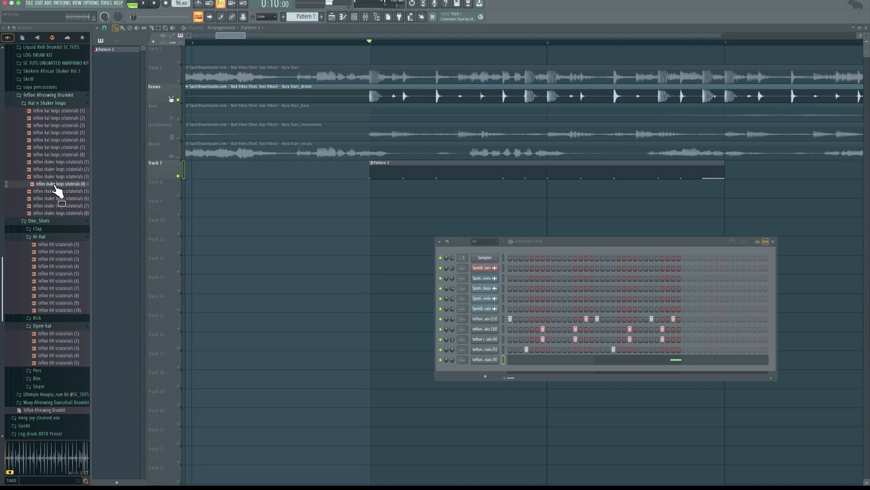
left_click(55, 191)
left_click(55, 198)
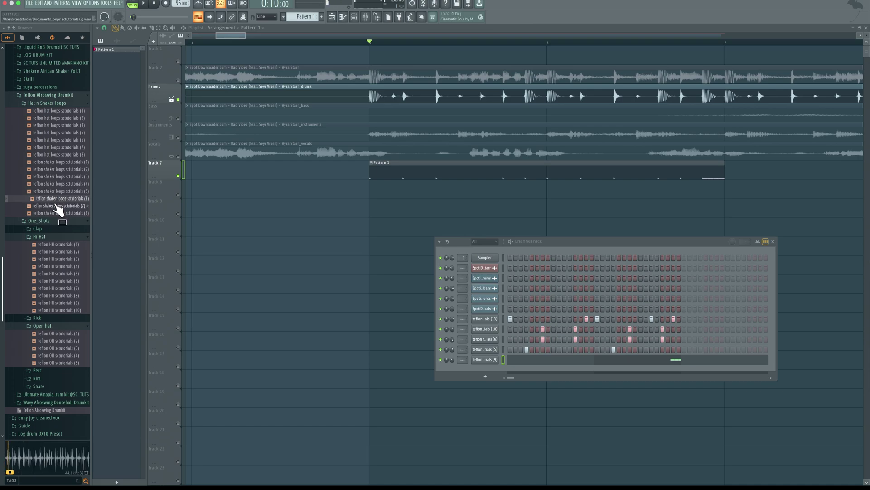
left_click(55, 206)
left_click_drag(57, 212, 388, 188)
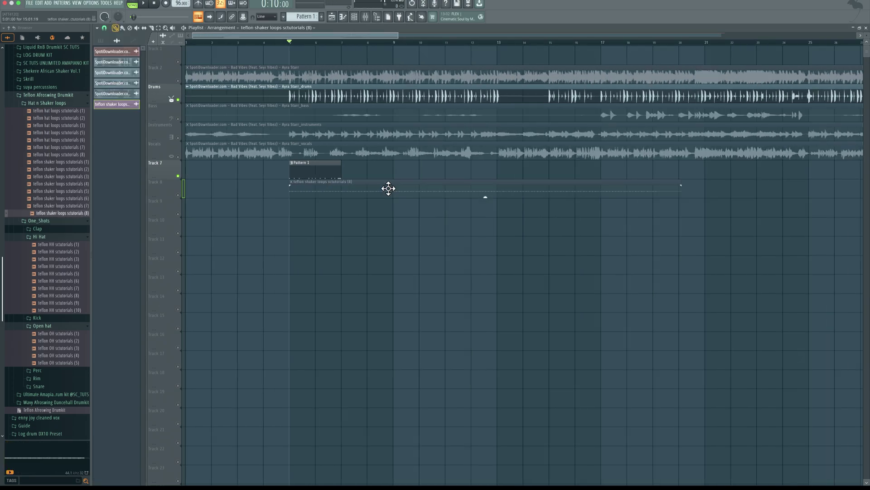
Unmute Track 8 and set the shaker clip's time stretching to Stretch mode.
left_click(178, 194)
left_click_drag(712, 215, 337, 193)
double_click(326, 186)
left_click_drag(273, 127, 273, 116)
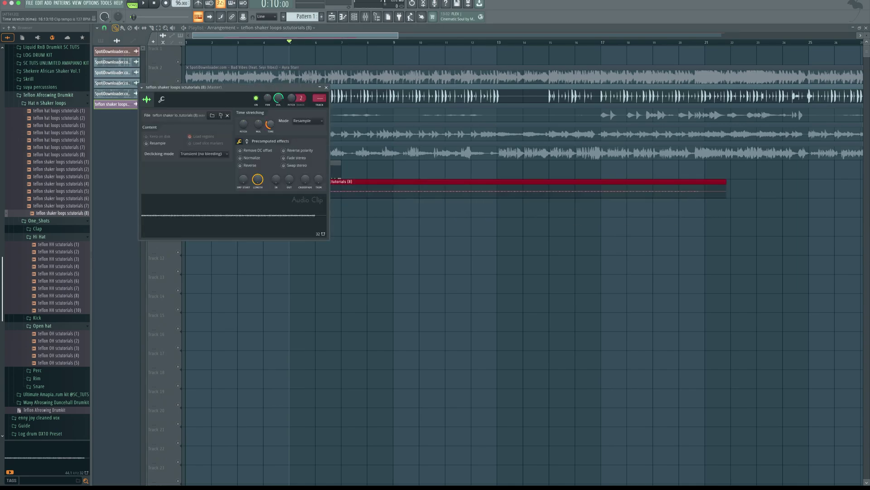
left_click(300, 122)
left_click(299, 137)
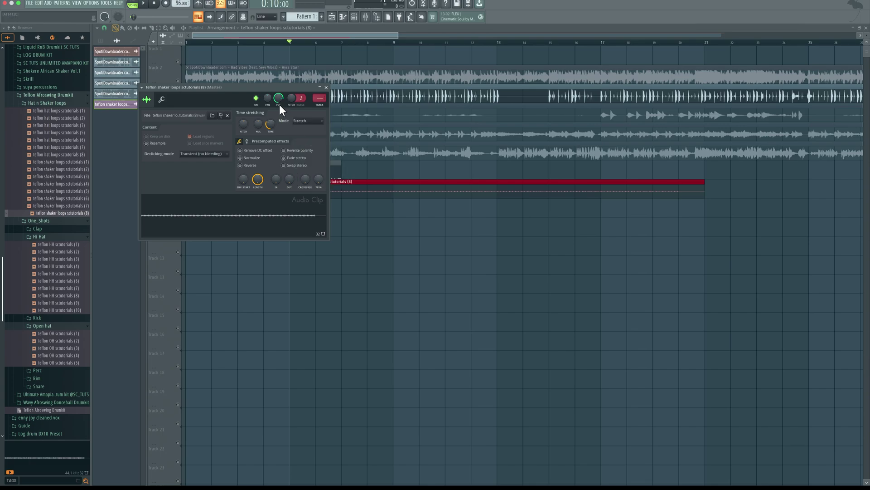
left_click_drag(282, 87, 529, 238)
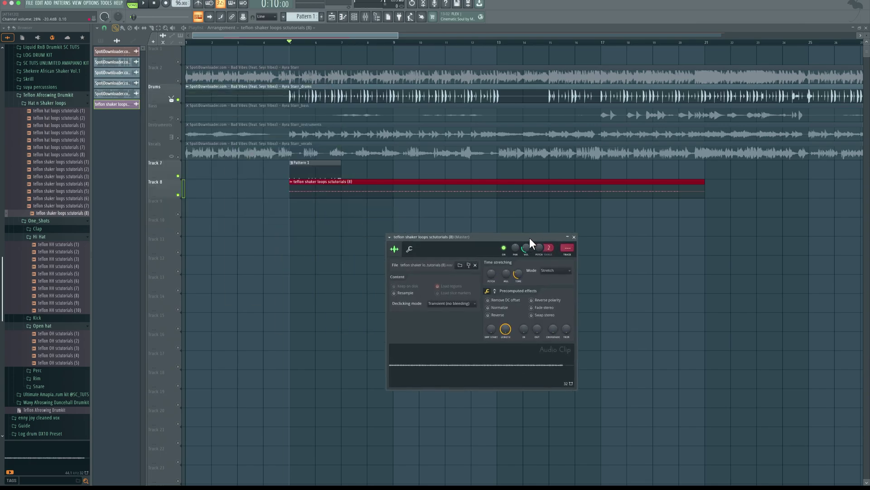
Audition the stretched shaker clip against the arrangement.
key("space")
key("space")
left_click(184, 103)
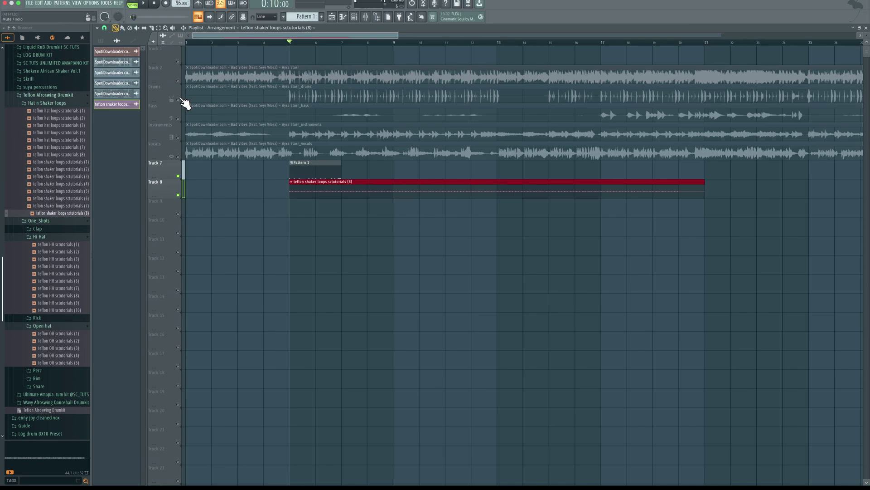
key("space")
scroll(242, 176, "up", 3)
scroll(418, 223, "down", 6)
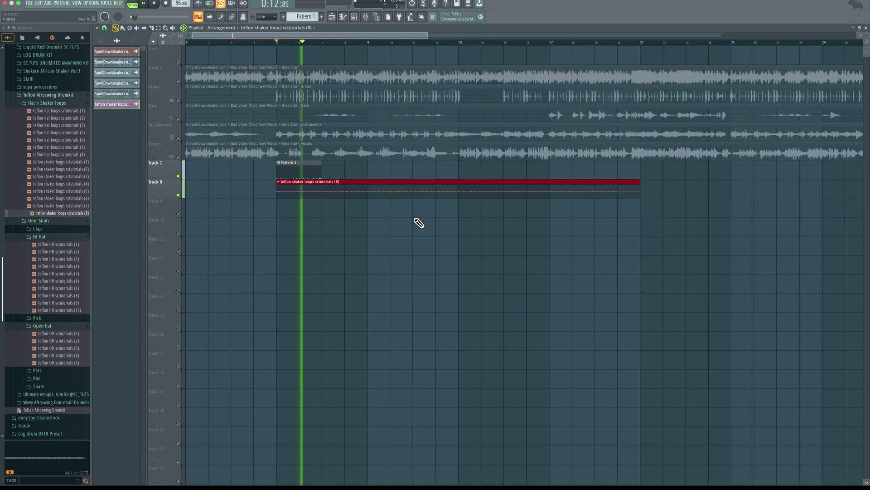
key("space")
Stretch the shaker slightly longer, then trim the clip to end at bar 7.
double_click(390, 194)
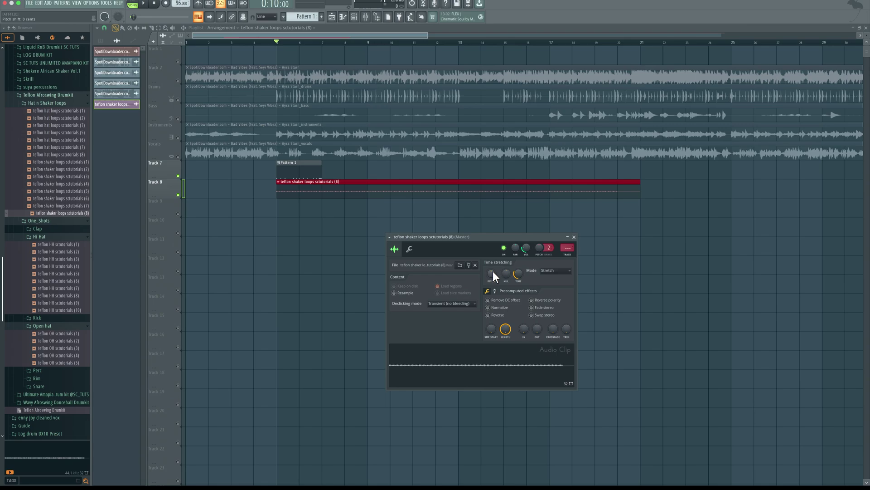
left_click_drag(517, 273, 516, 265)
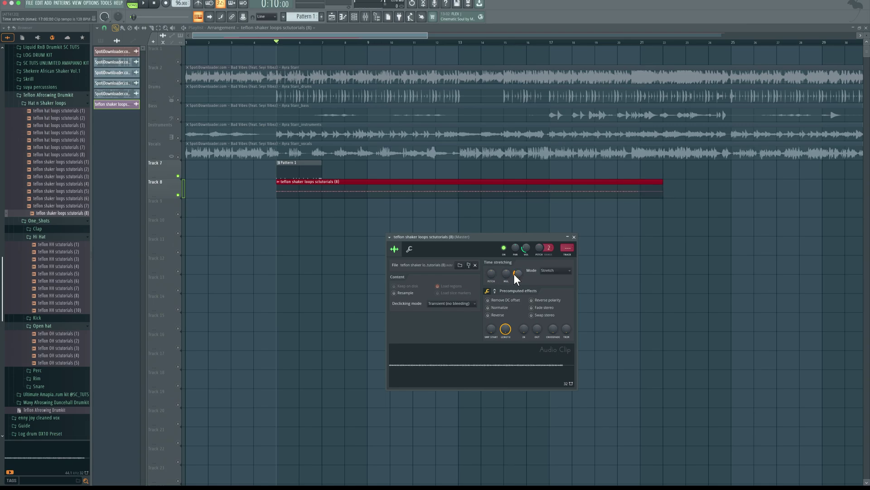
key("space")
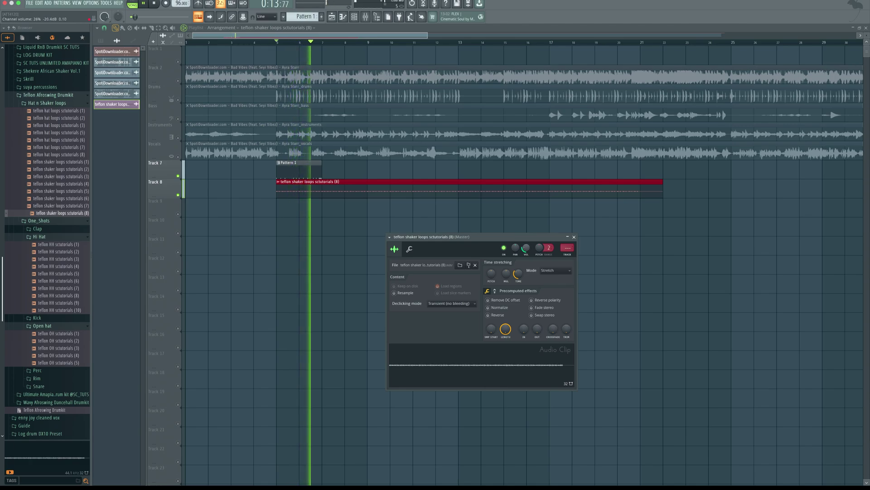
key("space")
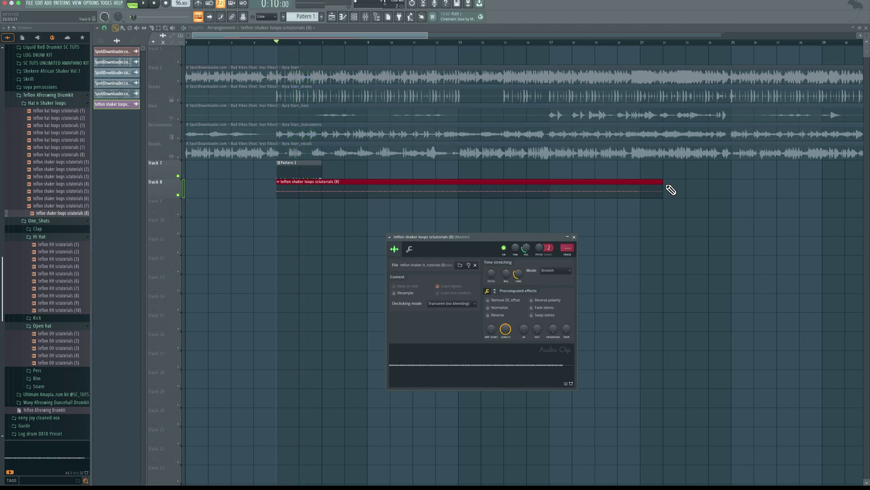
key("Escape")
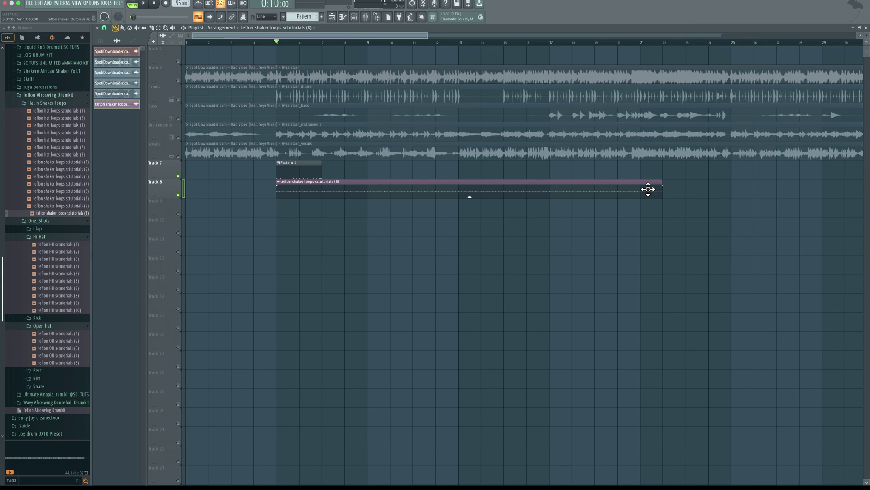
left_click(656, 185)
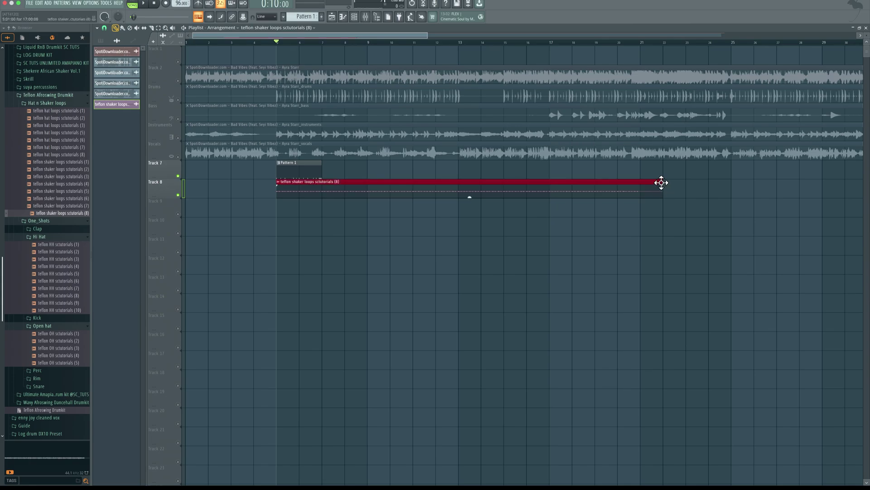
left_click_drag(662, 181, 316, 188)
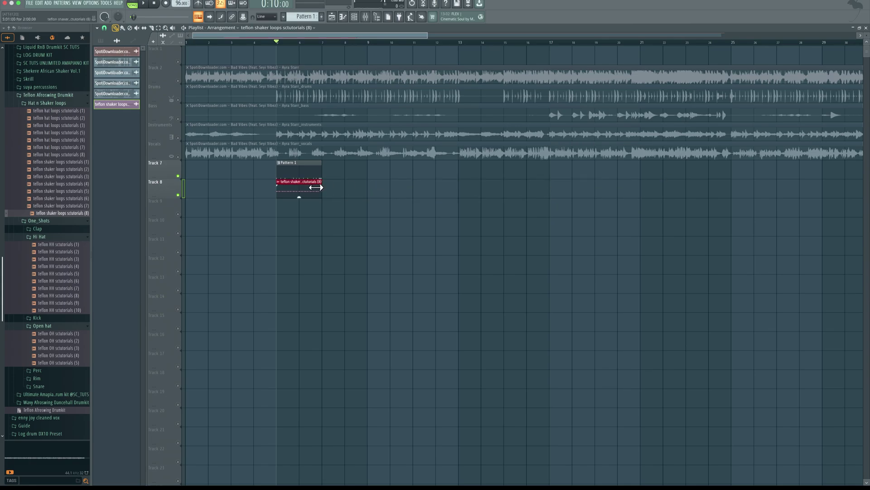
Place shaker loop (2) on Track 9 at bar 5 and audition it.
left_click(57, 170)
left_click_drag(62, 181, 278, 210)
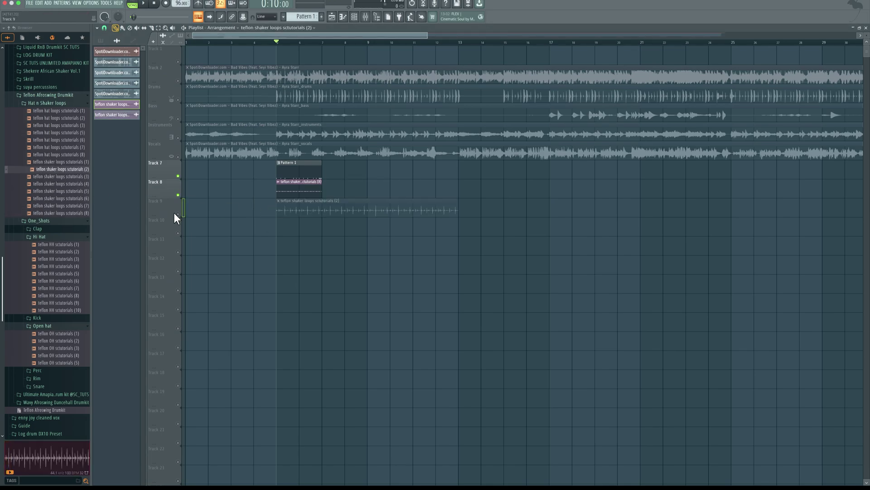
double_click(291, 208)
left_click_drag(244, 102, 536, 318)
key("space")
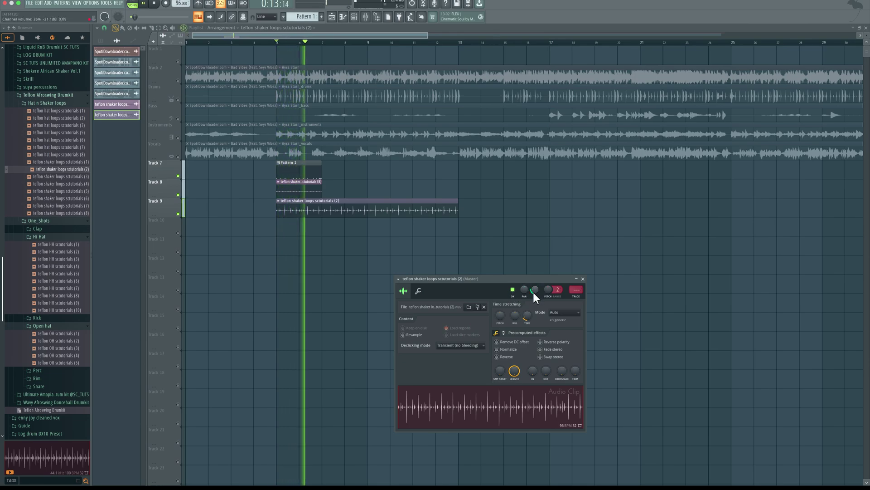
key("space")
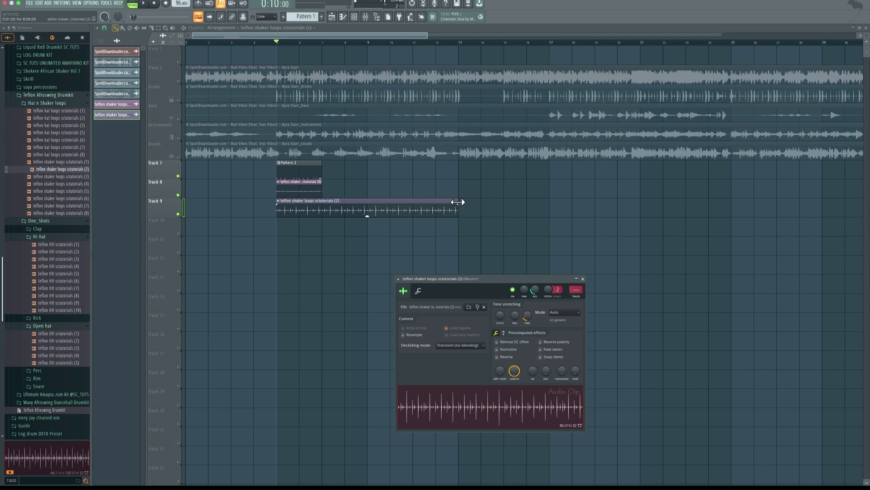
Trim the Track 9 shaker clip to end at bar 7 and play to check.
left_click_drag(457, 202, 323, 196)
key("space")
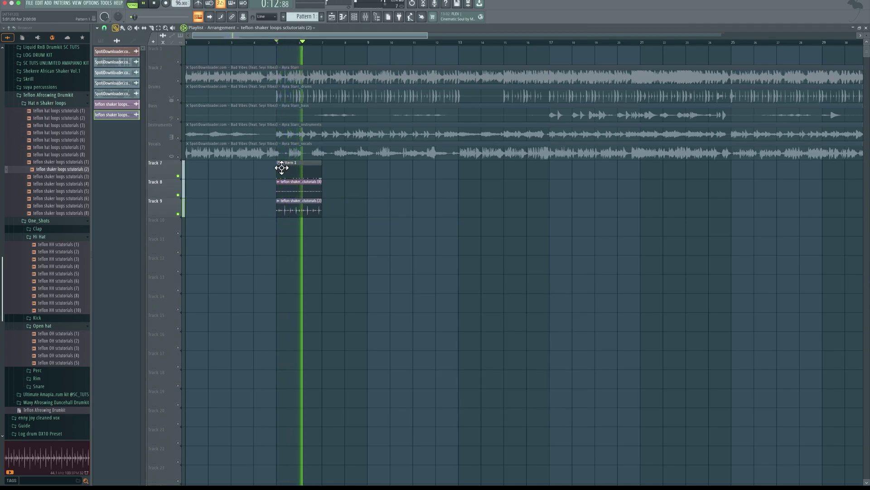
key("space")
Loop bars 5–7, solo Track 7, unmute Tracks 8 and 9, and show Pattern 1's channel rack.
left_click_drag(322, 42, 276, 42)
right_click(178, 176)
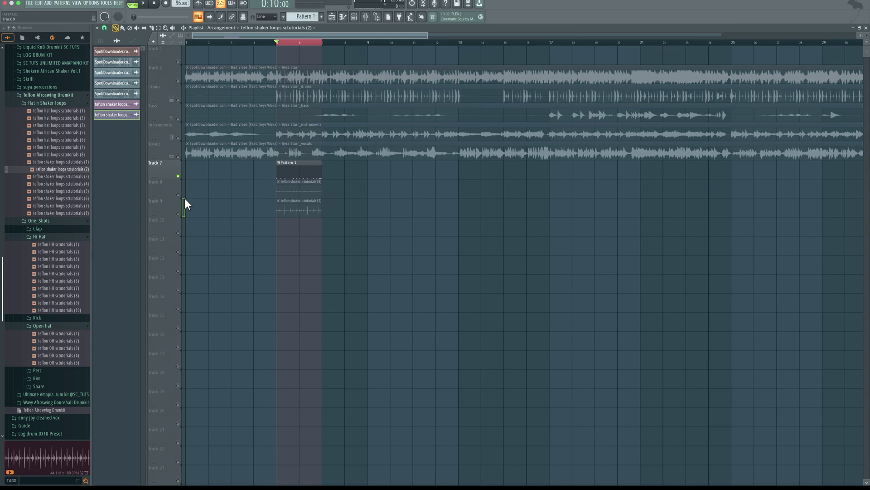
left_click(179, 196)
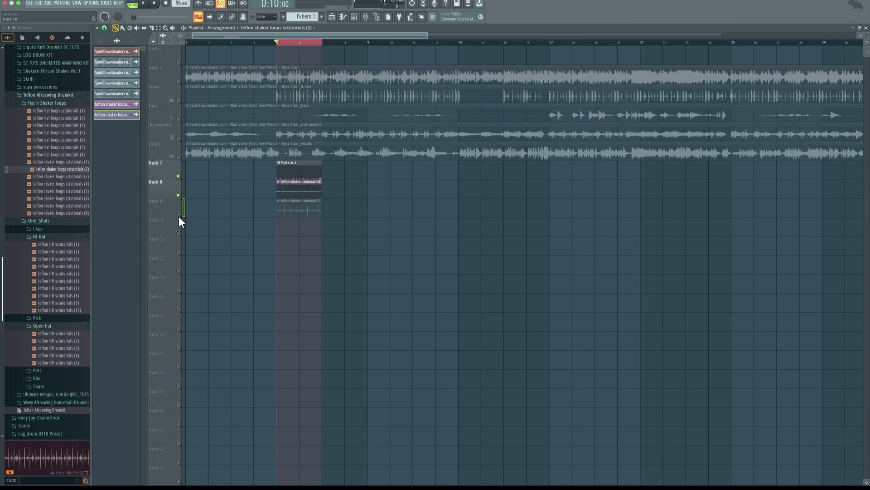
left_click(178, 214)
double_click(286, 170)
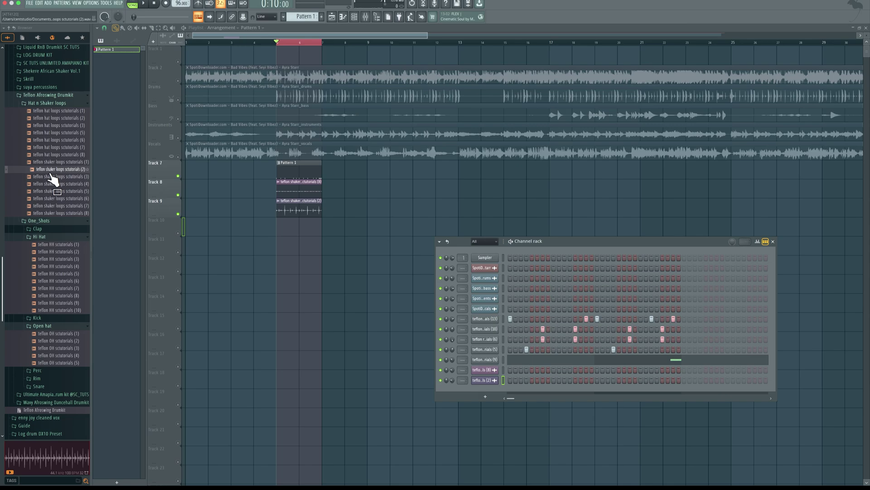
Audition Perc samples and add teflon percs sctutorials (4) as a new channel.
left_click(48, 238)
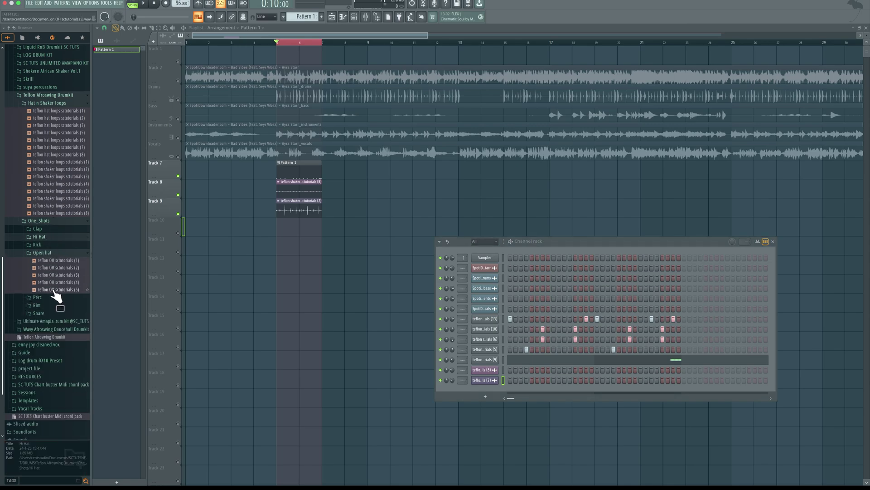
left_click(37, 297)
left_click(50, 326)
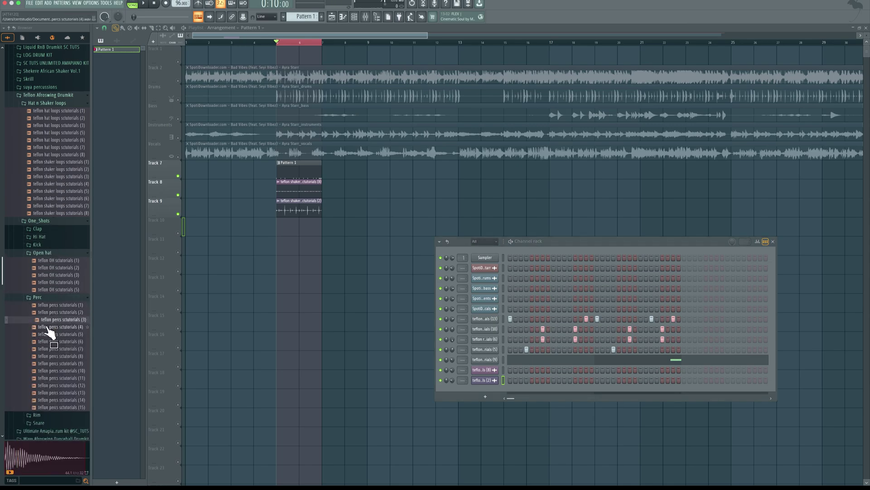
key("space")
key("space")
key("Up")
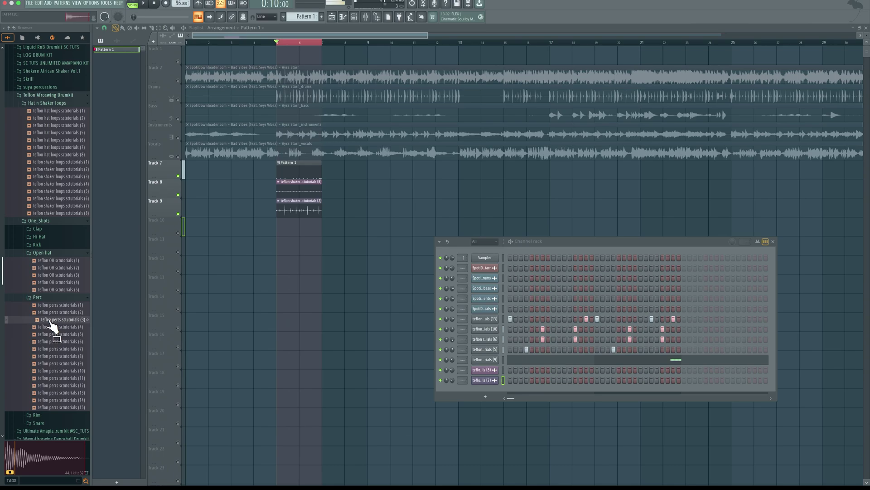
key("Down")
key("Down")
key("Down")
scroll(51, 327, "down", 3)
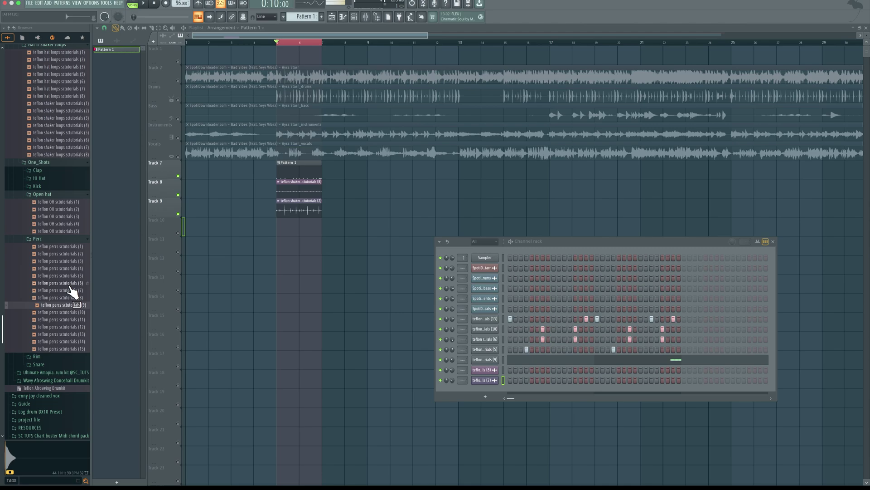
key("Up")
key("Up")
left_click_drag(474, 398, 438, 369)
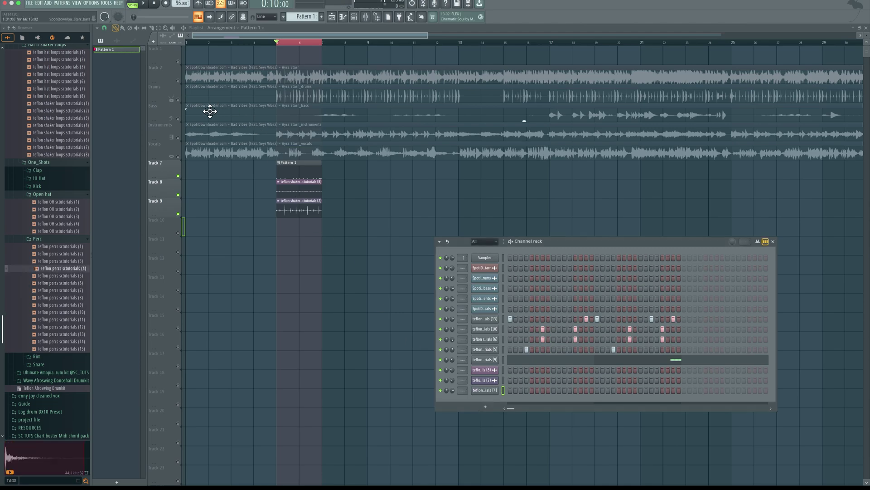
Solo and audition the Drums stem, then unmute Tracks 7, 8 and 9.
left_click(179, 100, "ctrl")
key("space")
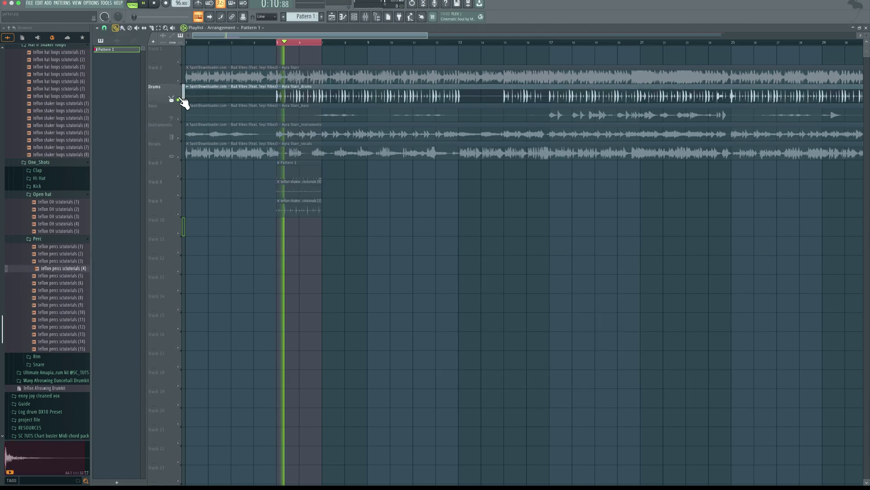
key("space")
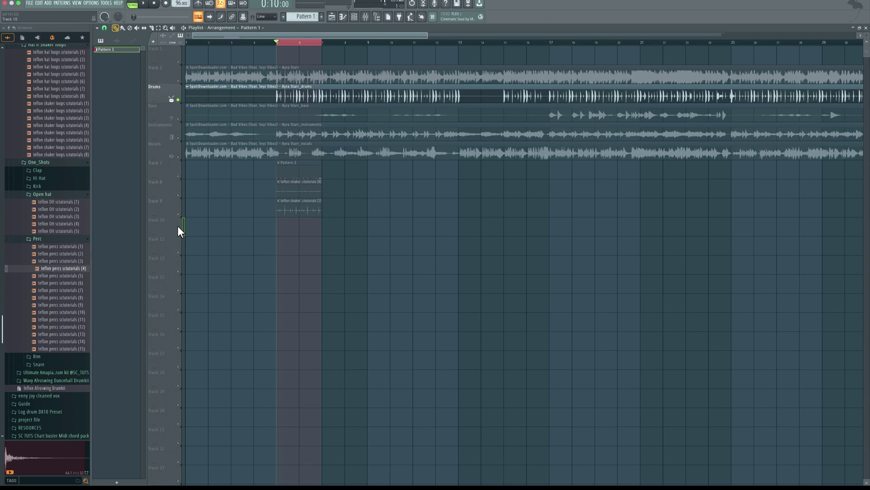
left_click(178, 214)
left_click(178, 195)
left_click(178, 175)
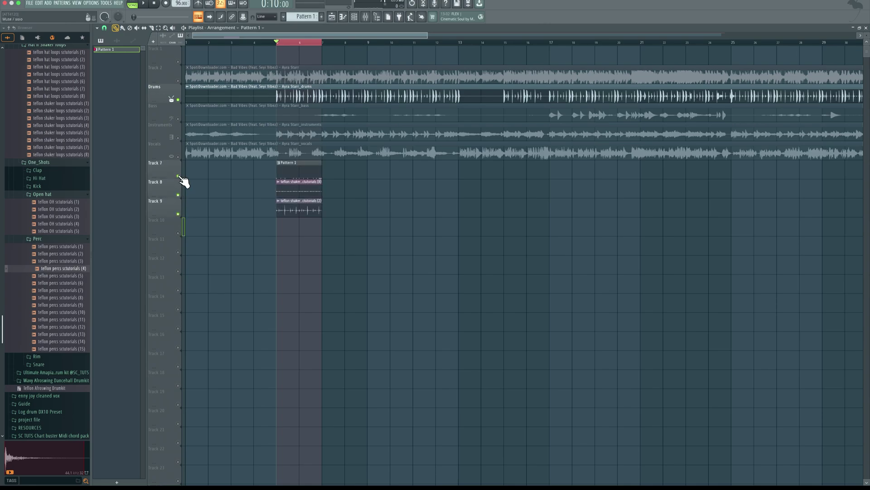
Mute the Drums stem and play the pattern from bar 5 with the channel rack open.
left_click(354, 17)
key("space")
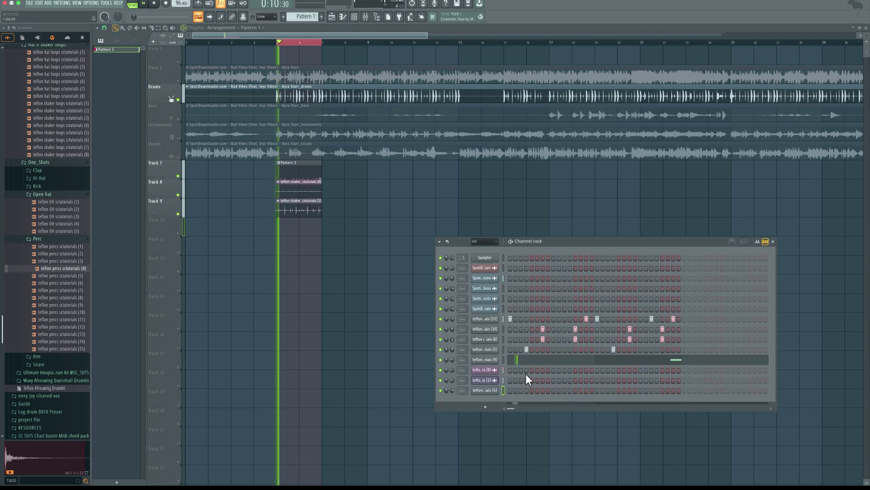
key("space")
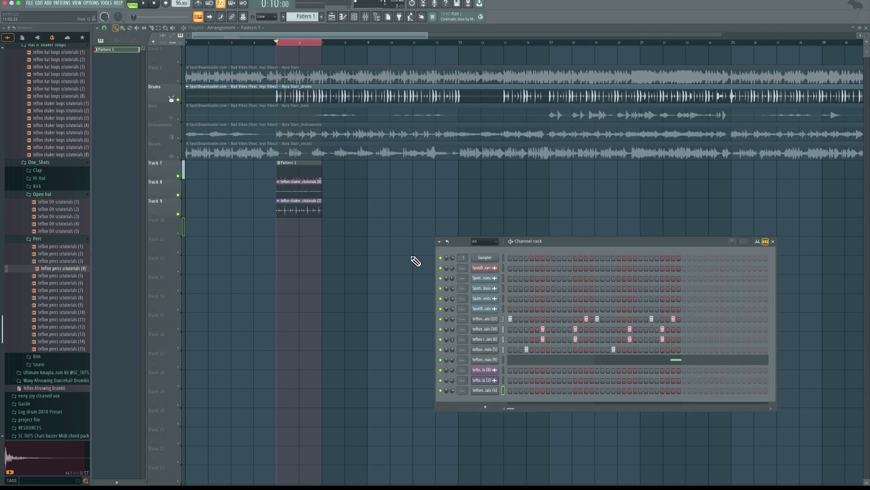
left_click(174, 96)
key("space")
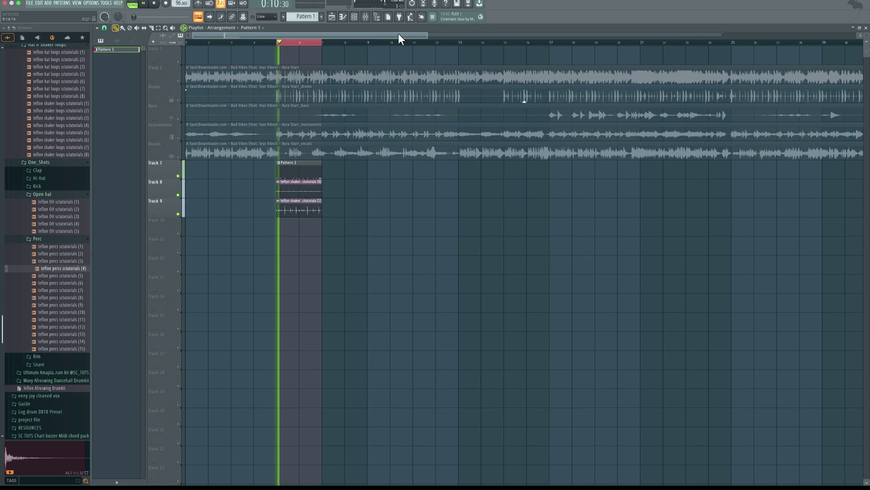
left_click(355, 18)
key("space")
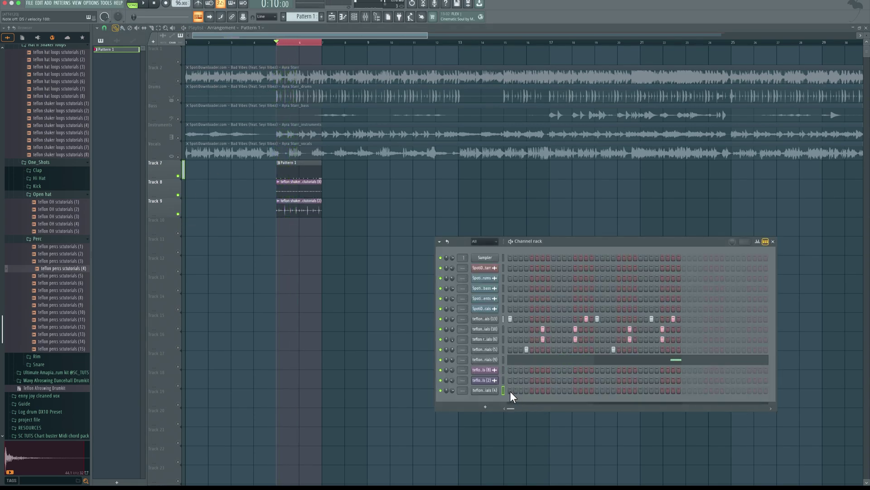
key("space")
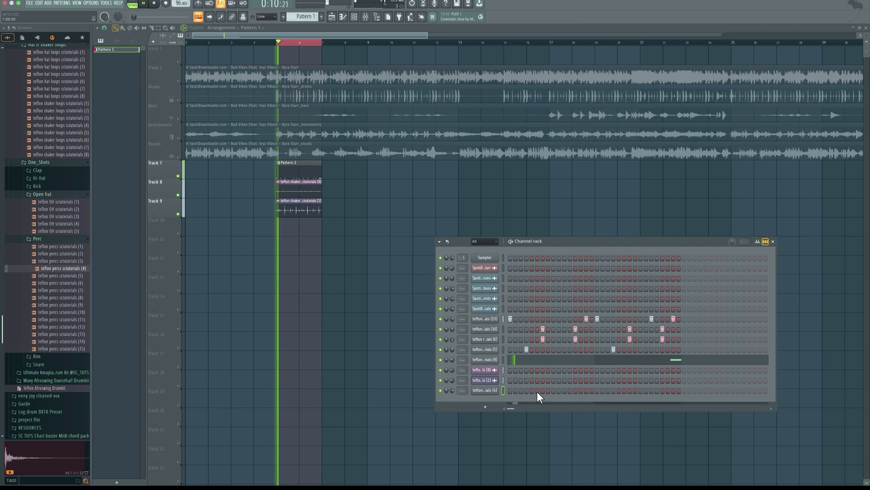
Program two perc hits in the teflon percs sctutorials (4) row.
left_click(560, 391)
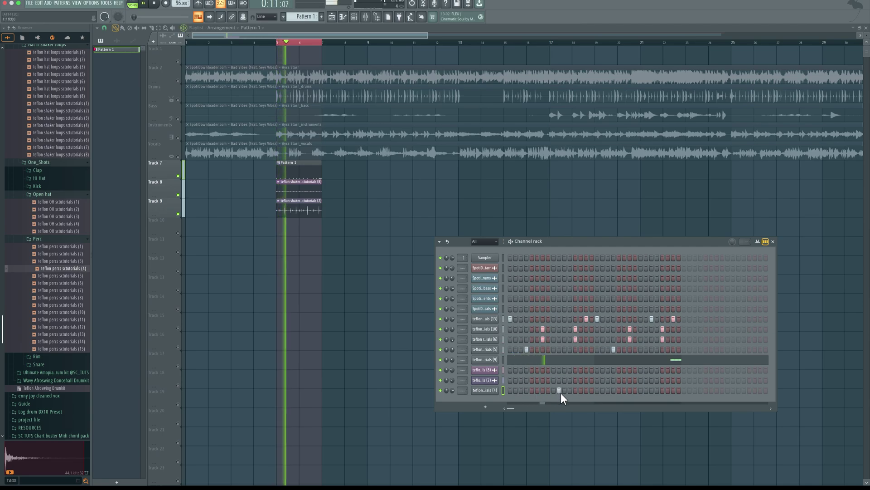
left_click(560, 390)
left_click(564, 390)
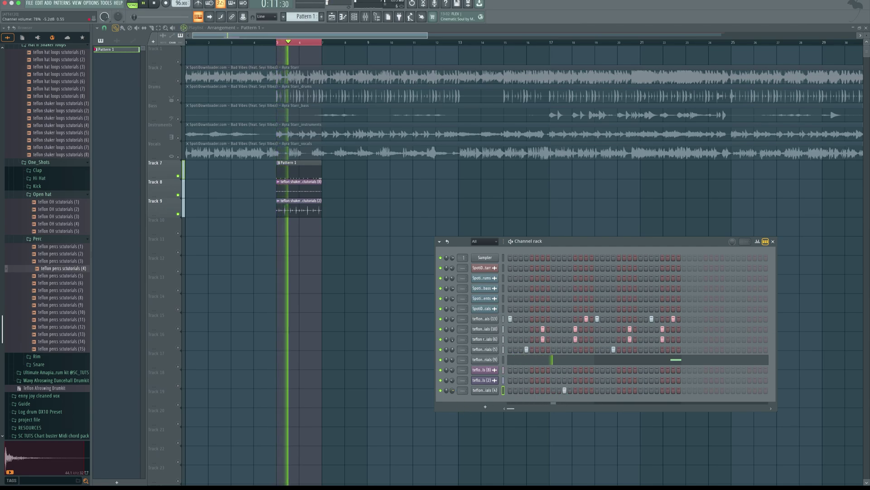
key("space")
left_click(484, 390)
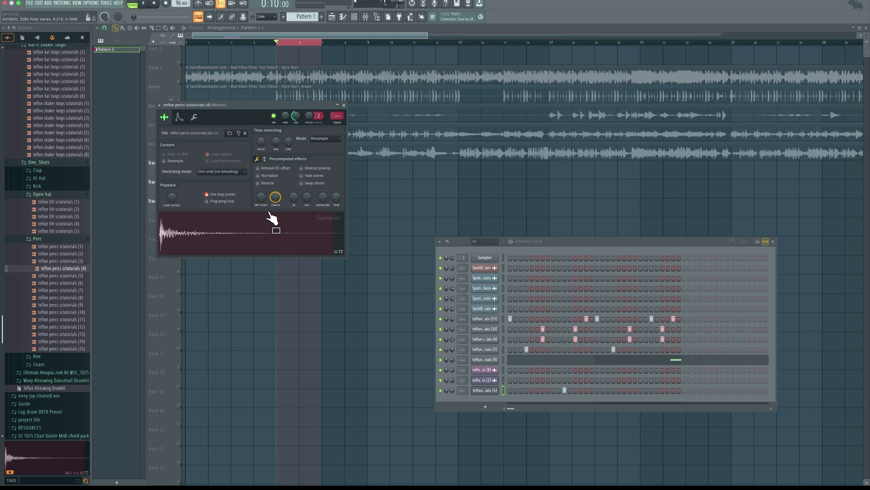
left_click(344, 105)
key("space")
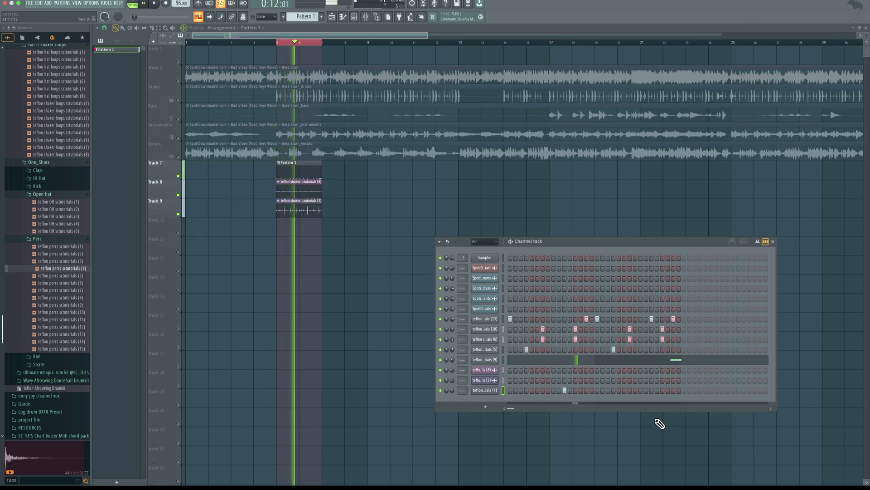
left_click(651, 390)
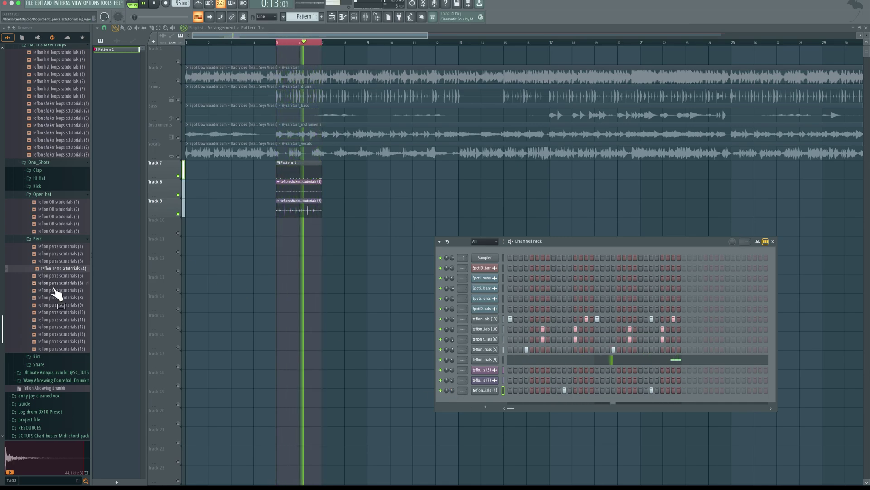
key("space")
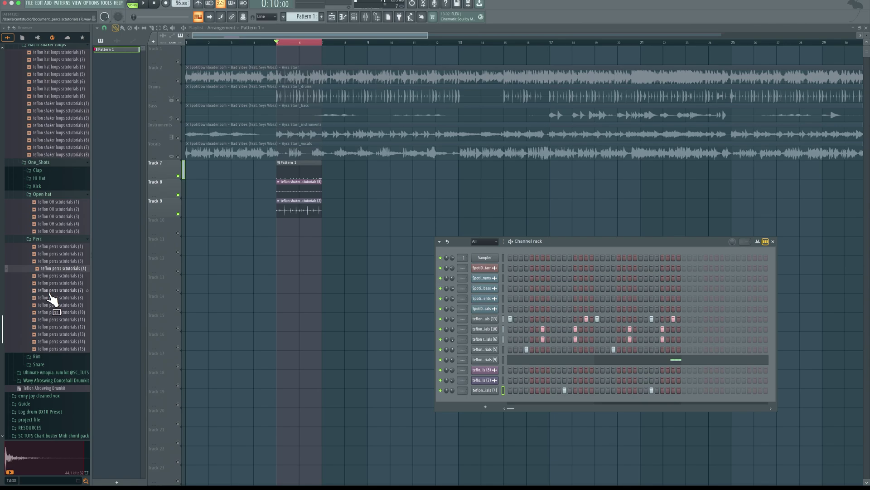
Audition perc samples (8) and (14) in the Browser.
left_click(55, 297)
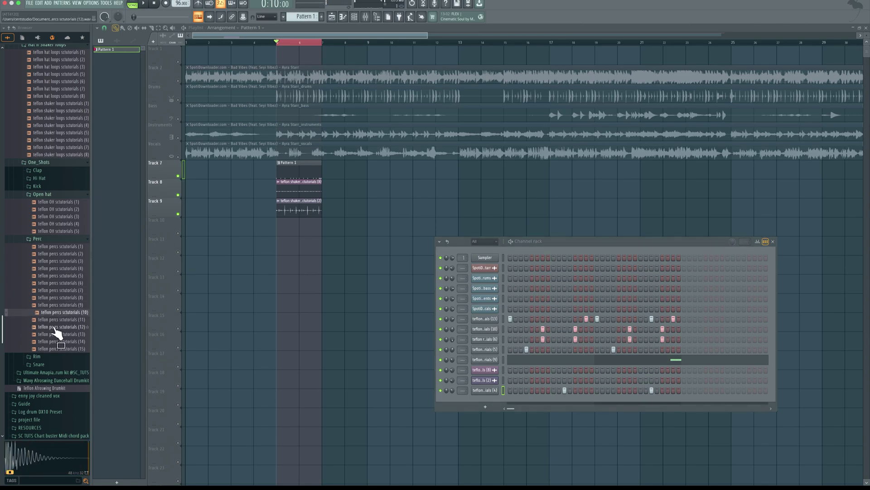
scroll(58, 336, "down", 2)
left_click(62, 313)
Add teflon percs sctutorials (14) as a new channel with one hit, then preview open hat OH (3).
left_click_drag(62, 320, 487, 406)
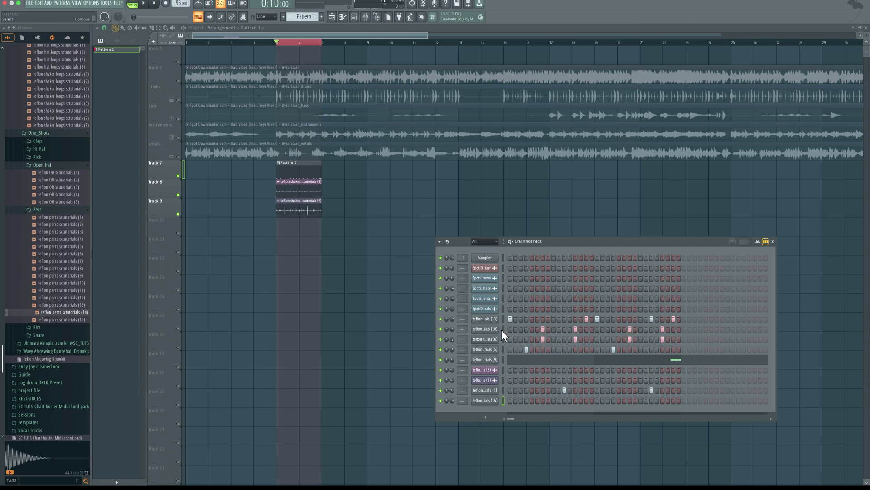
key("space")
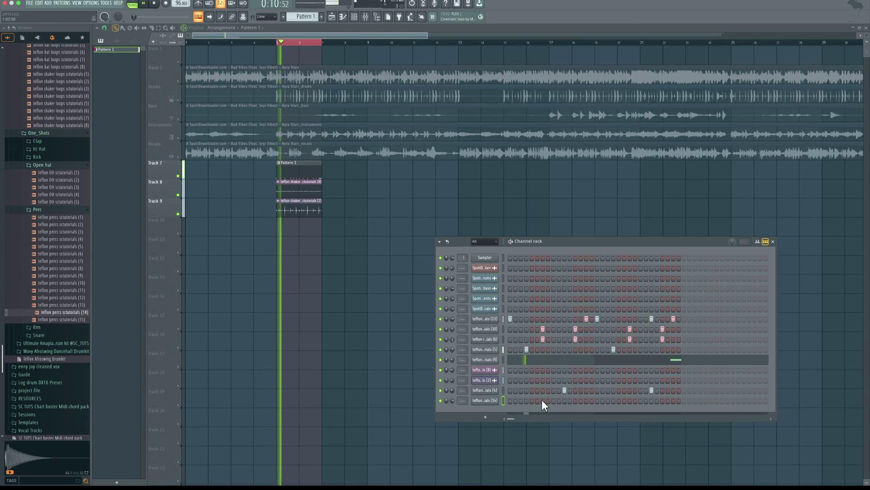
left_click(543, 400)
key("space")
key("space")
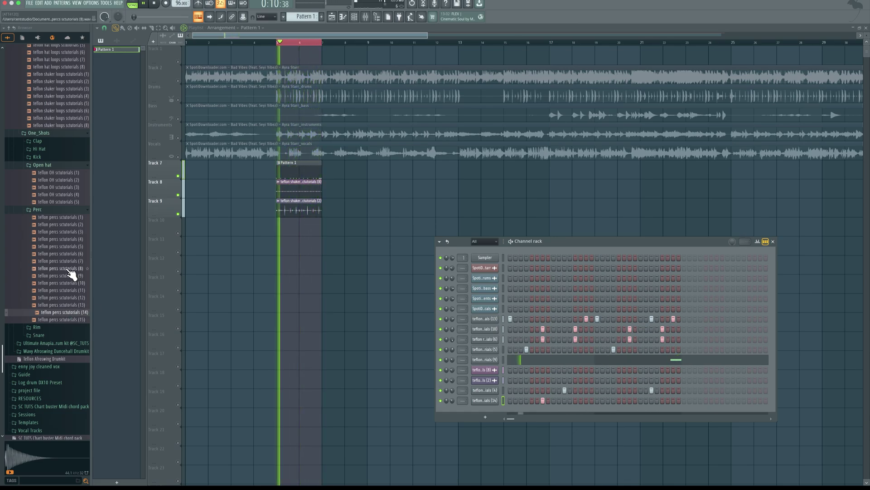
left_click(51, 187)
key("space")
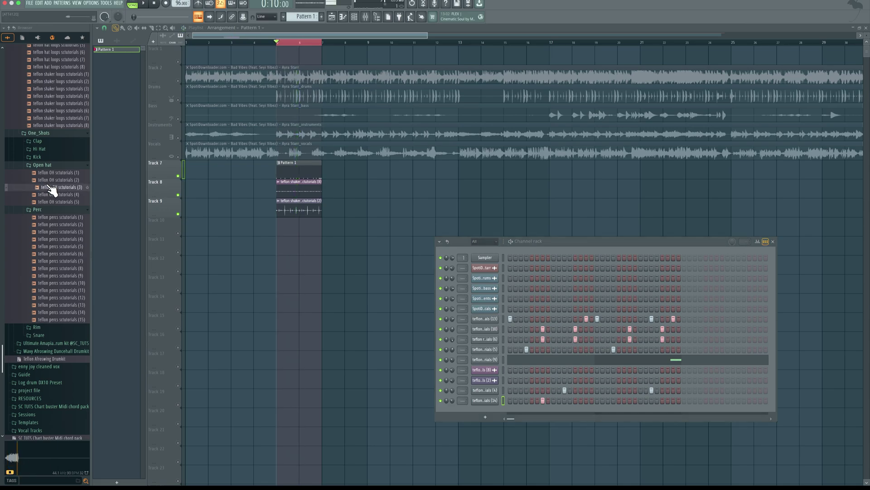
Add teflon OH scutorials (1) as a channel with a first-step hit and a lowered volume.
left_click(52, 180)
left_click(55, 175)
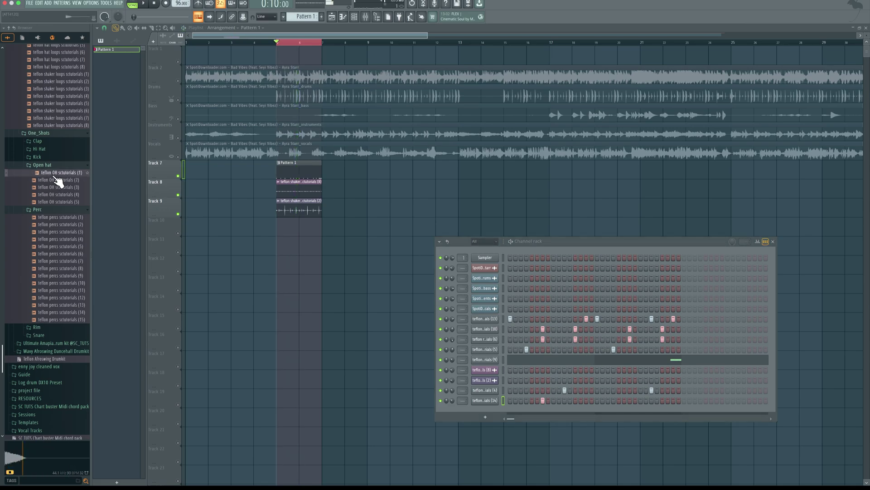
left_click_drag(57, 173, 486, 416)
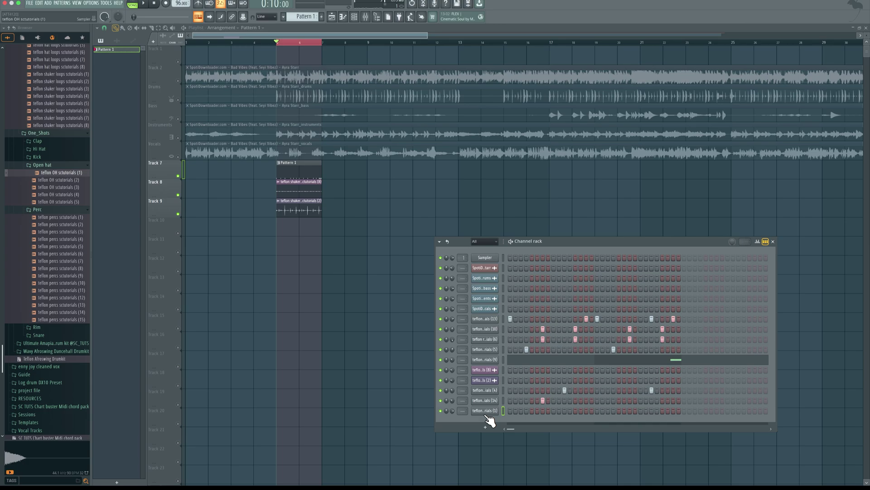
left_click(510, 411)
key("space")
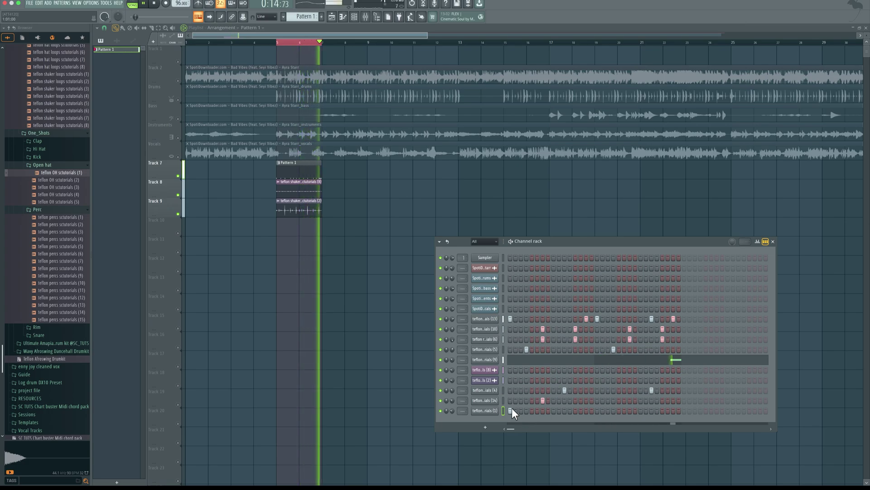
left_click_drag(456, 405, 456, 410)
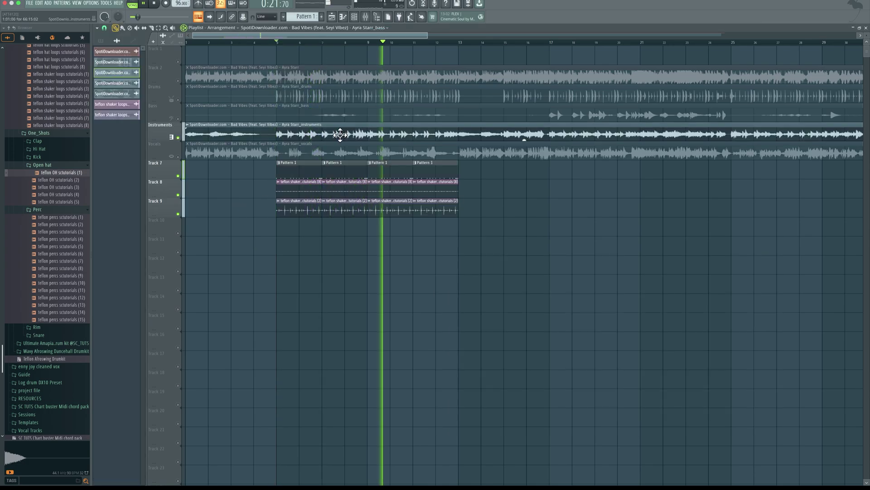
Close the channel rack, inspect the Vocals stem clip's settings, and play the song with the new drums.
key("space")
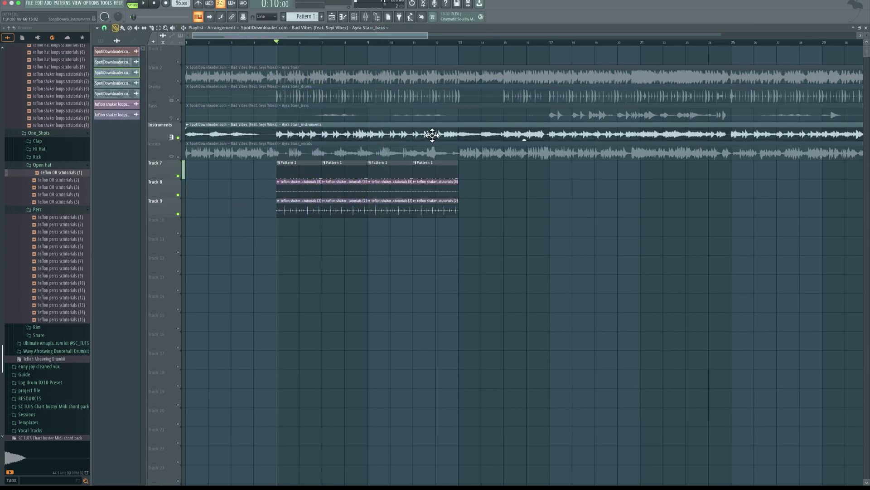
left_click(173, 156)
double_click(323, 152)
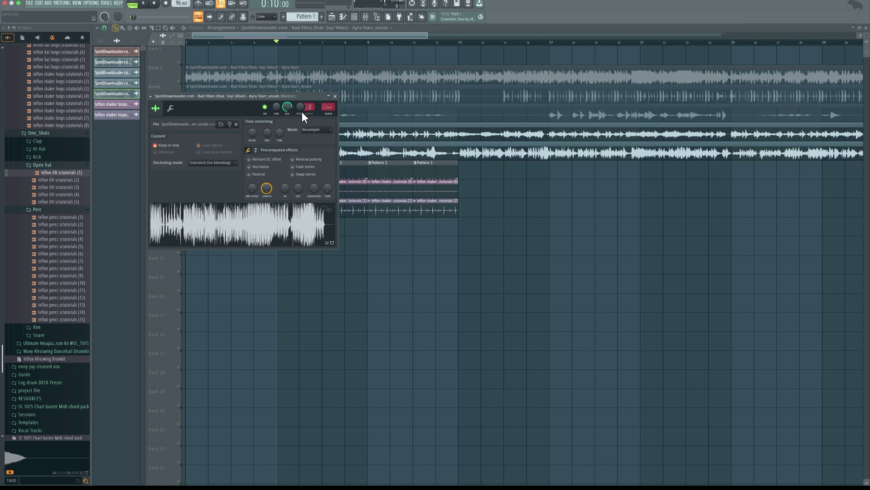
left_click(327, 106)
left_click(316, 128)
key("space")
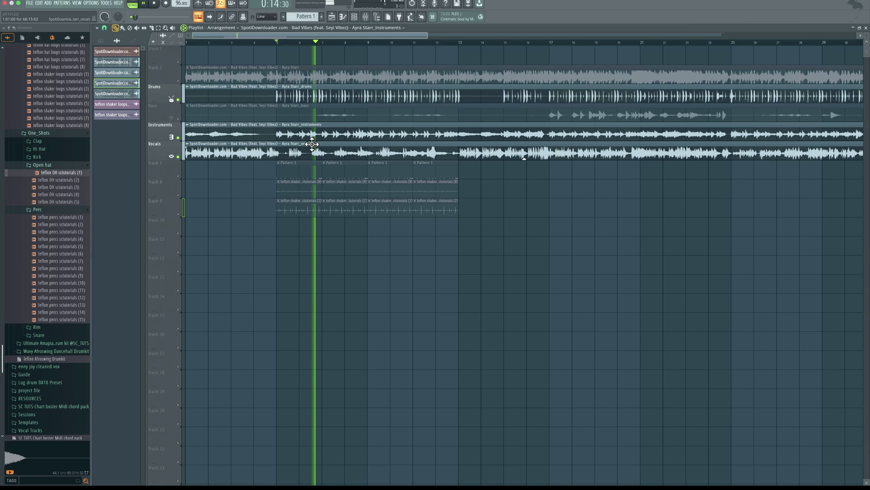
key("space")
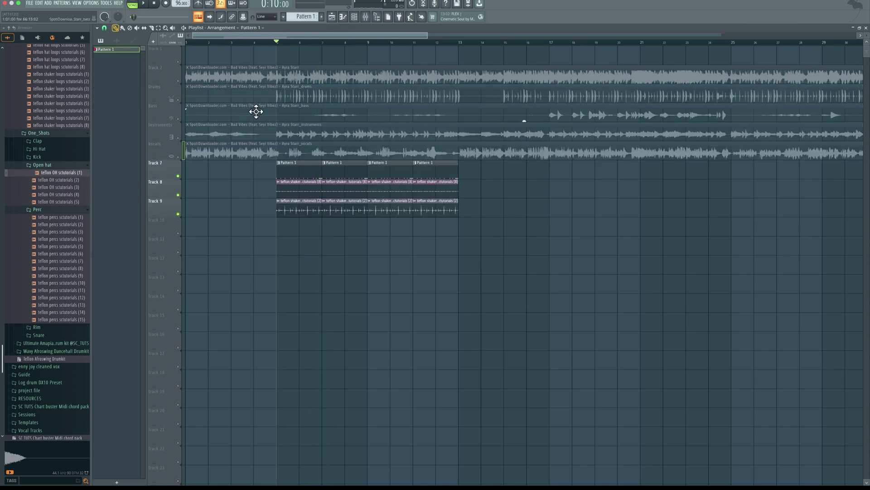
Reopen the channel rack from the toolbar to show the drum channels.
left_click(358, 20)
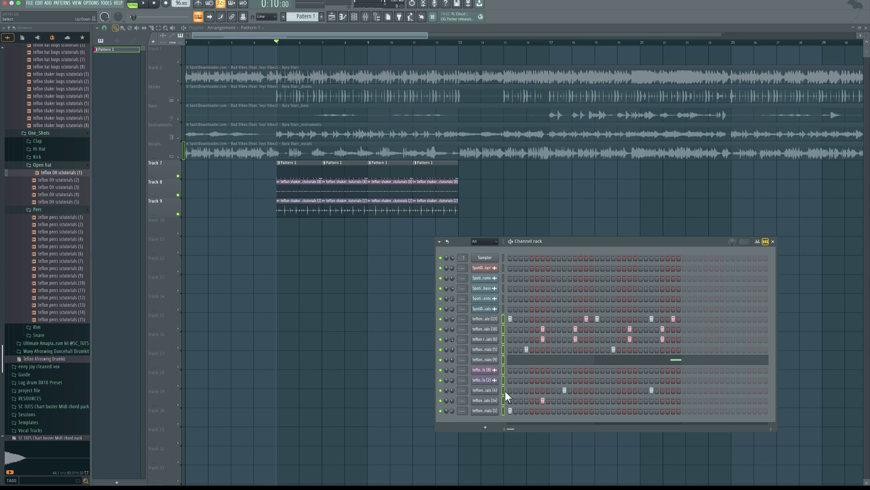
Open the mixer and link the drum channels to named inserts starting at Insert 2.
left_click(376, 18)
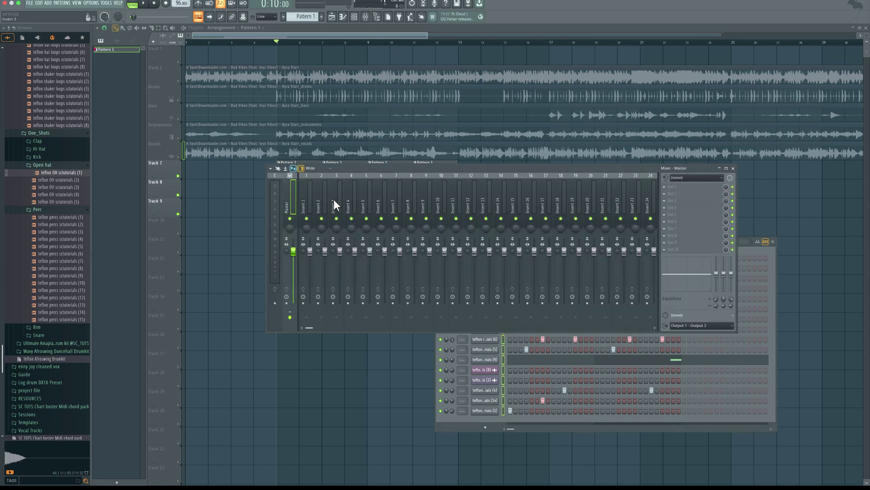
left_click(337, 218)
left_click(321, 201)
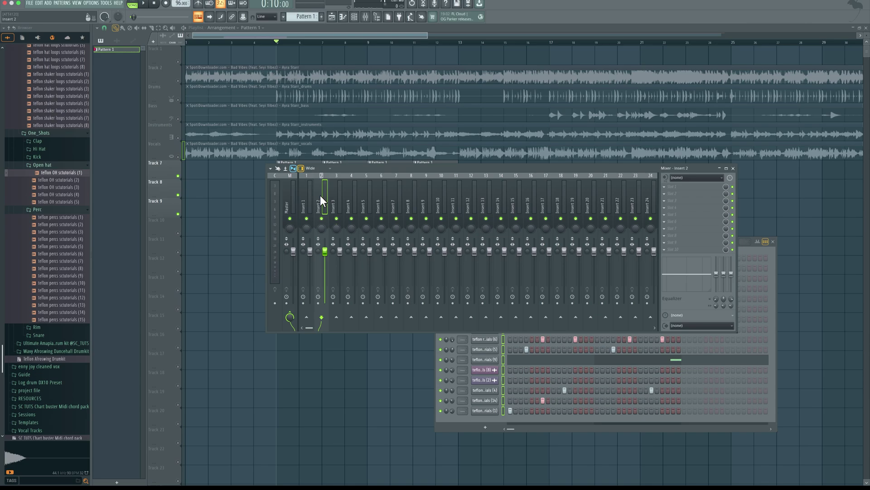
key("ctrl+l")
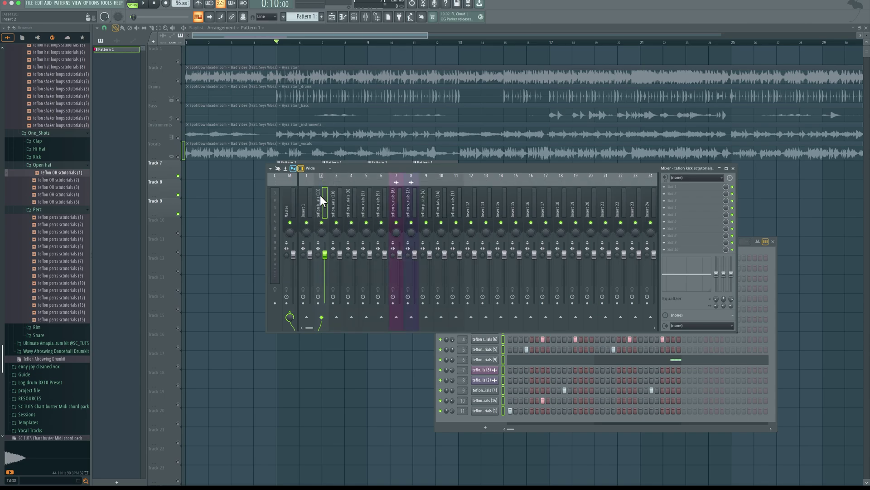
Select drum inserts 2 through 12, with empty Insert 12 at the end.
left_click(467, 205)
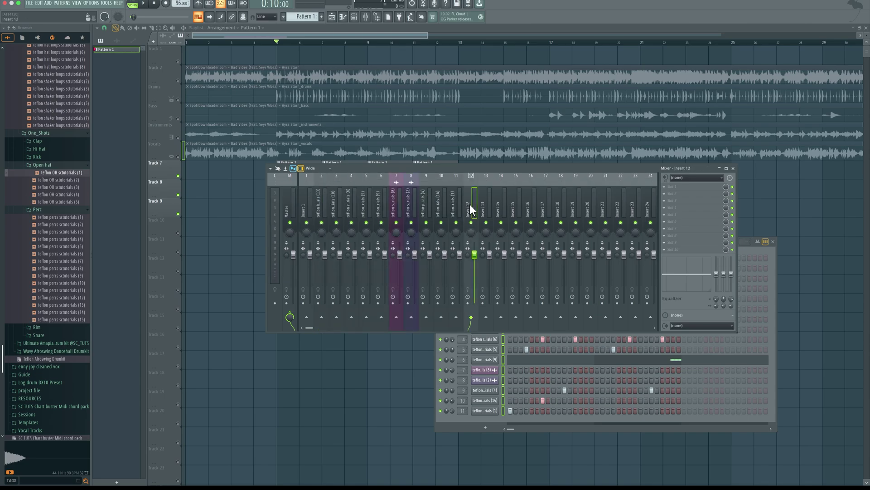
double_click(459, 204)
key("Escape")
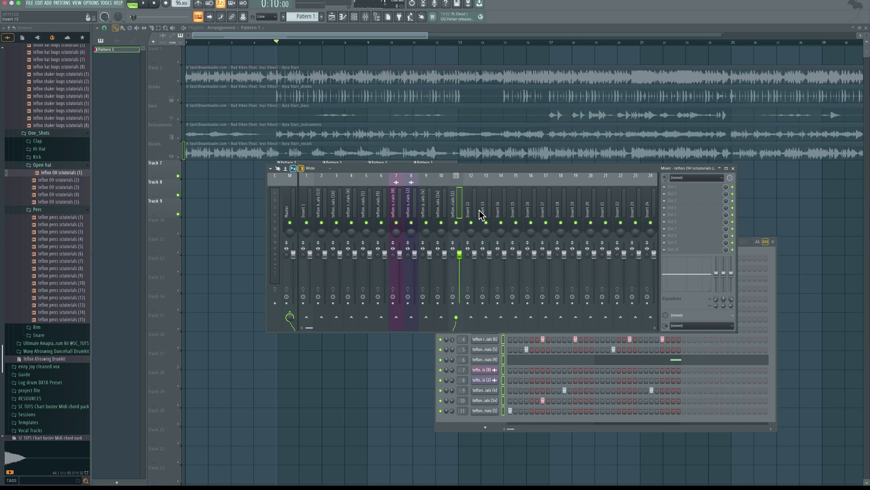
left_click(473, 211)
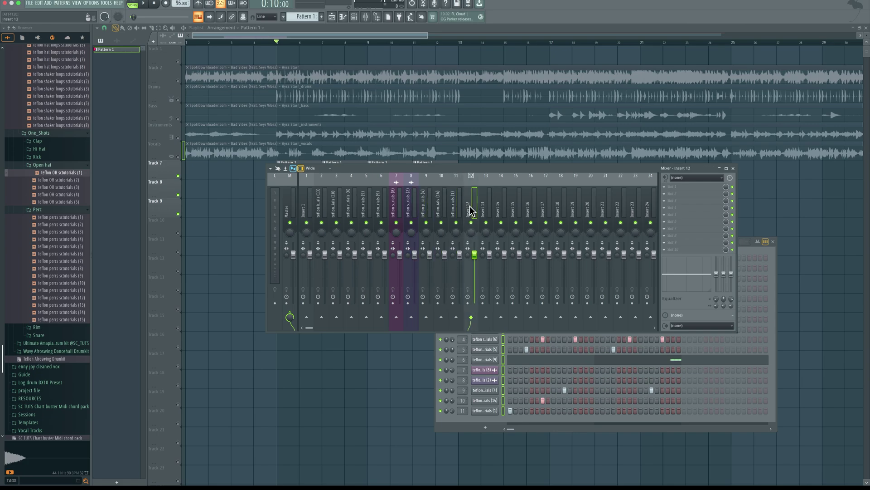
left_click_drag(467, 209, 310, 202)
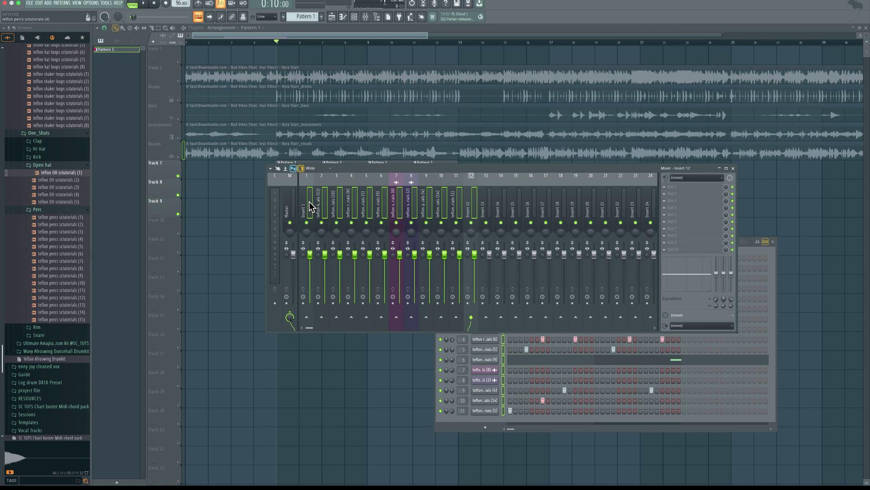
Route the selected drum inserts into Insert 12 and verify Insert 7 sends there.
right_click(472, 209)
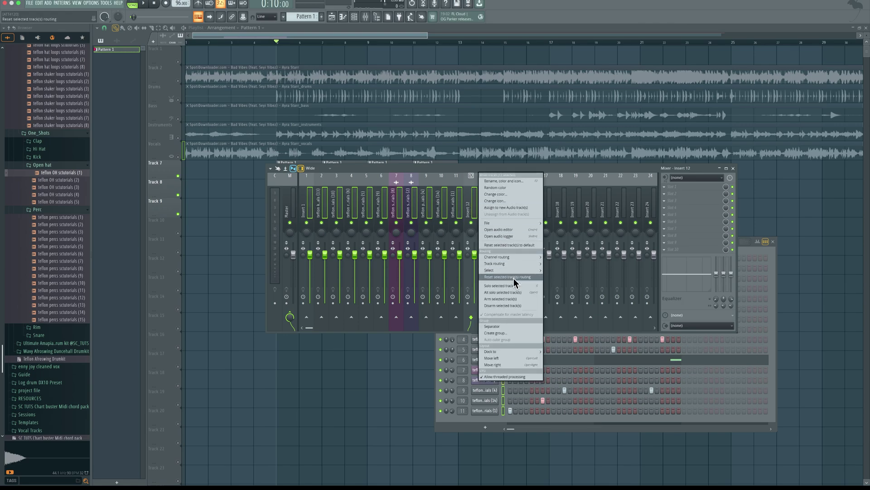
mouse_move(520, 264)
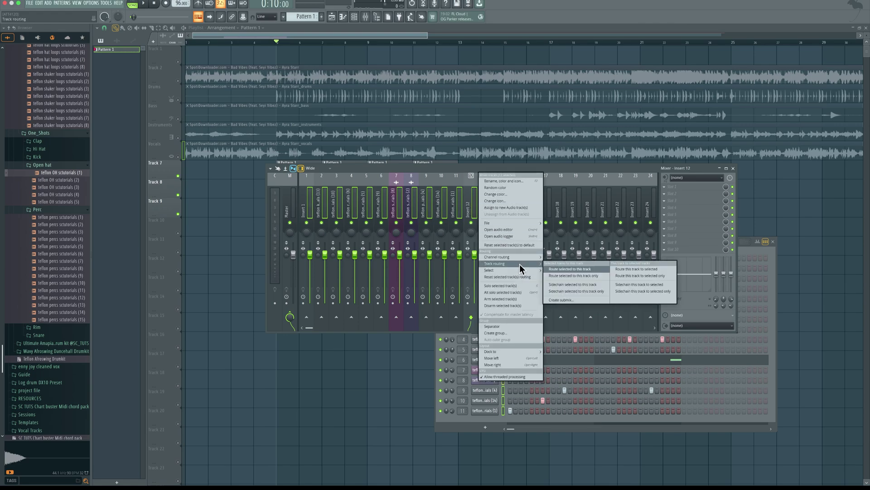
left_click(571, 276)
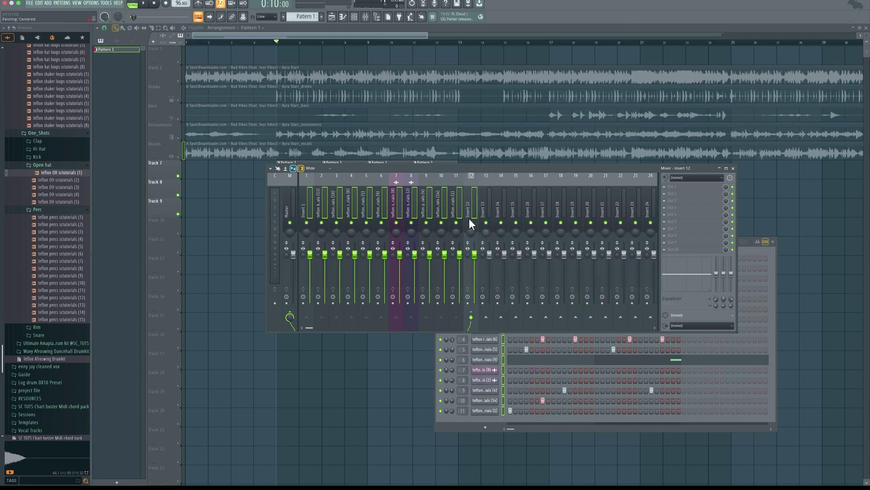
left_click(393, 194)
left_click(471, 228)
Rename Insert 12 to 'DRUM BUSS' and play the song to check the drum routing.
right_click(472, 204)
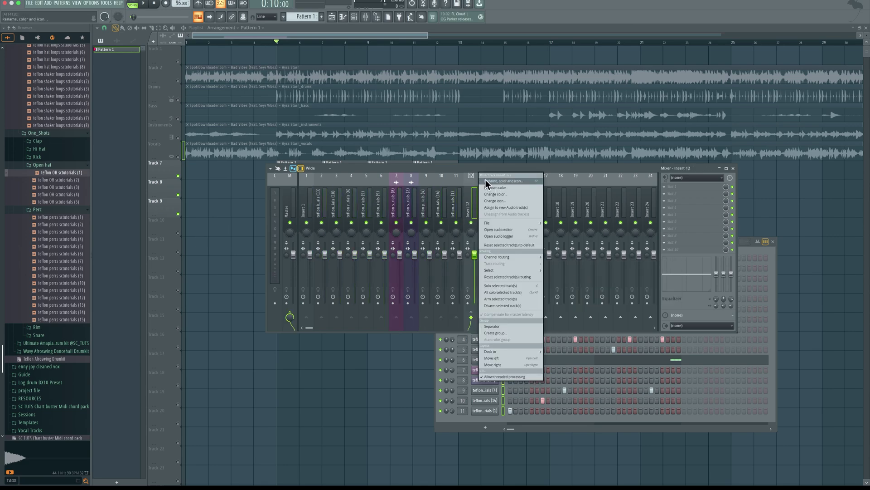
left_click(490, 179)
type("DRUM BUSS")
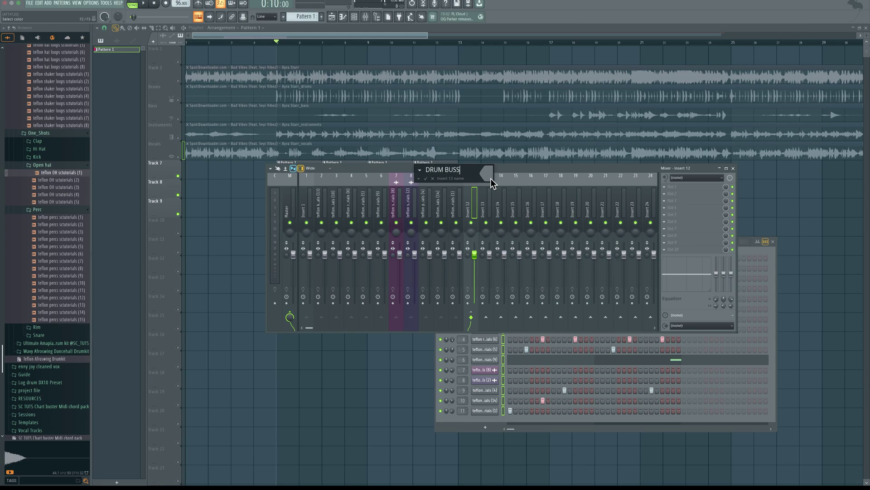
key("Return")
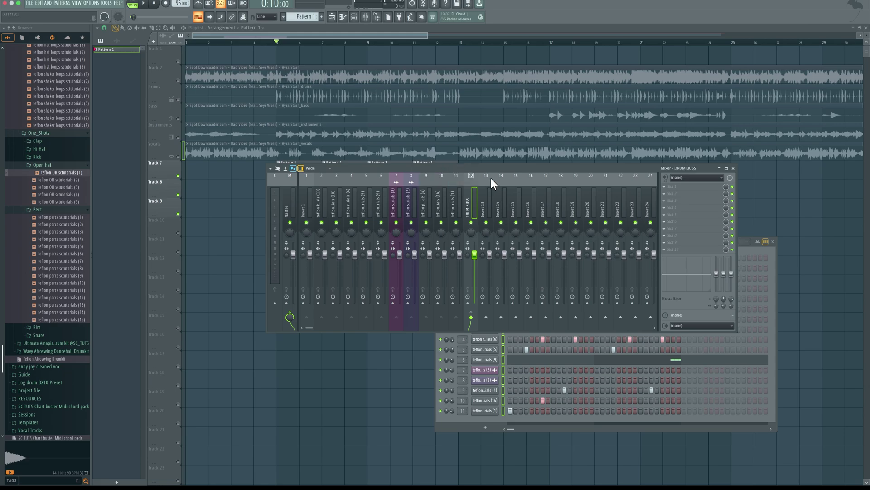
left_click(461, 198)
key("space")
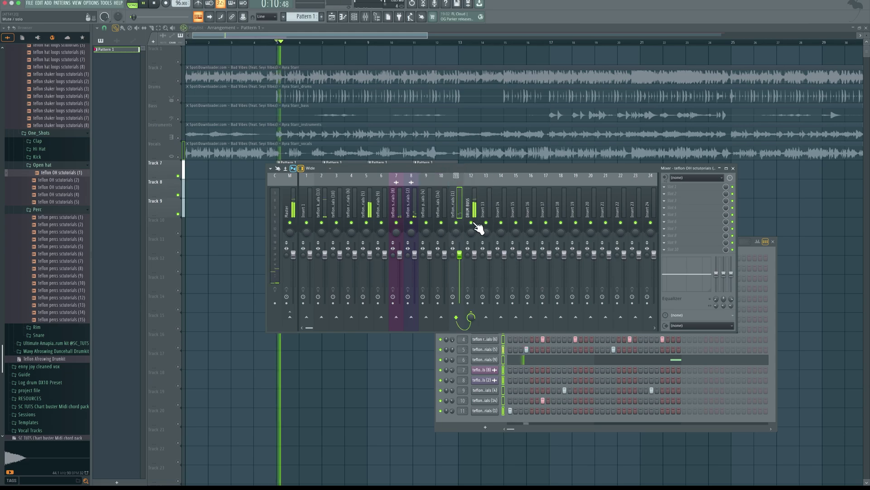
key("space")
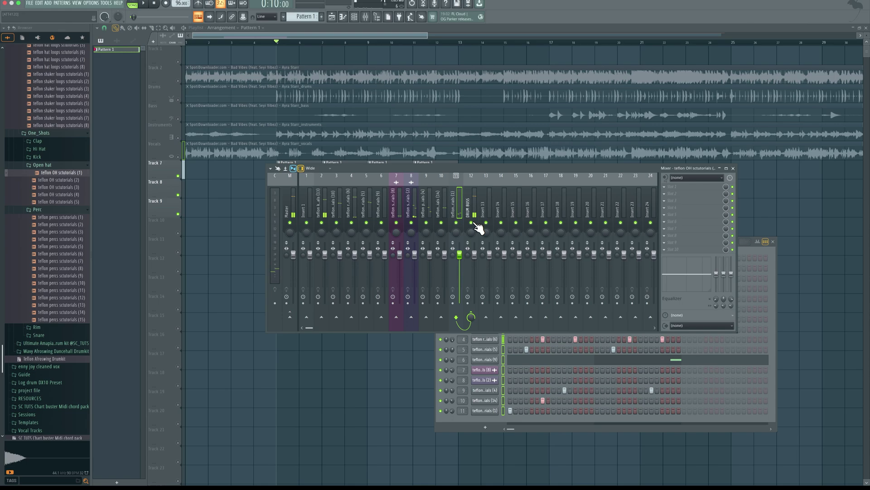
left_click(465, 205)
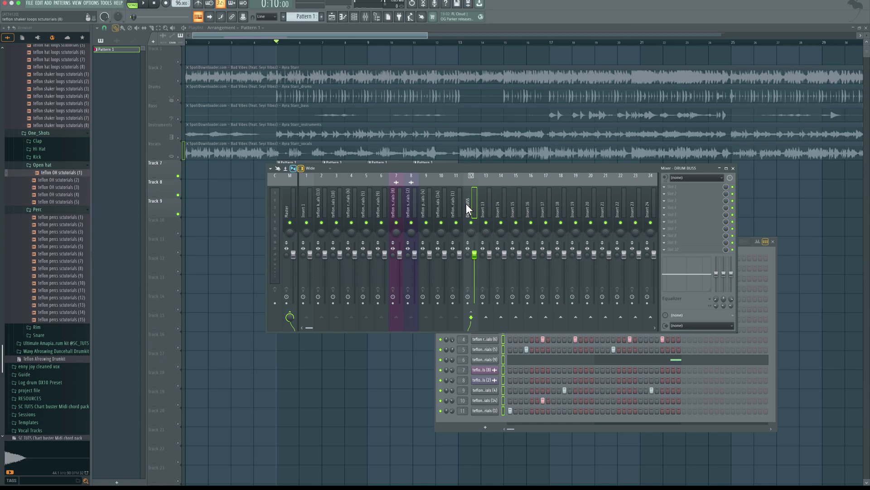
Load CLA-76 Stereo through WaveShell into the DRUM BUSS's first effect slot.
left_click(677, 186)
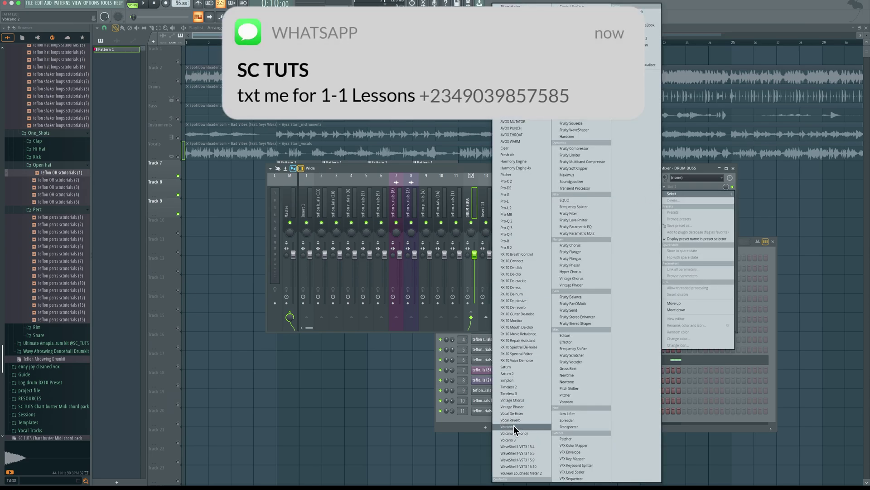
left_click(520, 448)
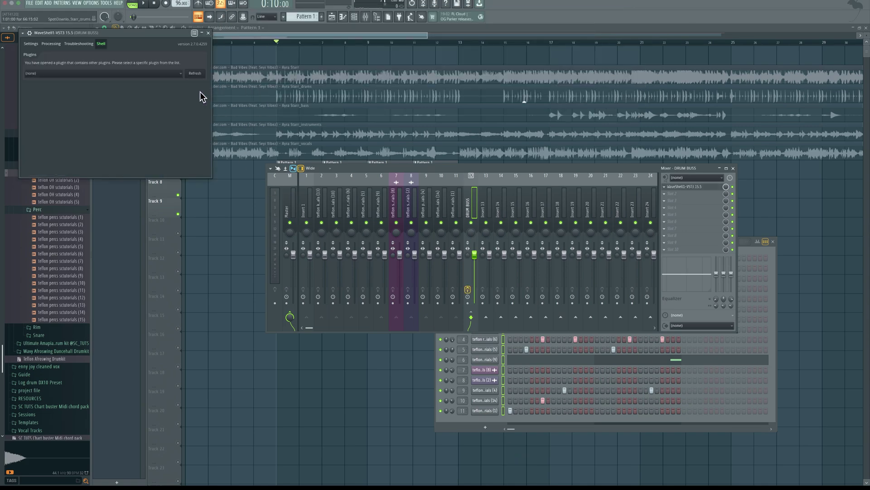
left_click(162, 72)
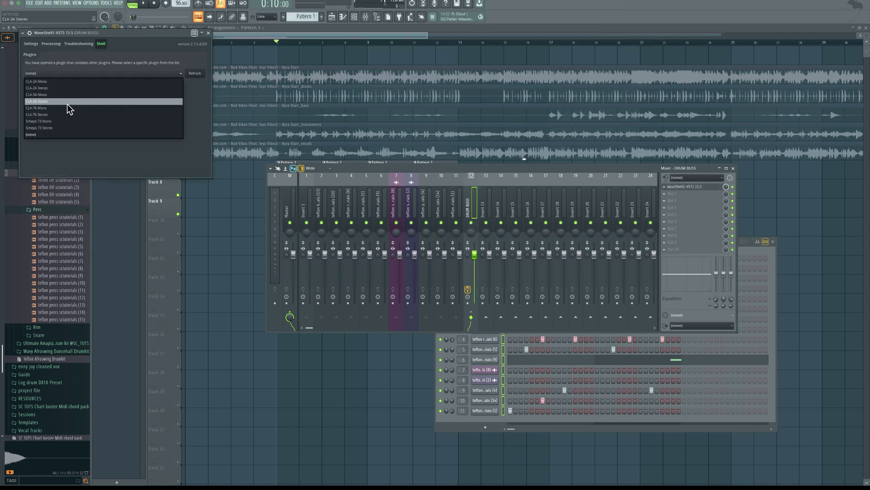
left_click(81, 115)
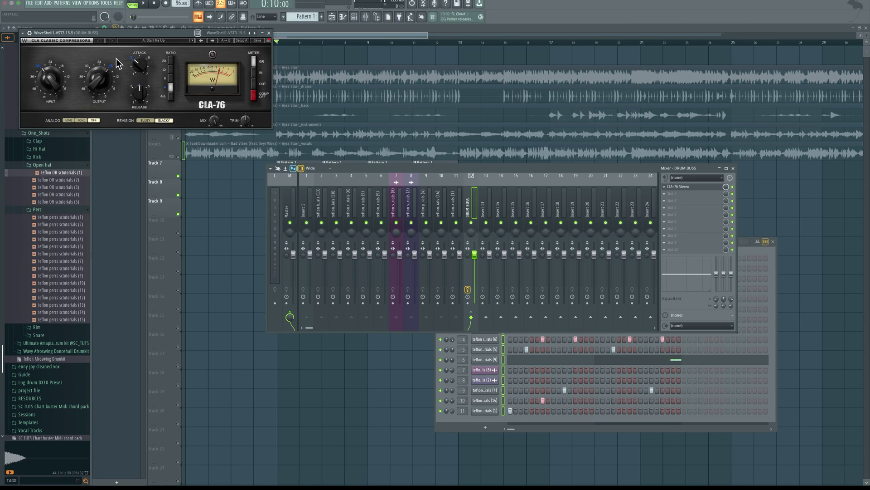
left_click_drag(114, 34, 373, 150)
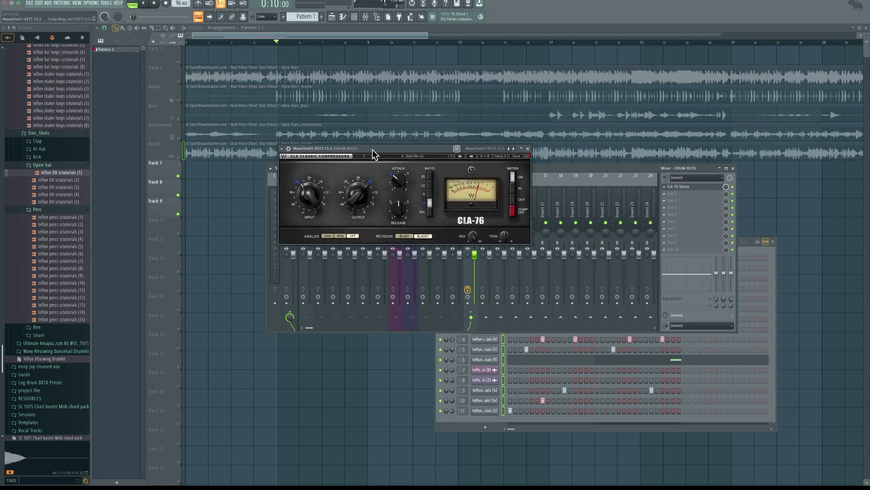
key("space")
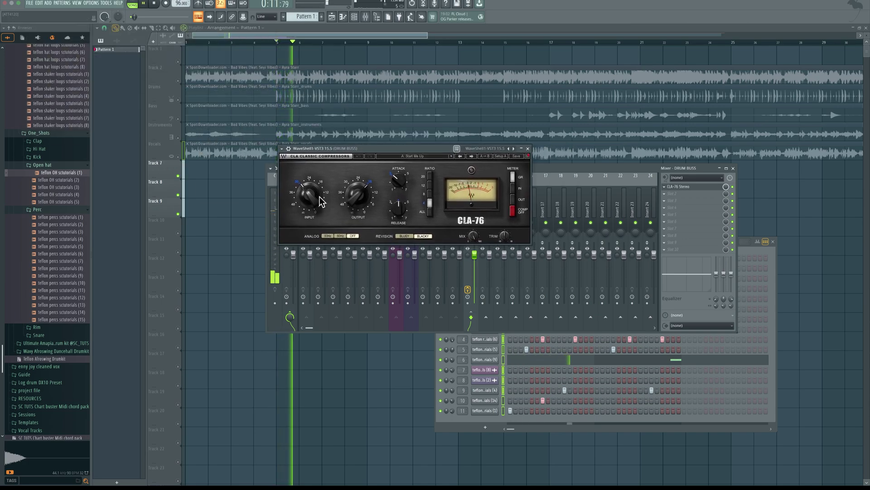
key("space")
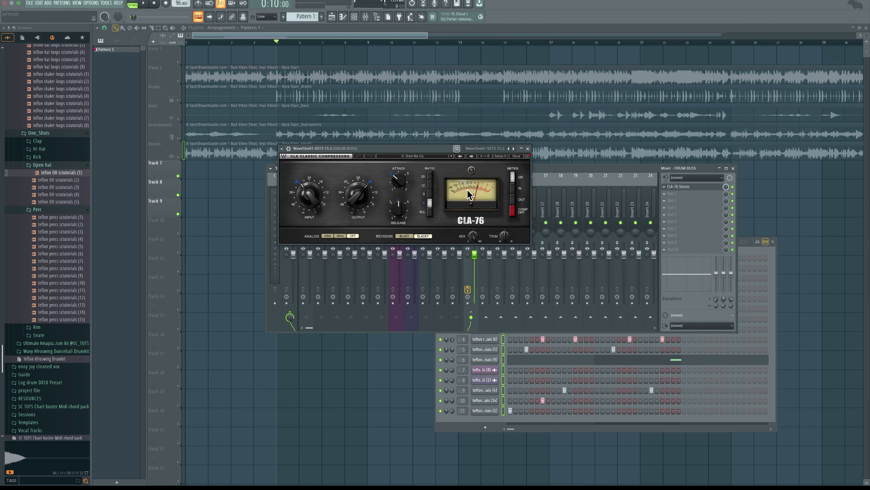
Audition the CLA-76 in its Bluey revision, then switch to Blacky.
left_click(403, 237)
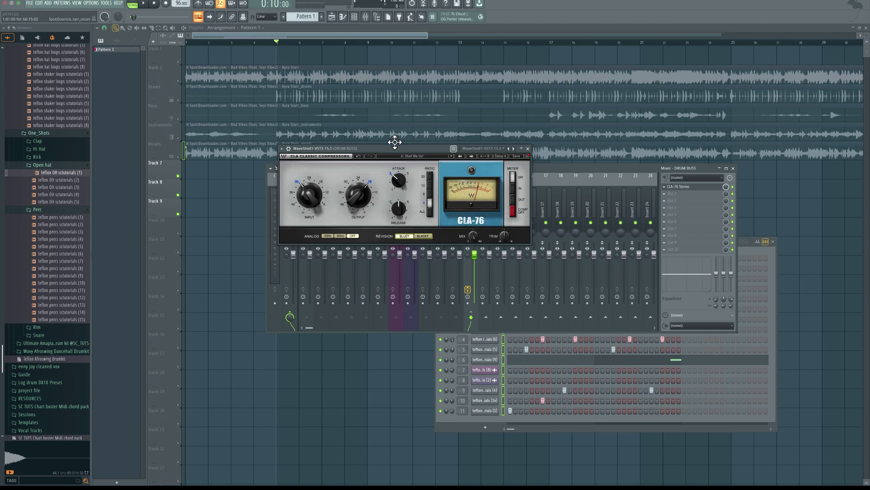
left_click_drag(395, 151, 433, 196)
key("space")
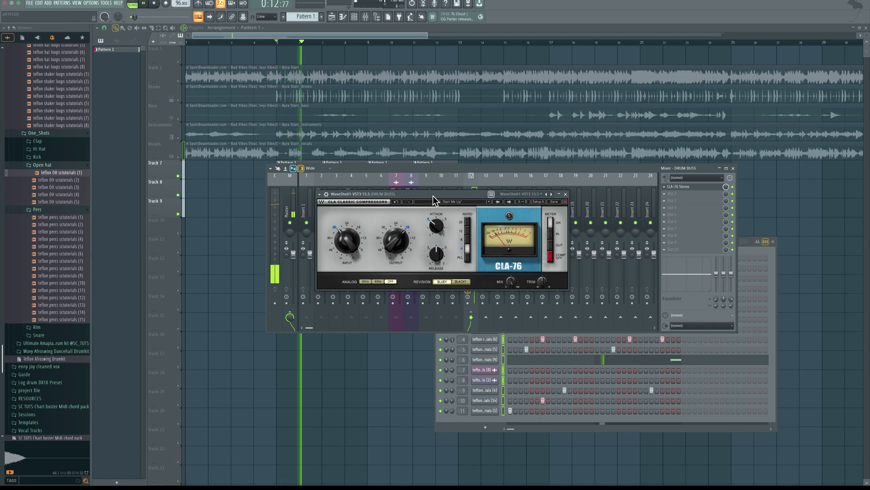
key("space")
left_click(459, 282)
key("space")
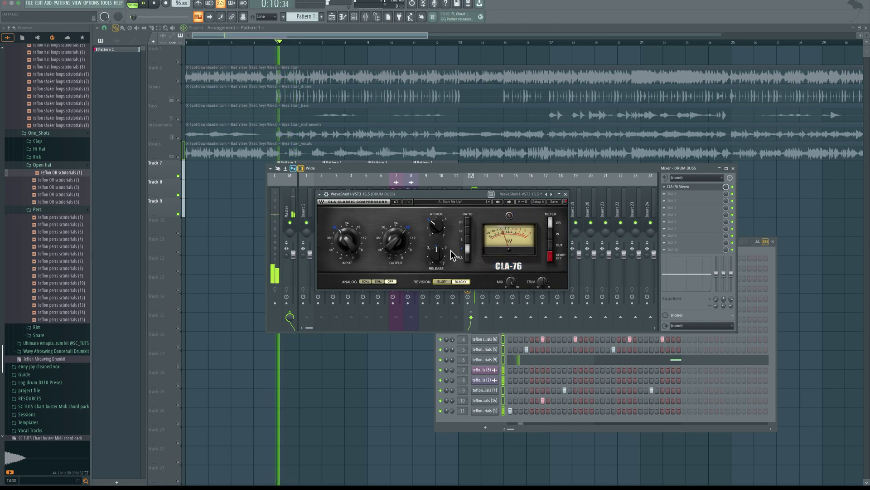
key("space")
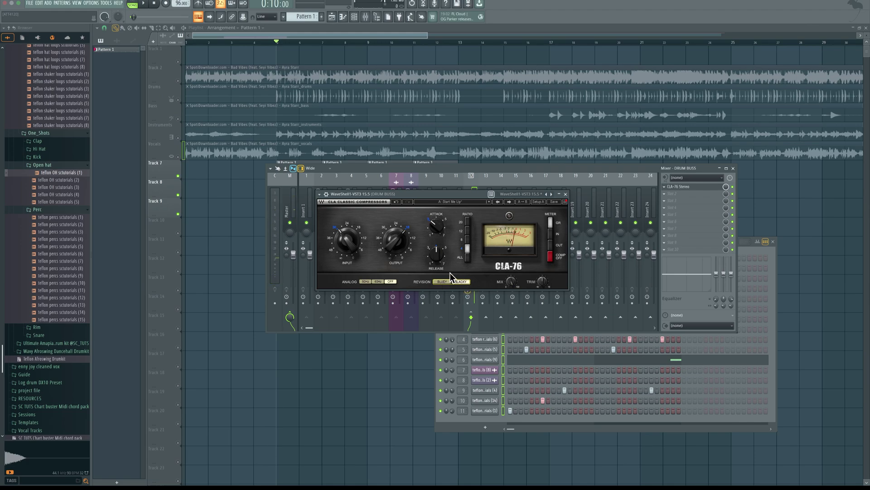
key("space")
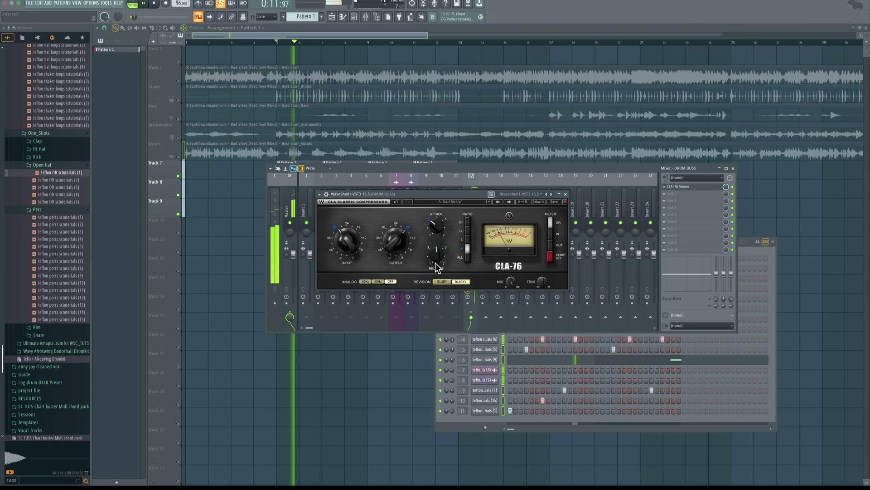
key("space")
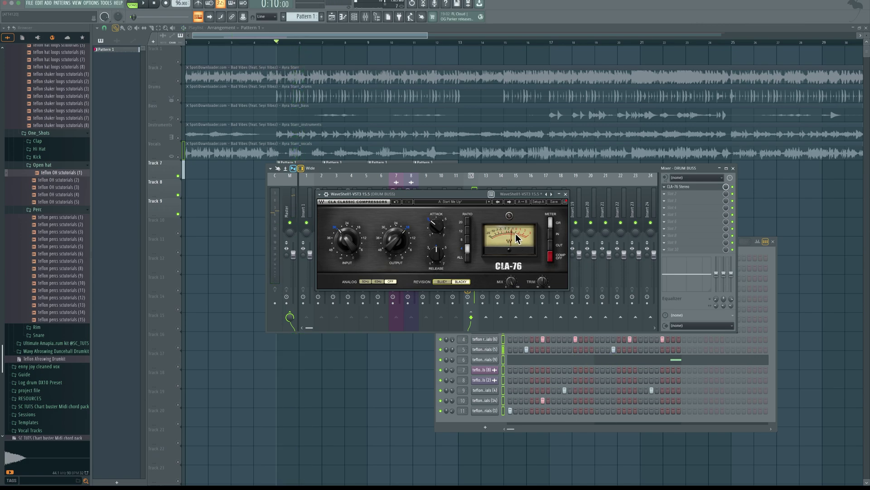
Lower the CLA-76 input to about -30.5 dB and audition the result.
left_click_drag(345, 256, 345, 248)
key("space")
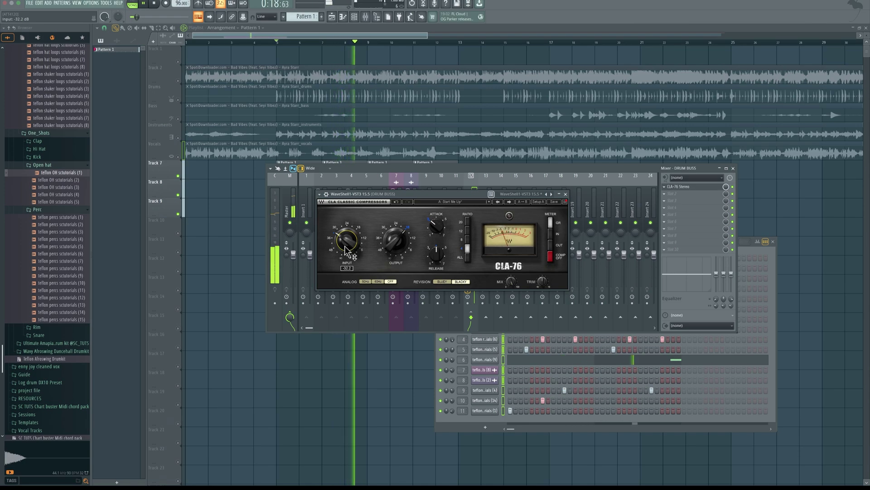
key("space")
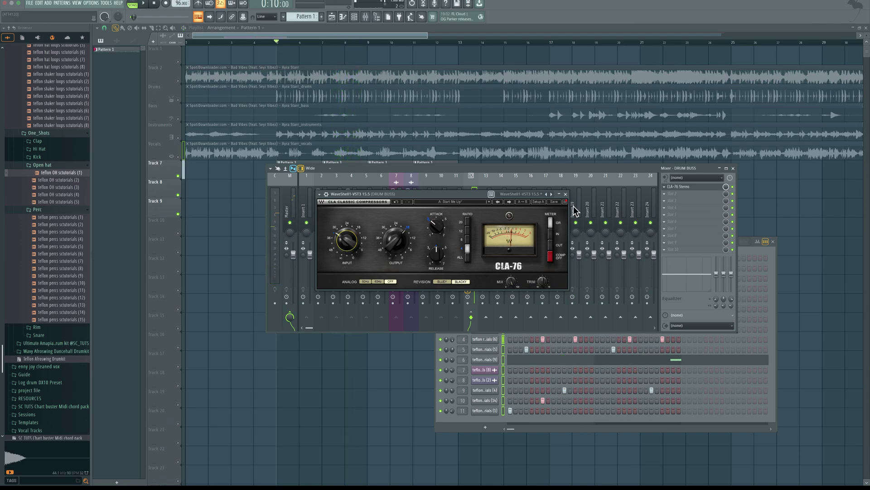
left_click(675, 194)
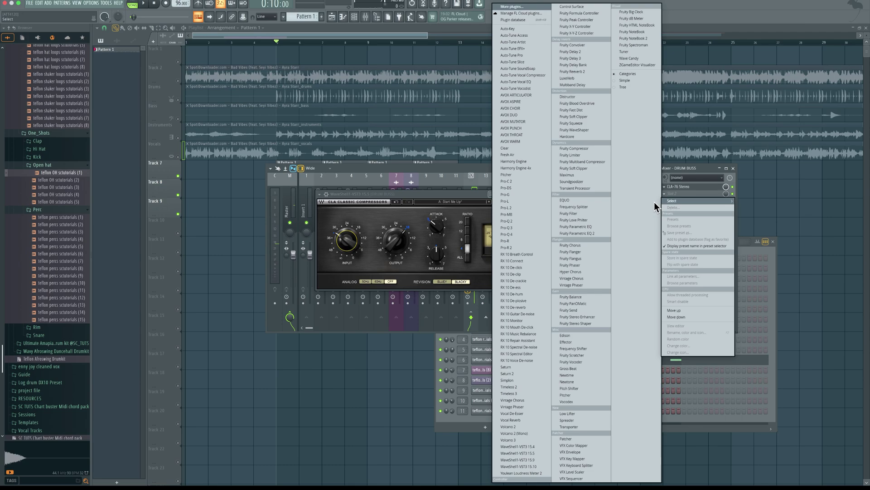
Add Fruity Parametric EQ 2 in slot 2, dropping the high shelf ~4 dB and cutting lows at 20 Hz.
left_click(580, 233)
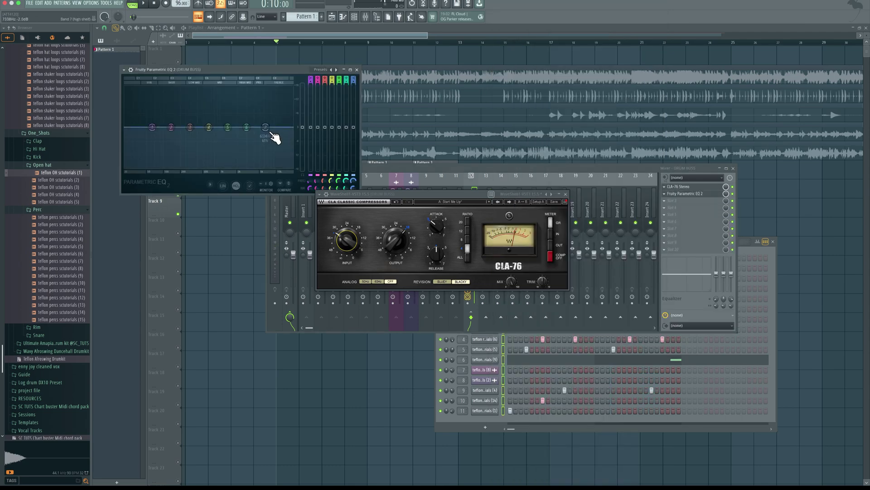
key("space")
left_click_drag(266, 132, 271, 142)
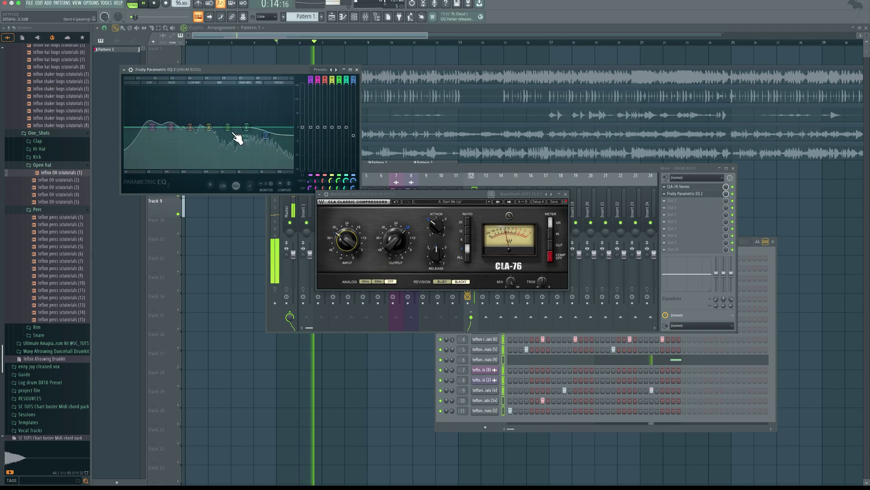
left_click_drag(153, 127, 132, 165)
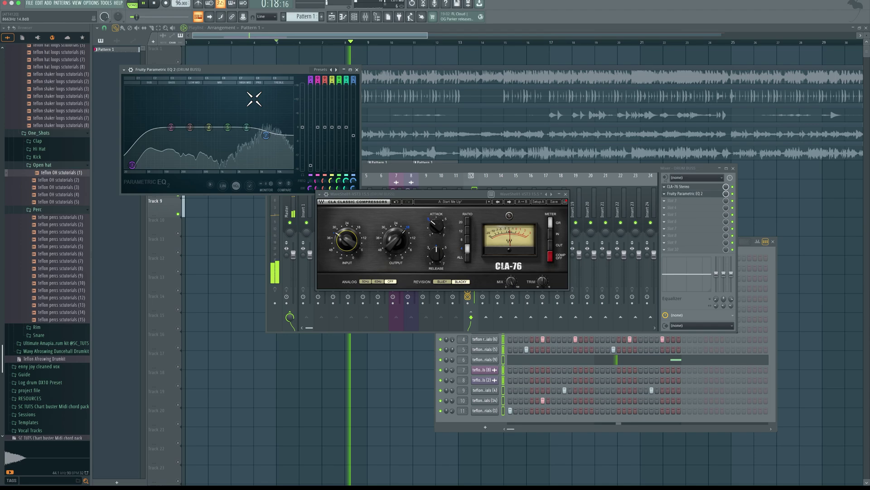
key("space")
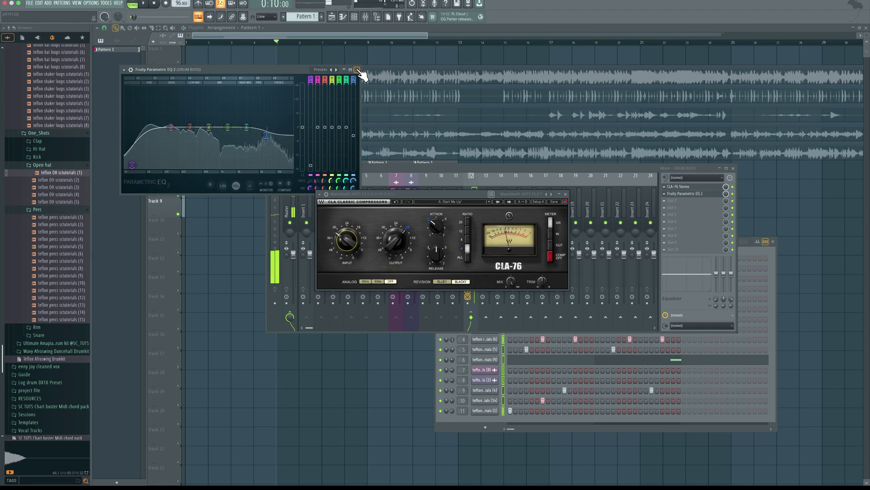
left_click(357, 70)
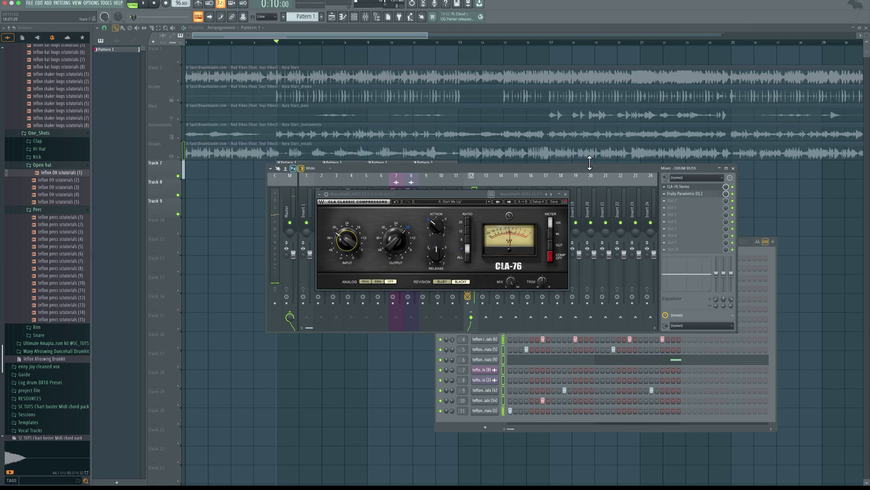
Load Fruity Blood Overdrive into slot 3 with a slightly raised pre amp and audition it.
left_click(682, 201)
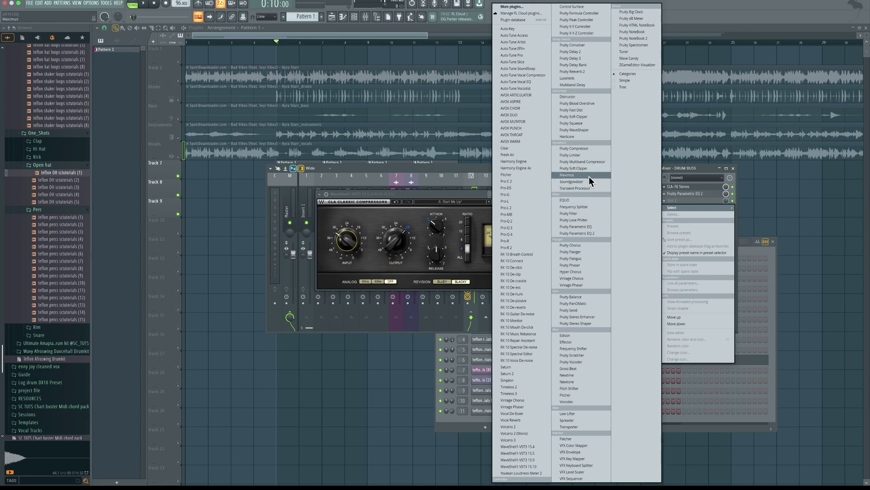
left_click(581, 103)
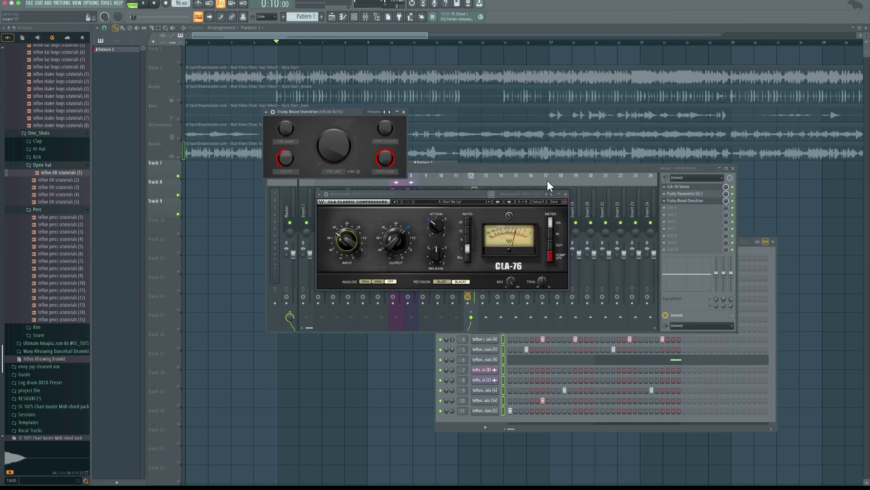
left_click(566, 194)
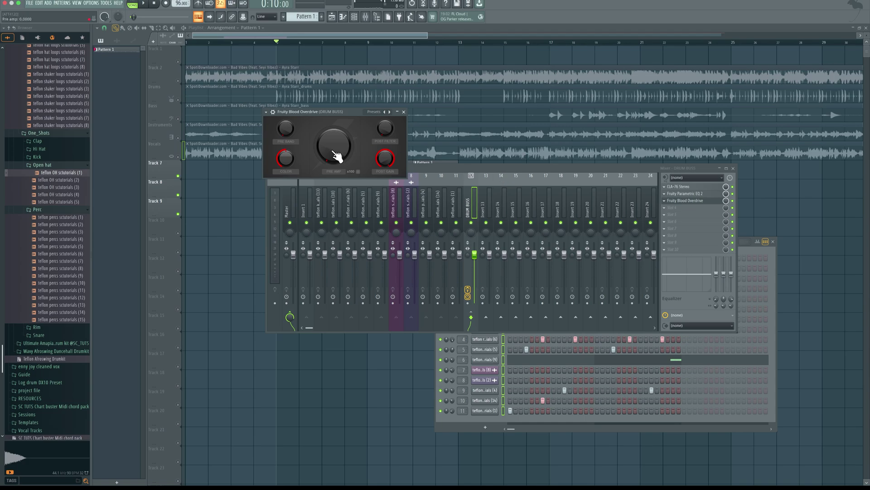
mouse_move(336, 157)
left_mouse_down()
mouse_move(335, 143)
mouse_move(336, 158)
left_mouse_up()
key("space")
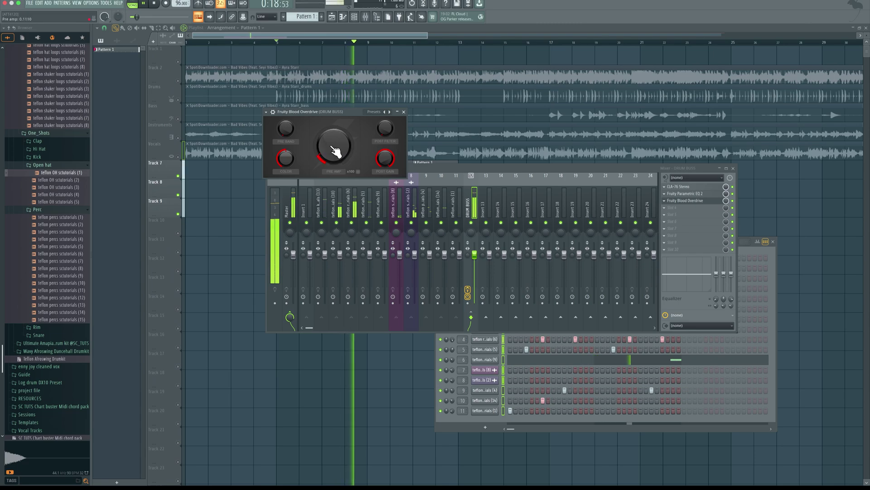
key("space")
key("F12")
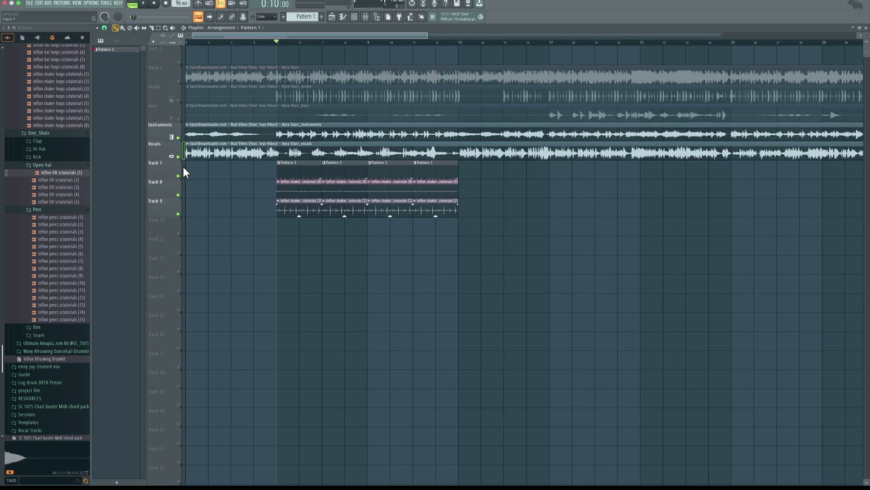
Delete the original Drums stem clip from the Playlist.
right_click(352, 94)
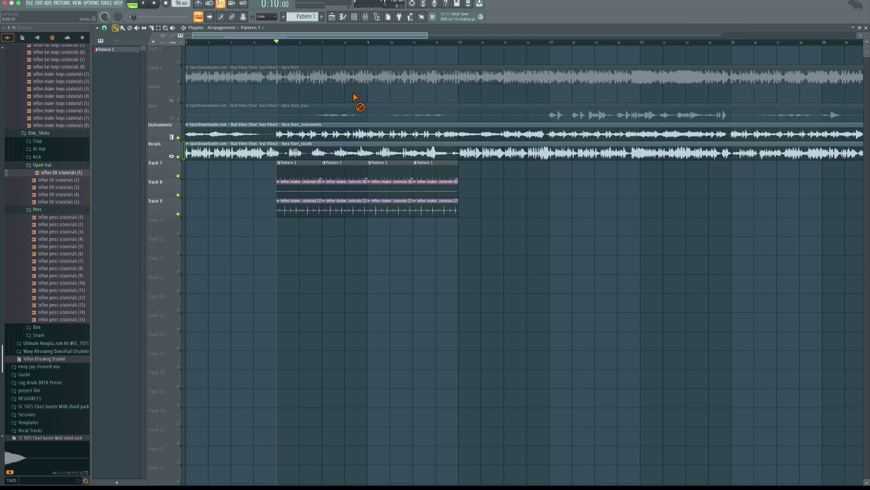